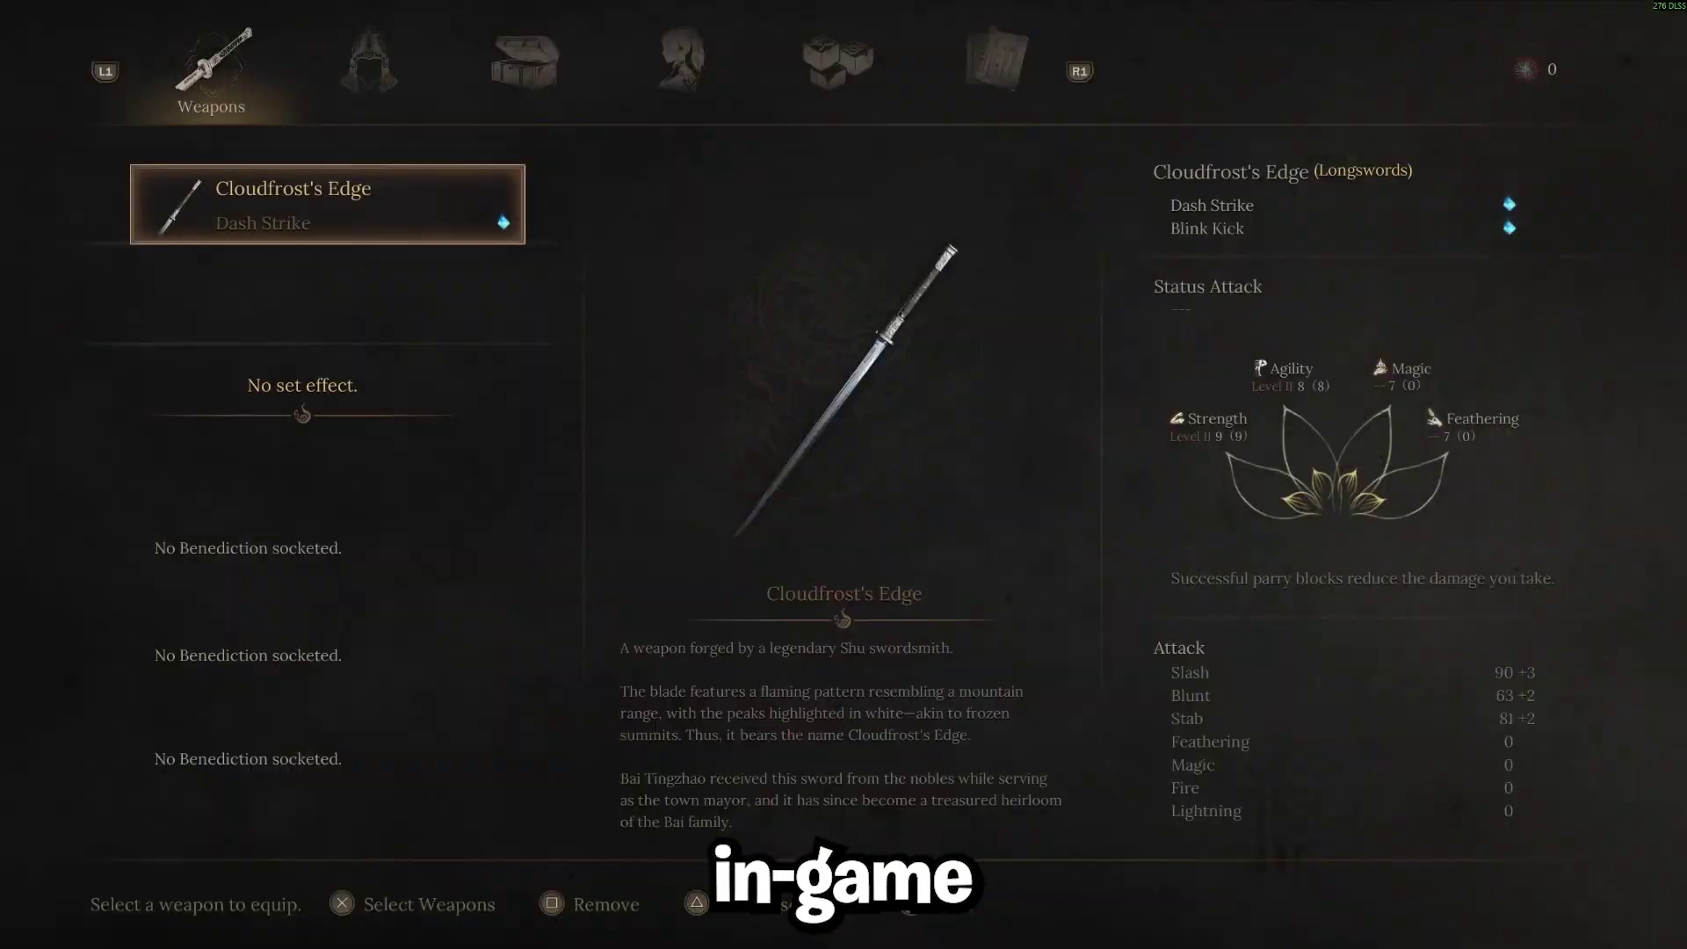
Open the Graphics Settings from the game's Settings section.
key(e)
key(e)
key(e)
key(e)
key(e)
key(q)
key(Down)
key(Down)
key(Down)
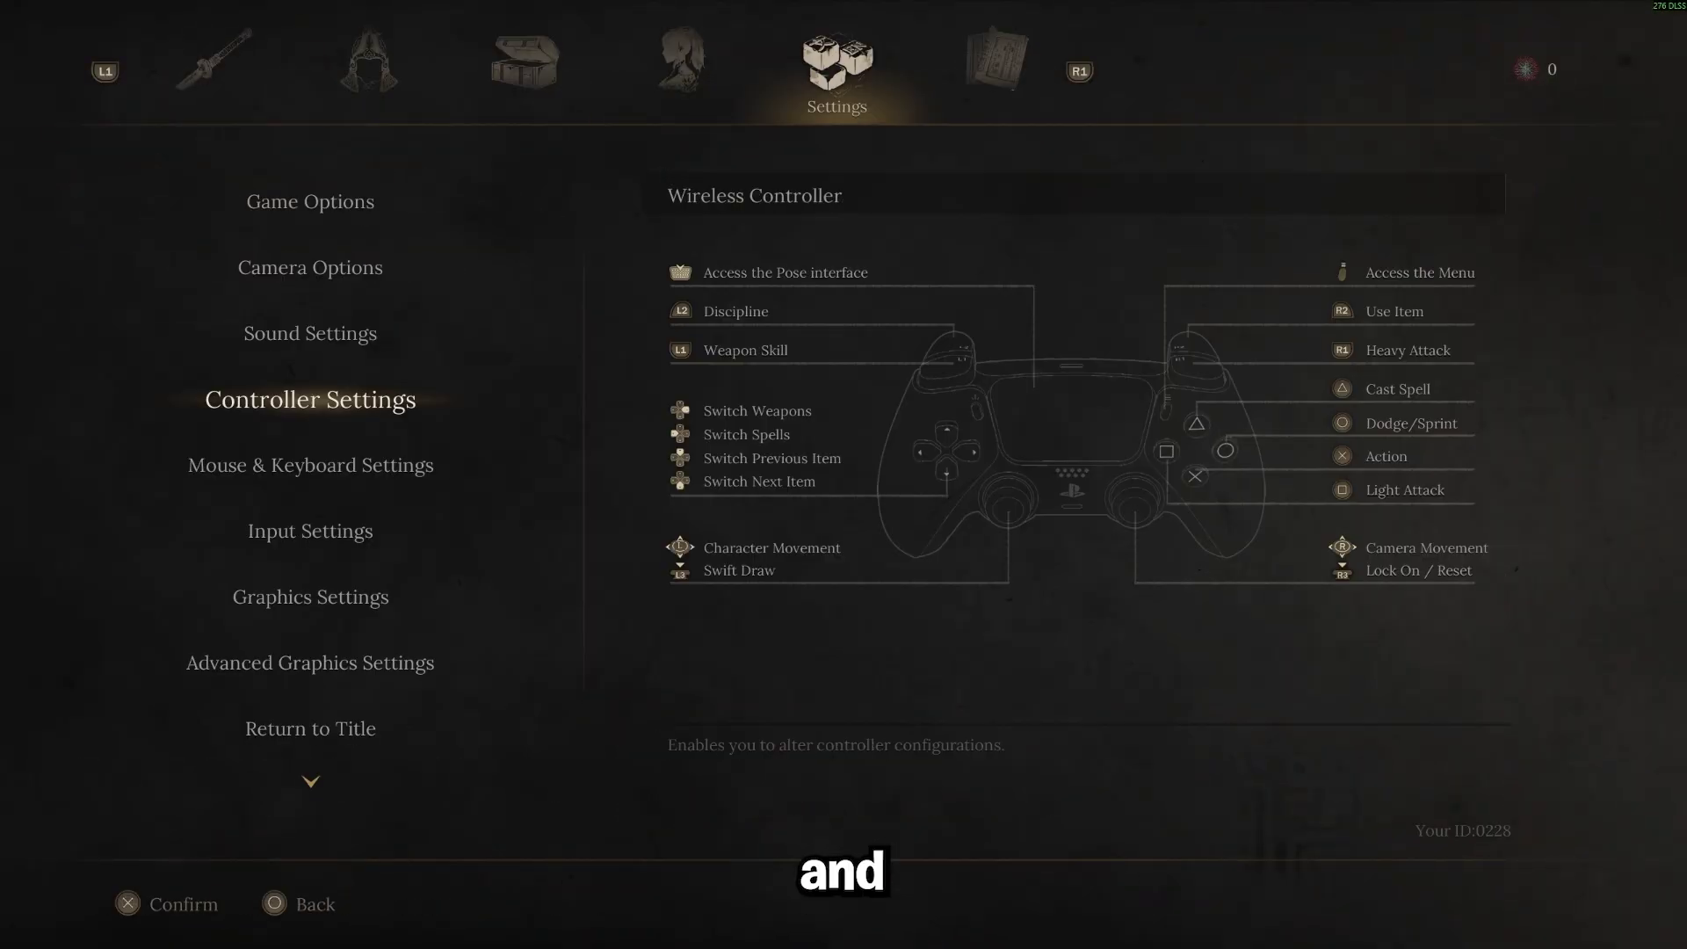
key(Down)
key(Down)
key(Down)
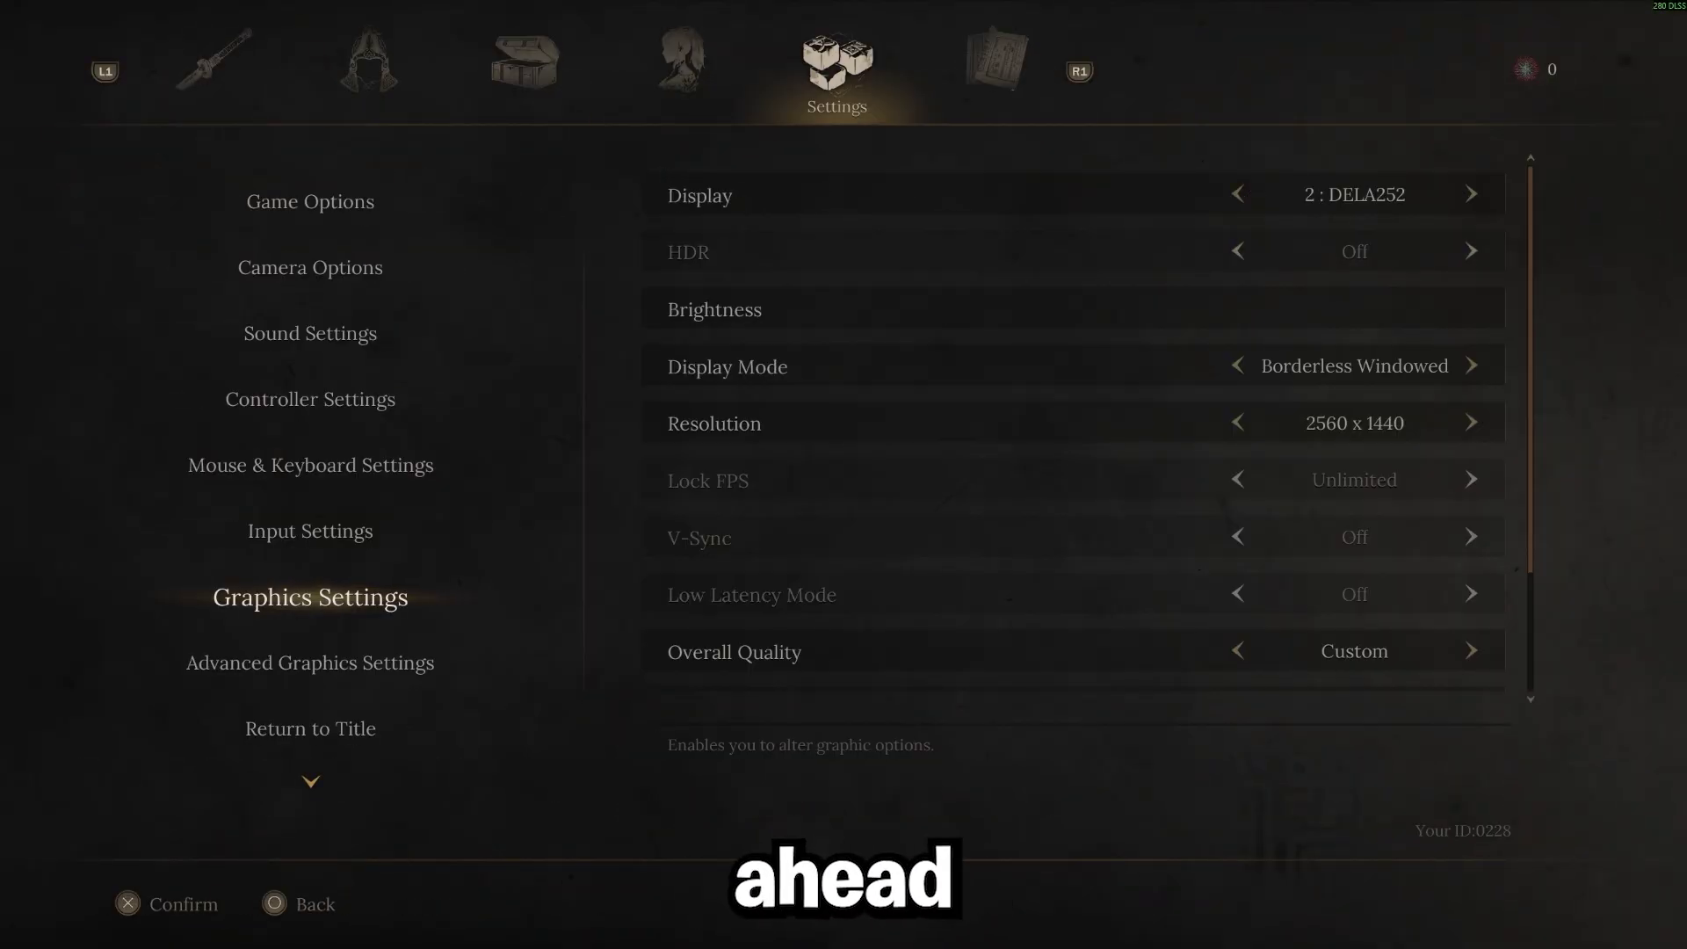
key(Return)
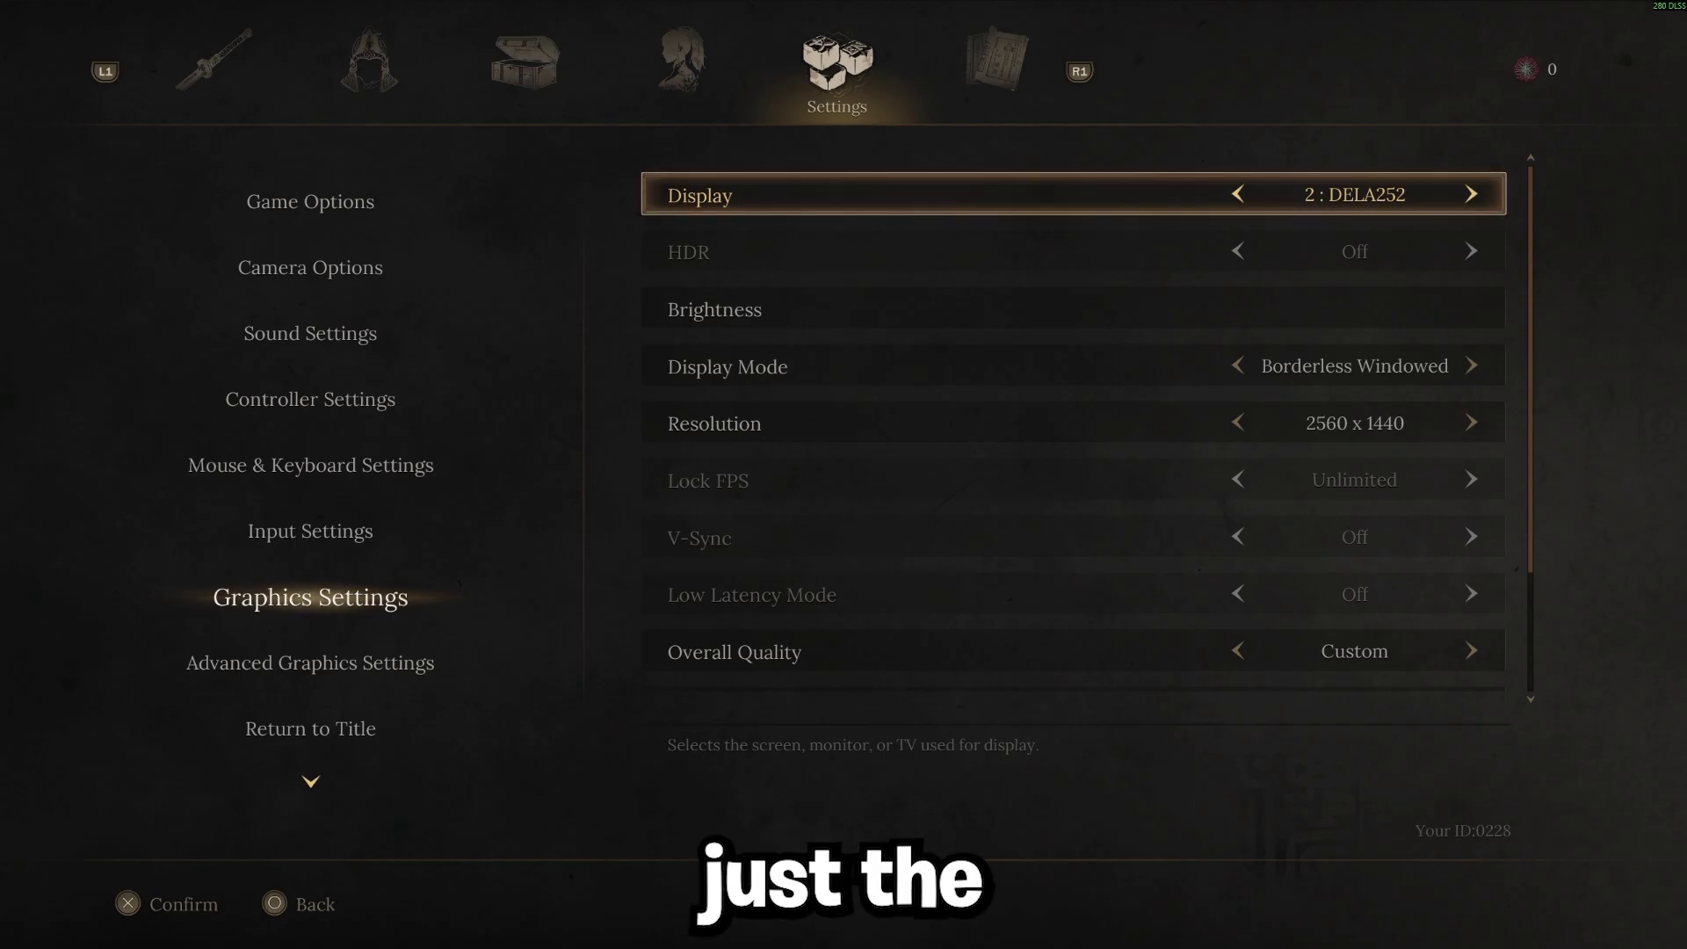
Set the Overall Quality preset to Extreme in the Graphics Settings.
key(Down)
key(Down)
key(Down)
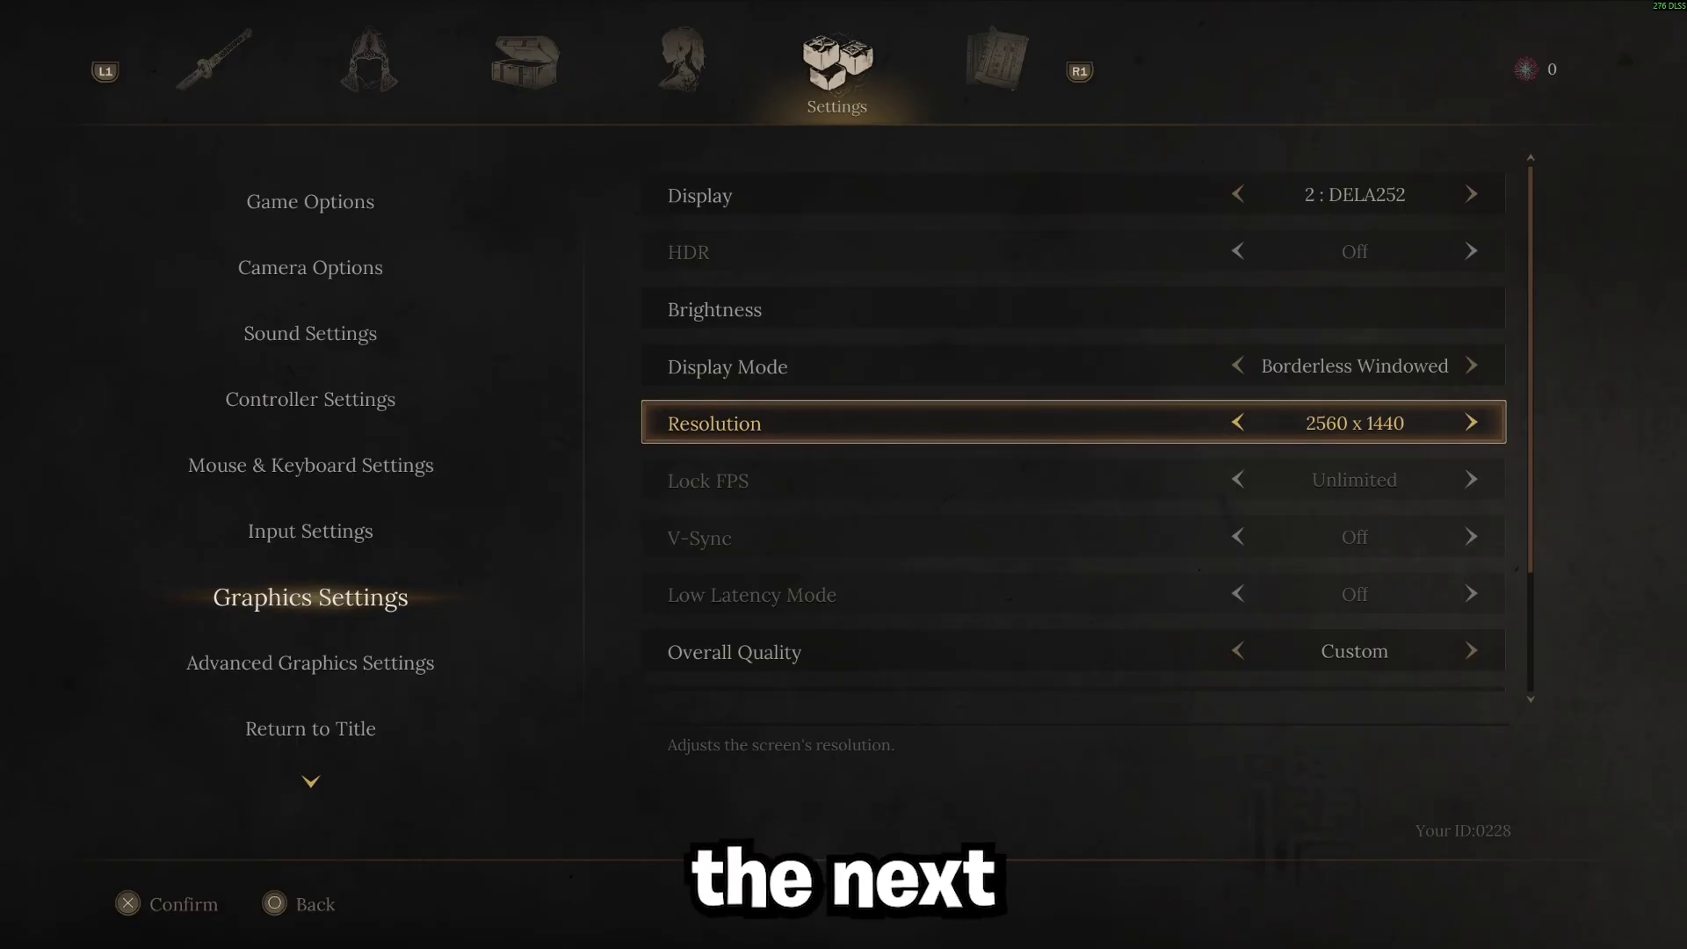
click(1072, 651)
key(Down)
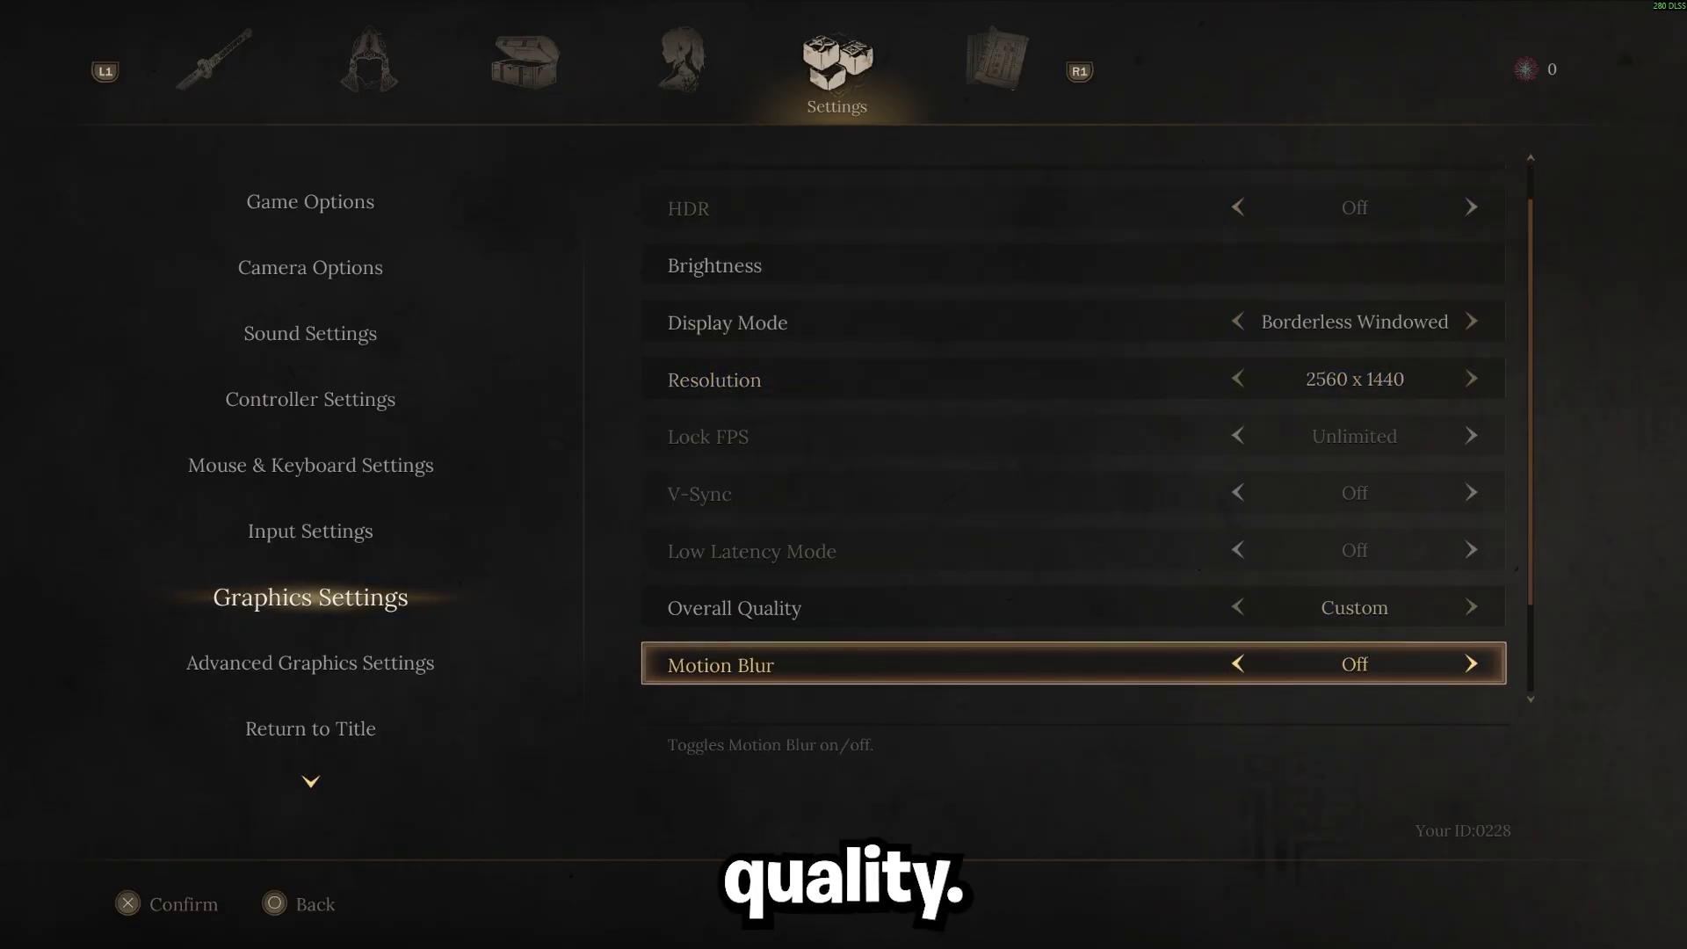
key(Up)
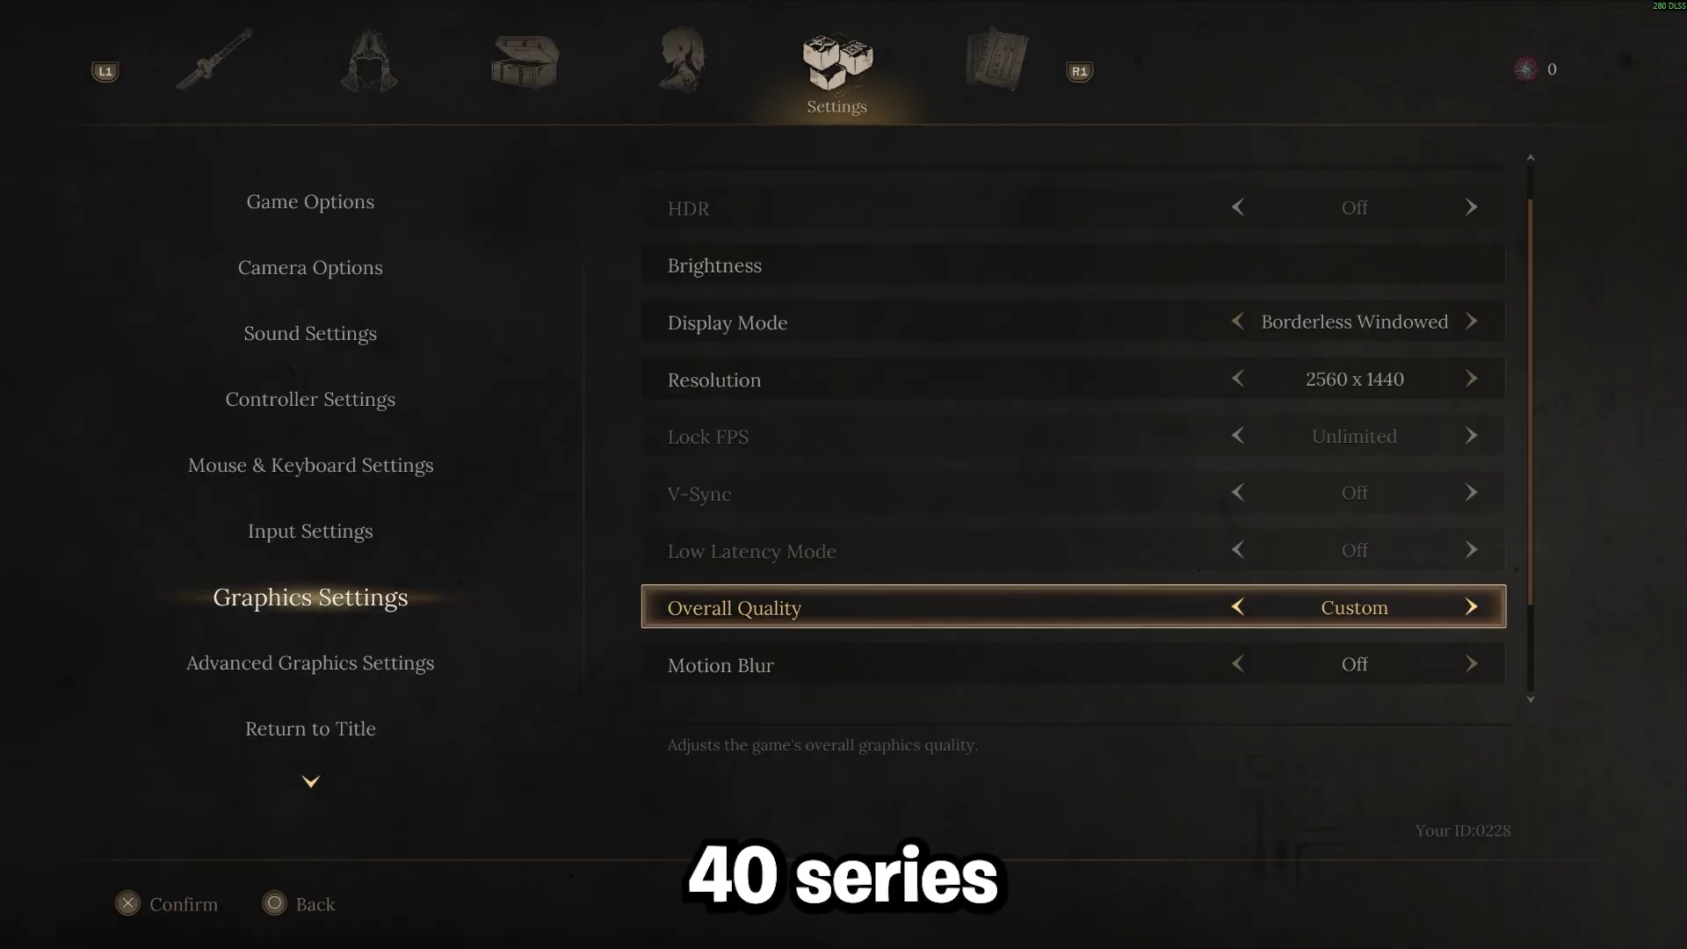
key(Return)
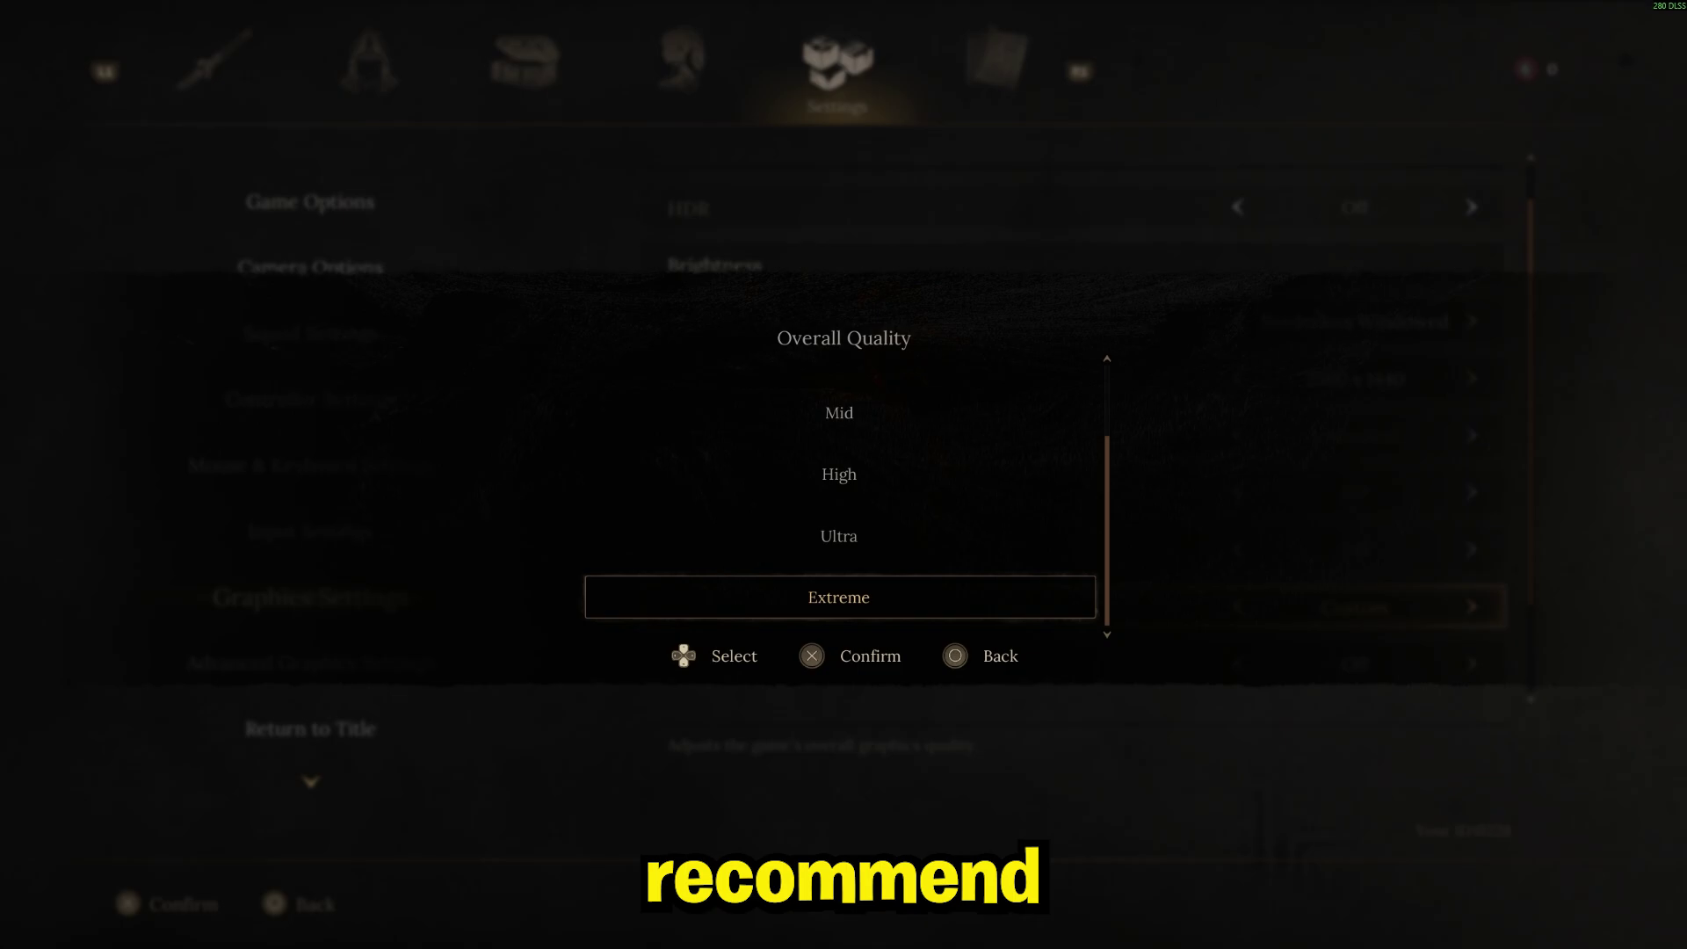
key(Up)
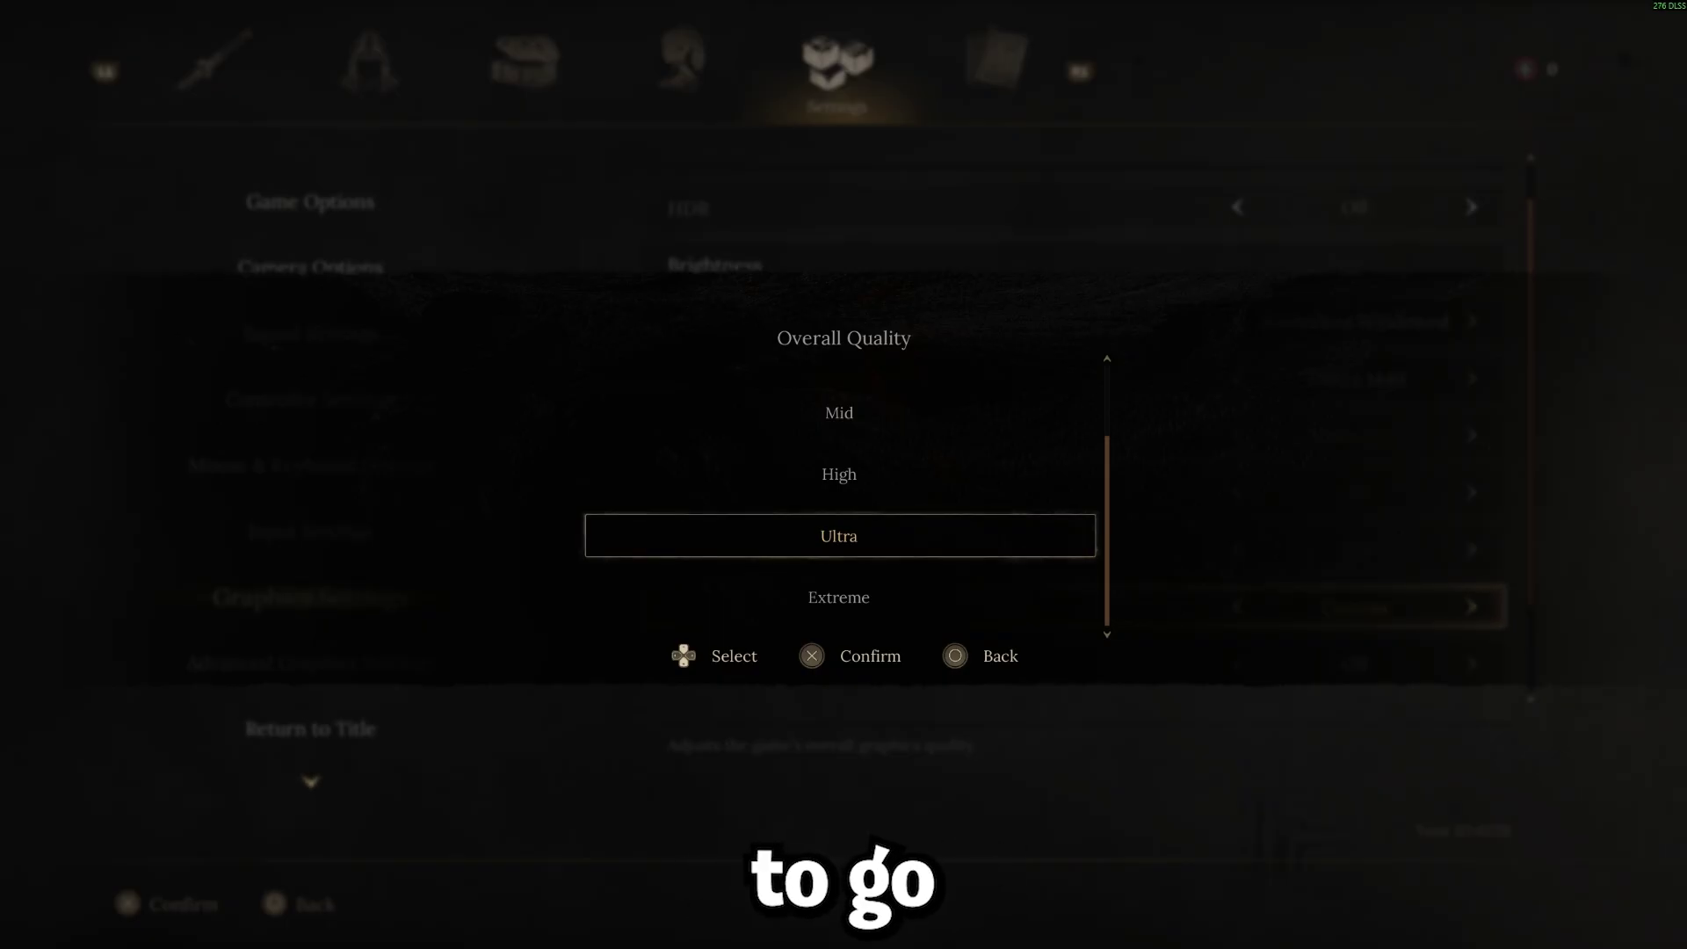
key(Up)
key(Up)
key(Up)
key(Up)
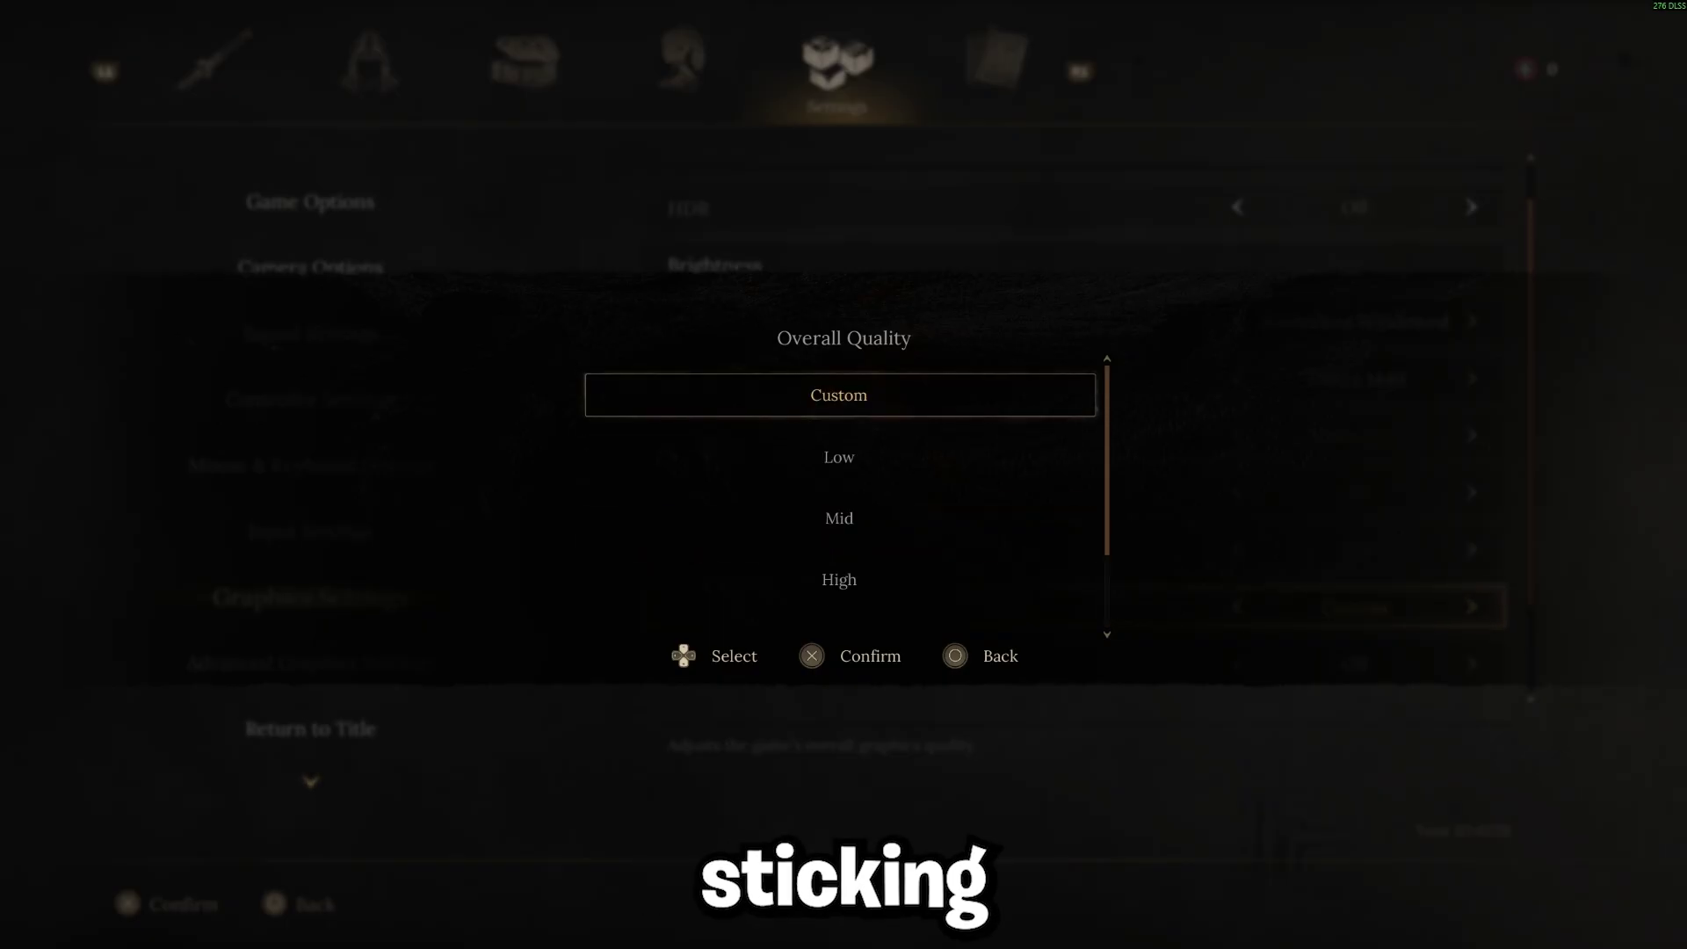
key(Down)
key(Down)
key(Up)
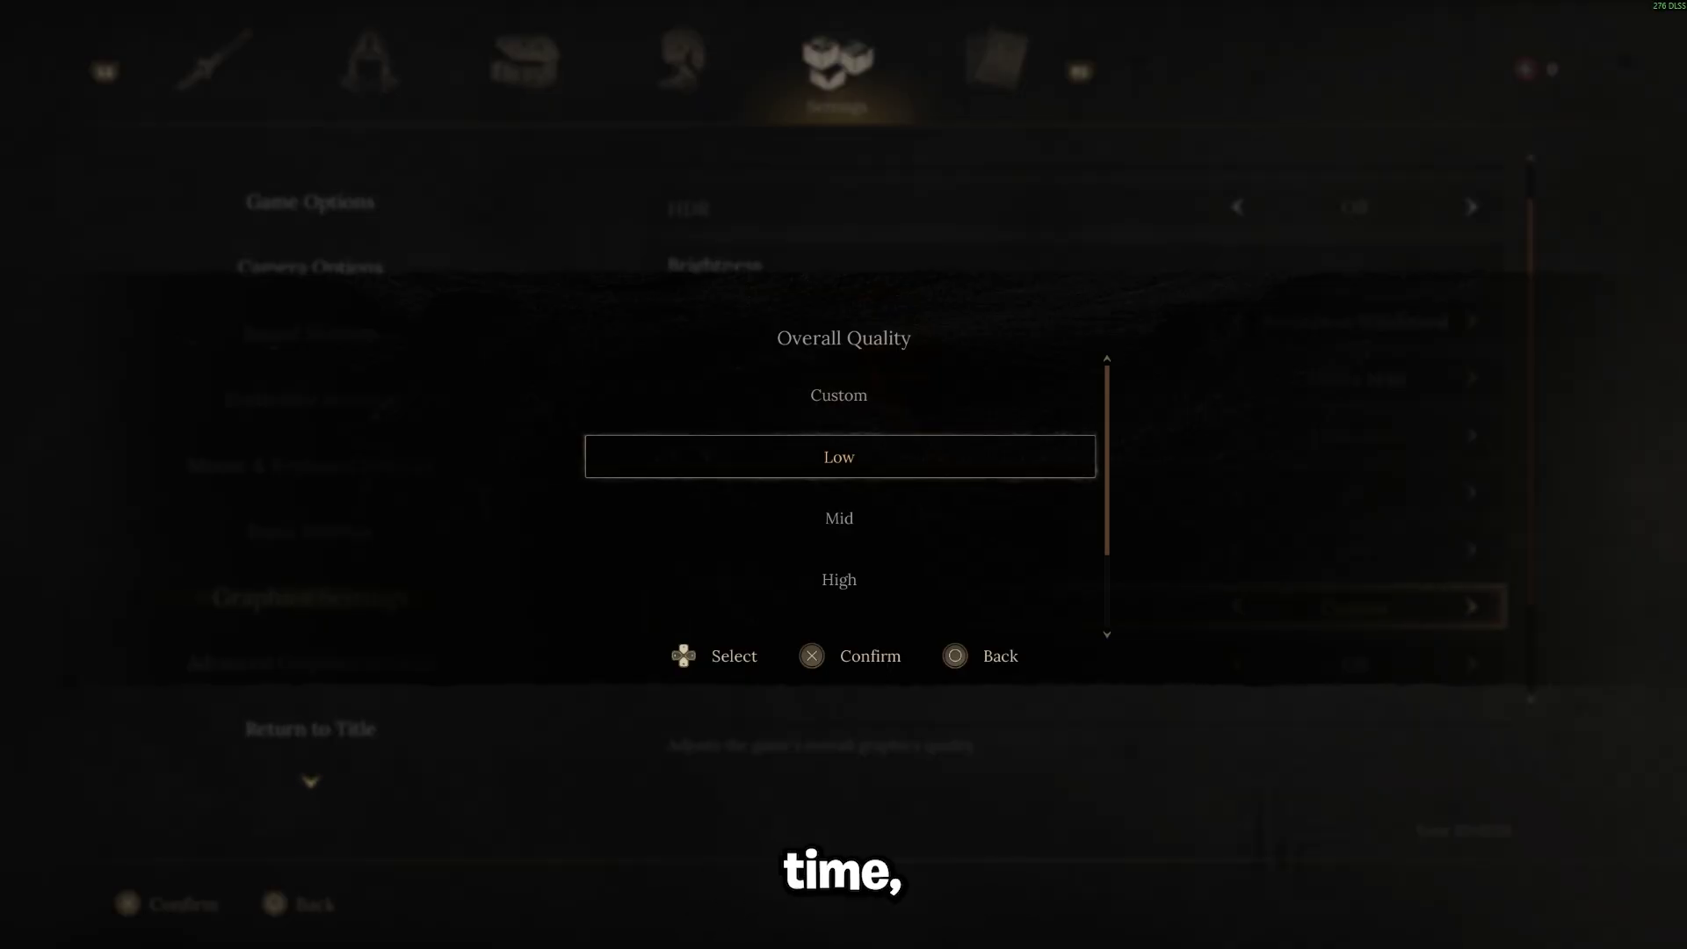
key(Down)
key(Down)
key(Down)
key(Down)
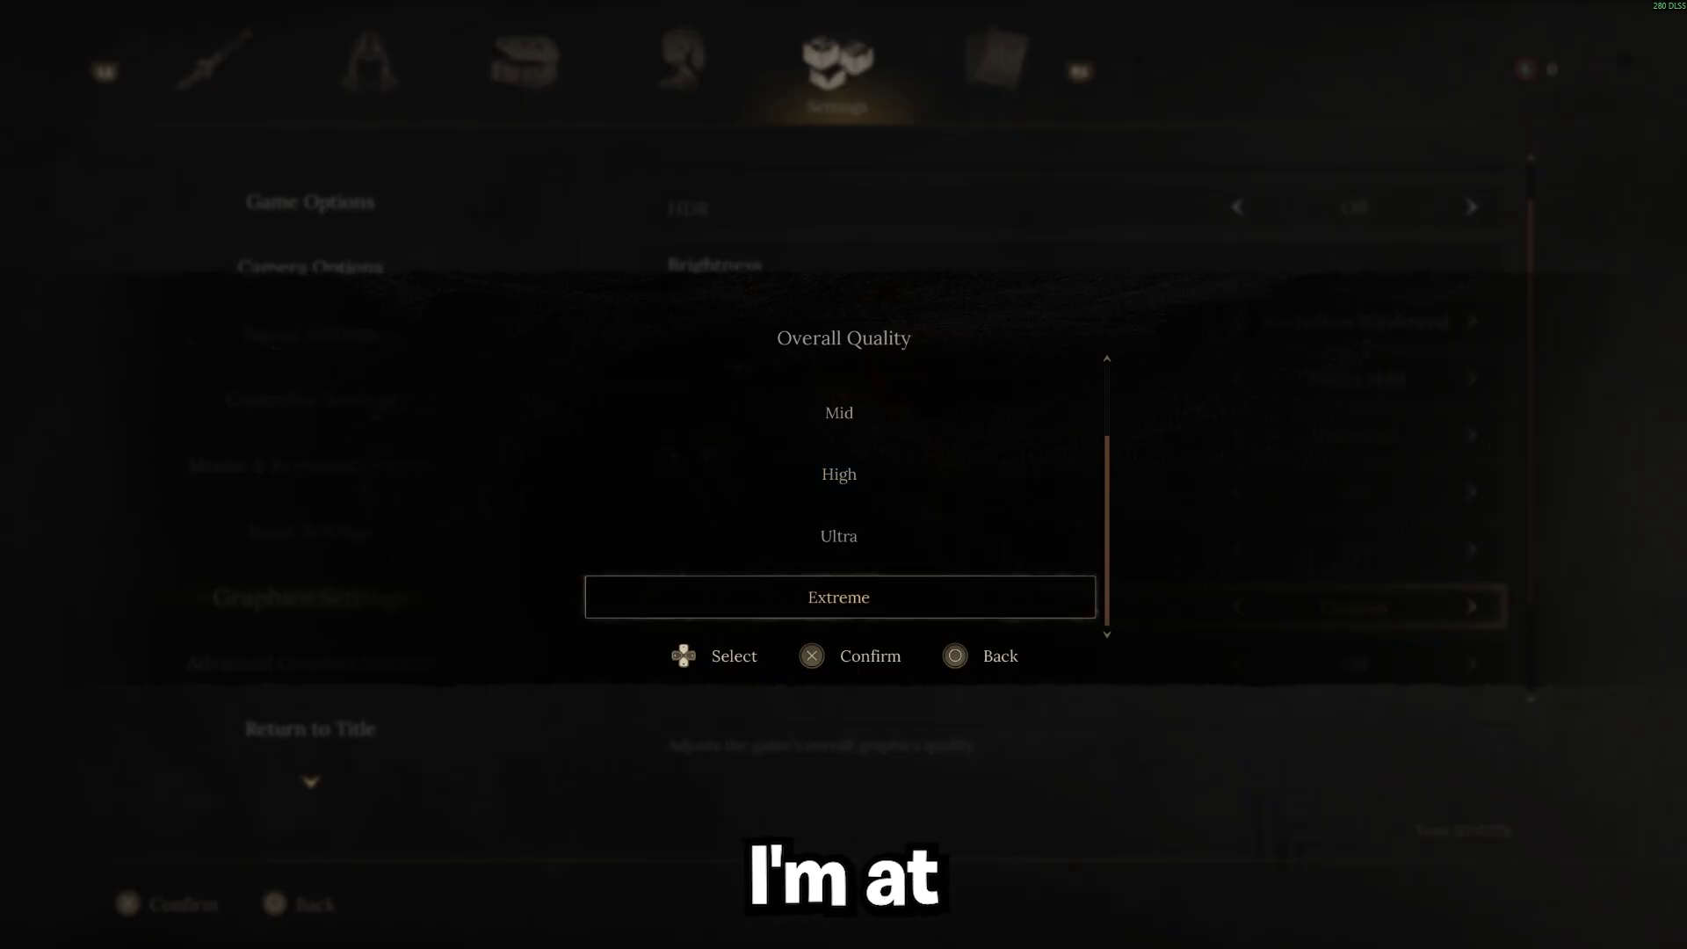
key(Return)
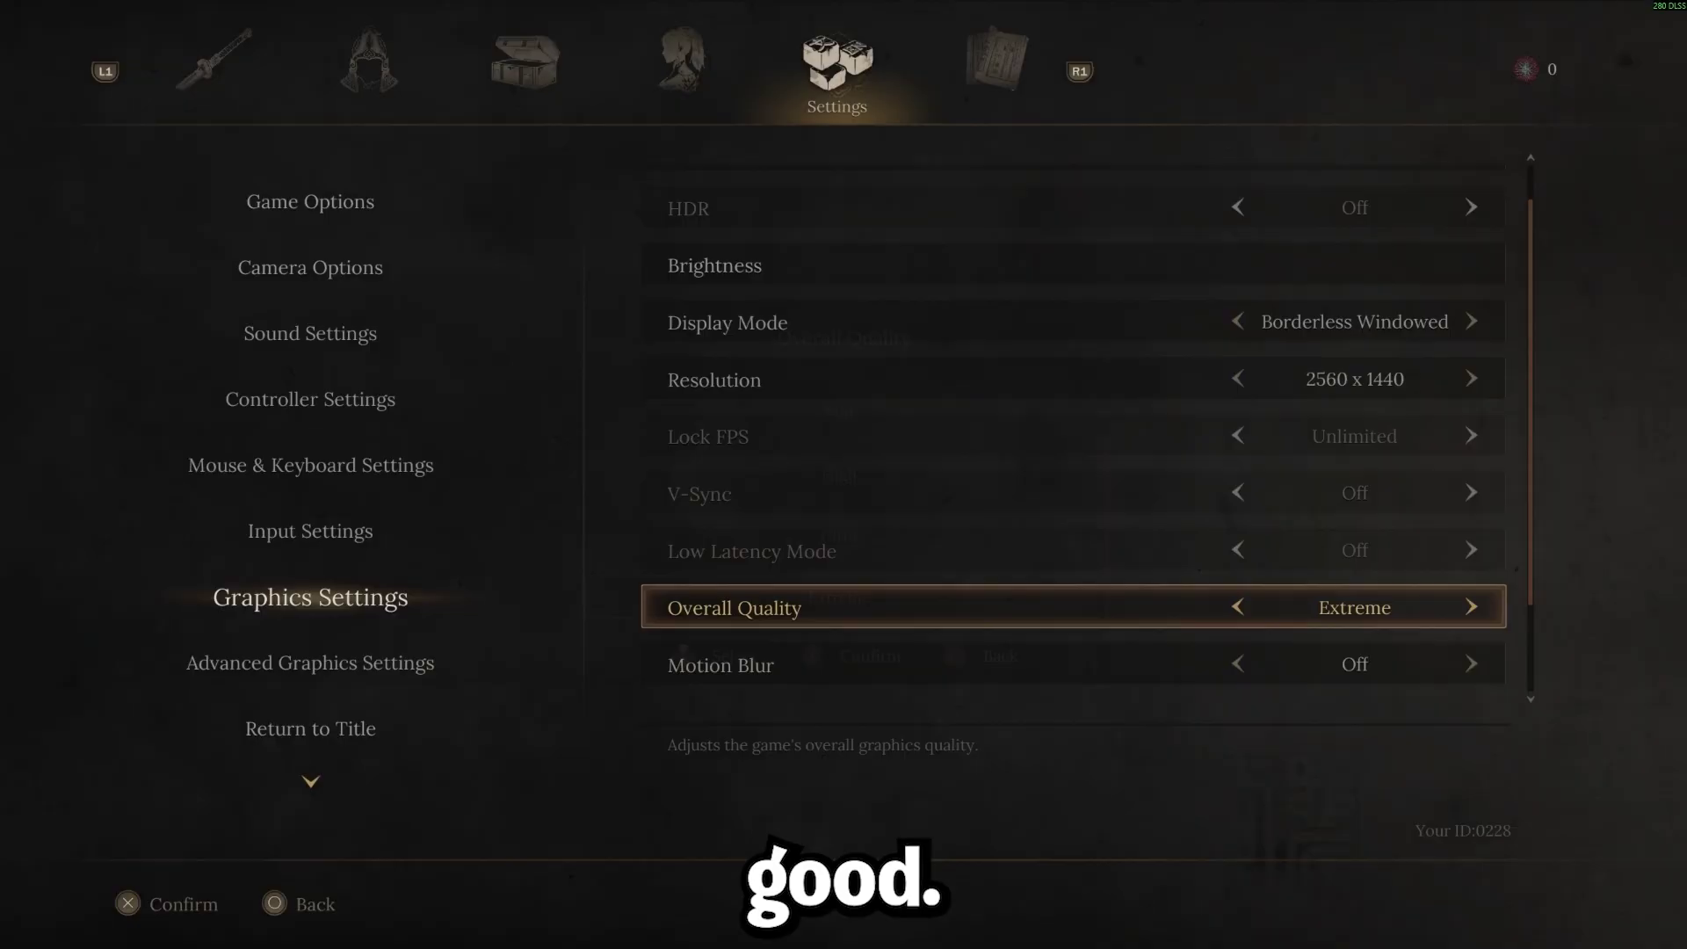
Switch Depth of Field off and restore it to High.
key(Down)
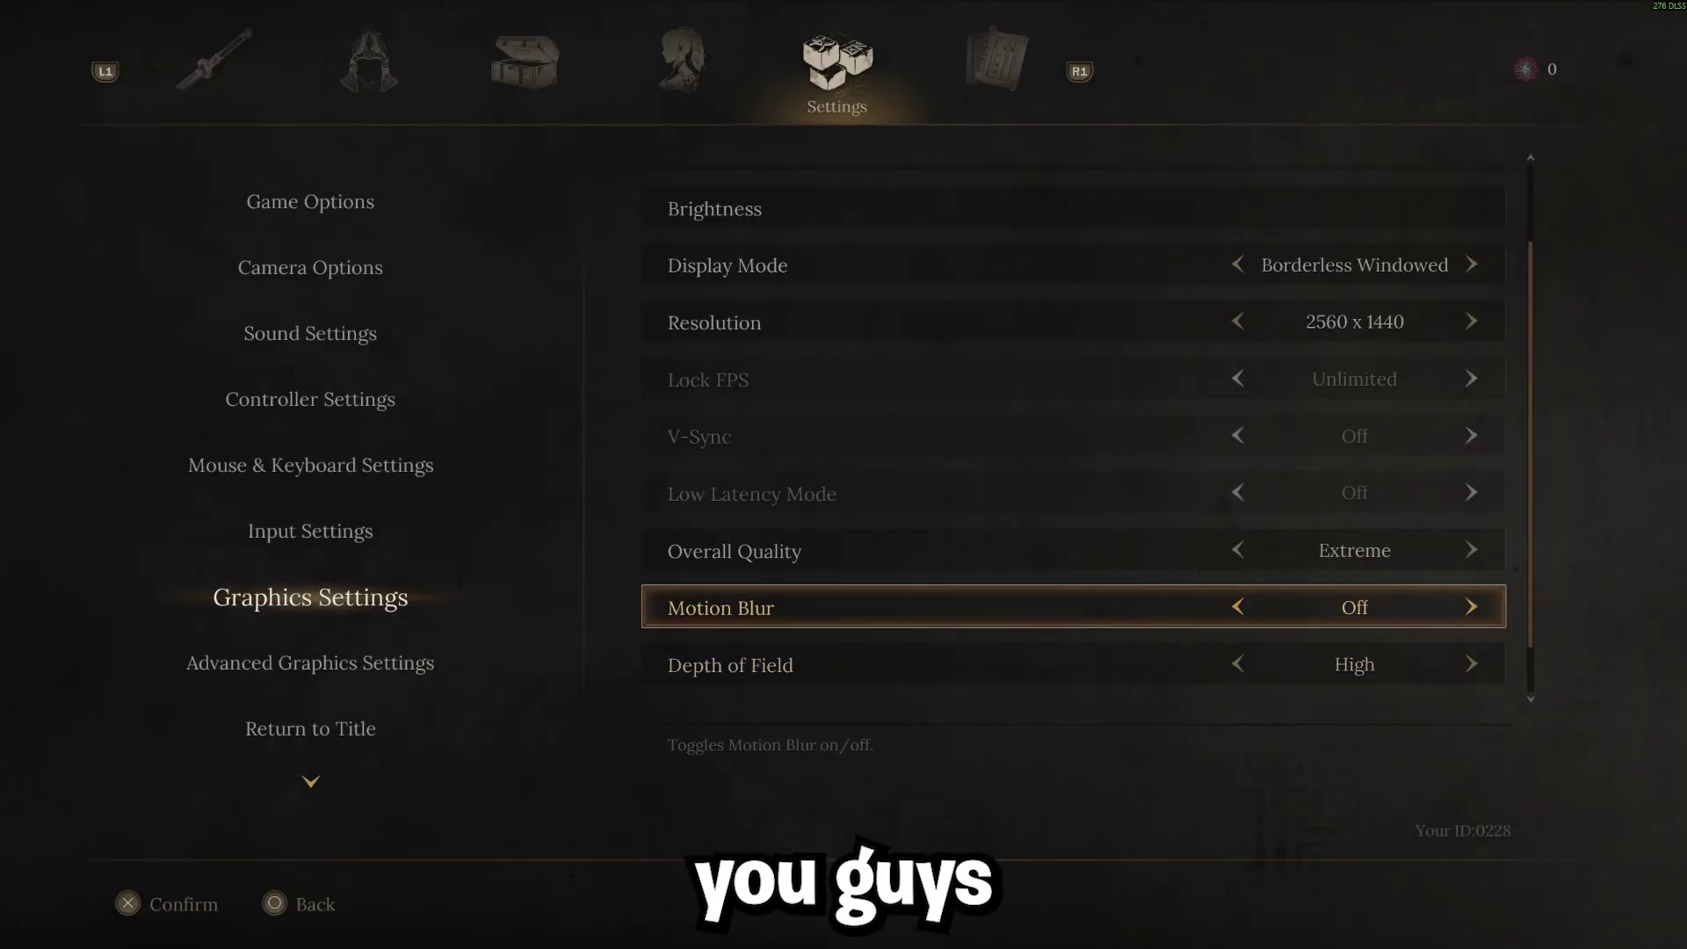
key(Down)
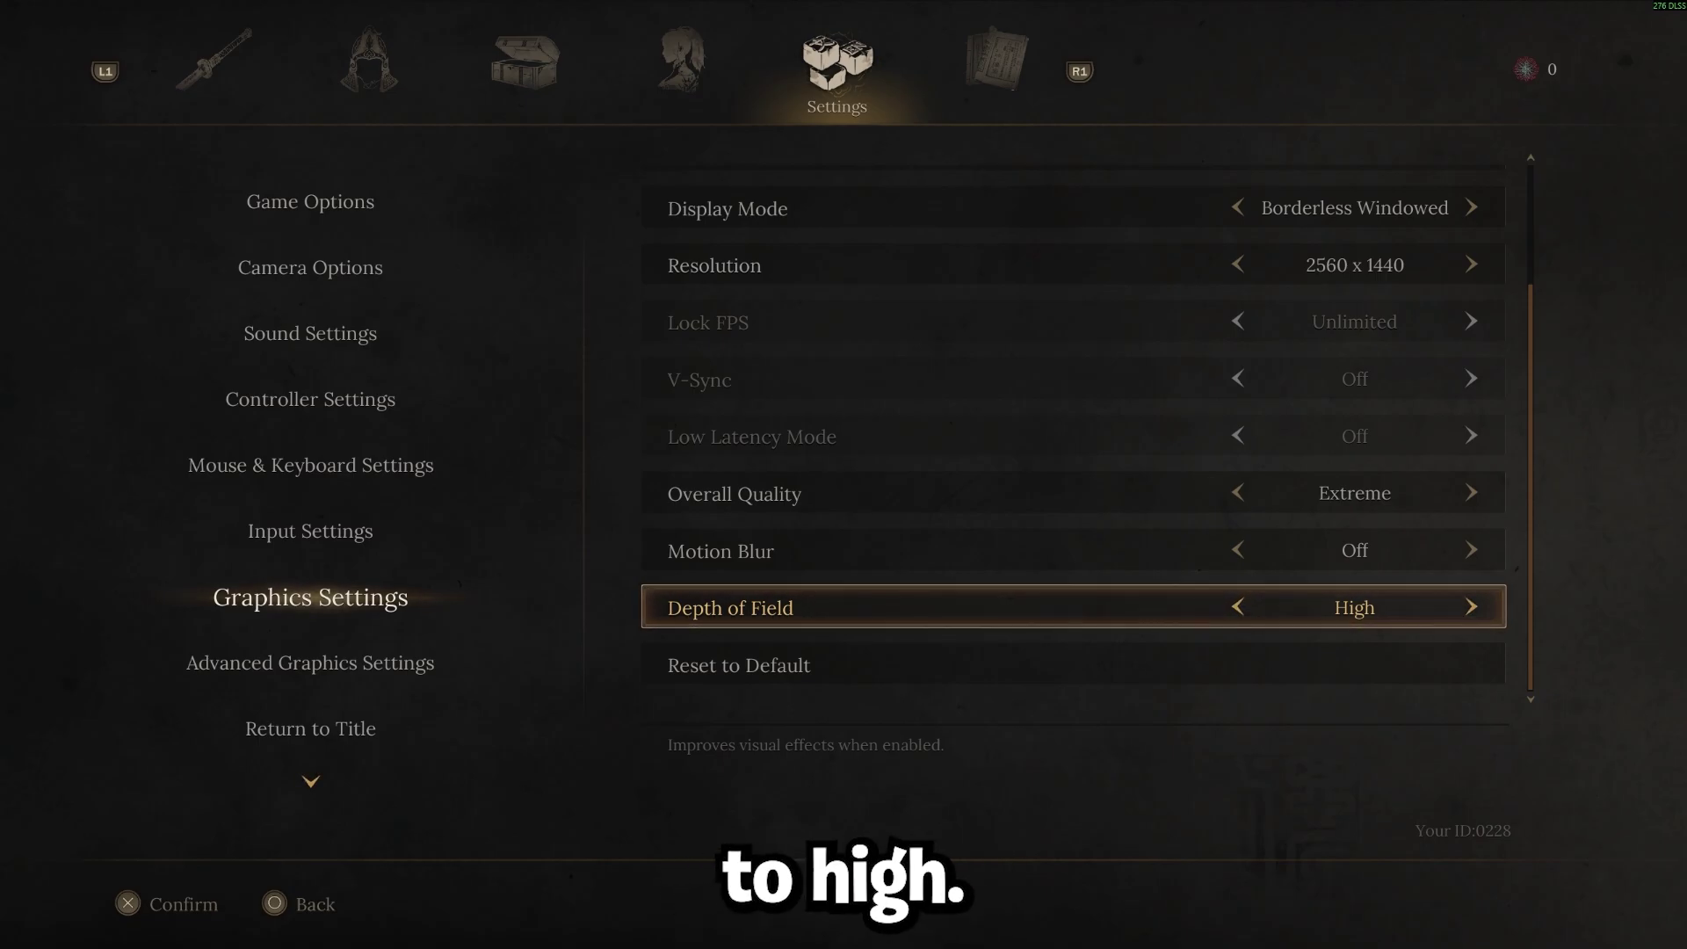
key(Left)
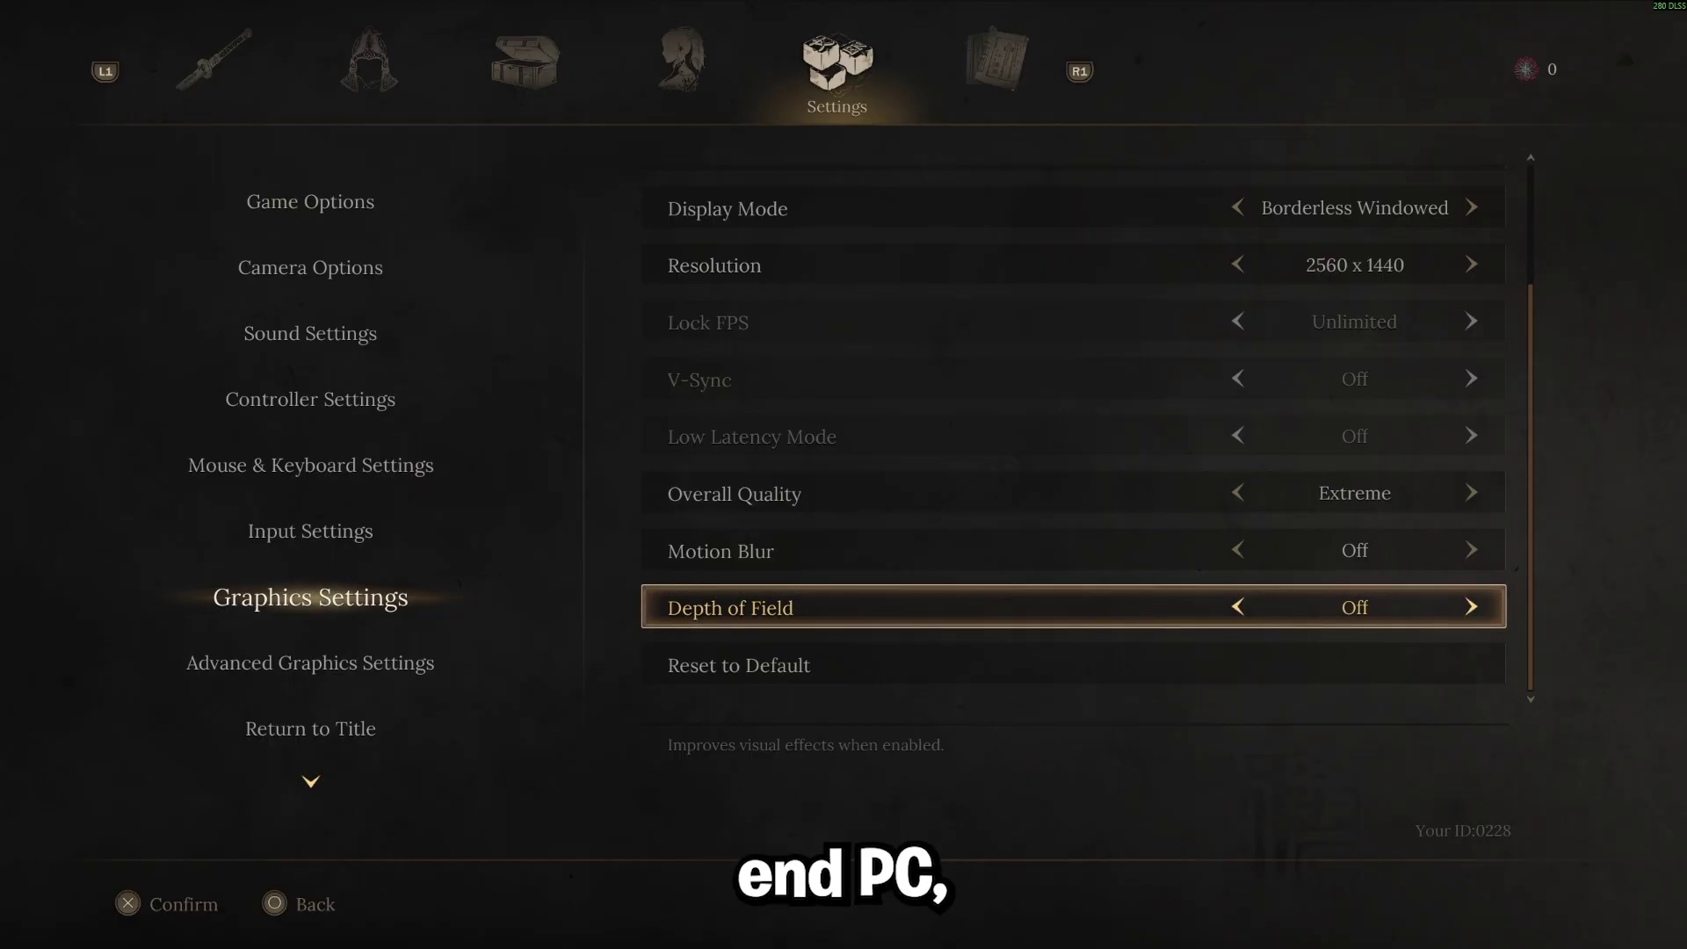
key(Right)
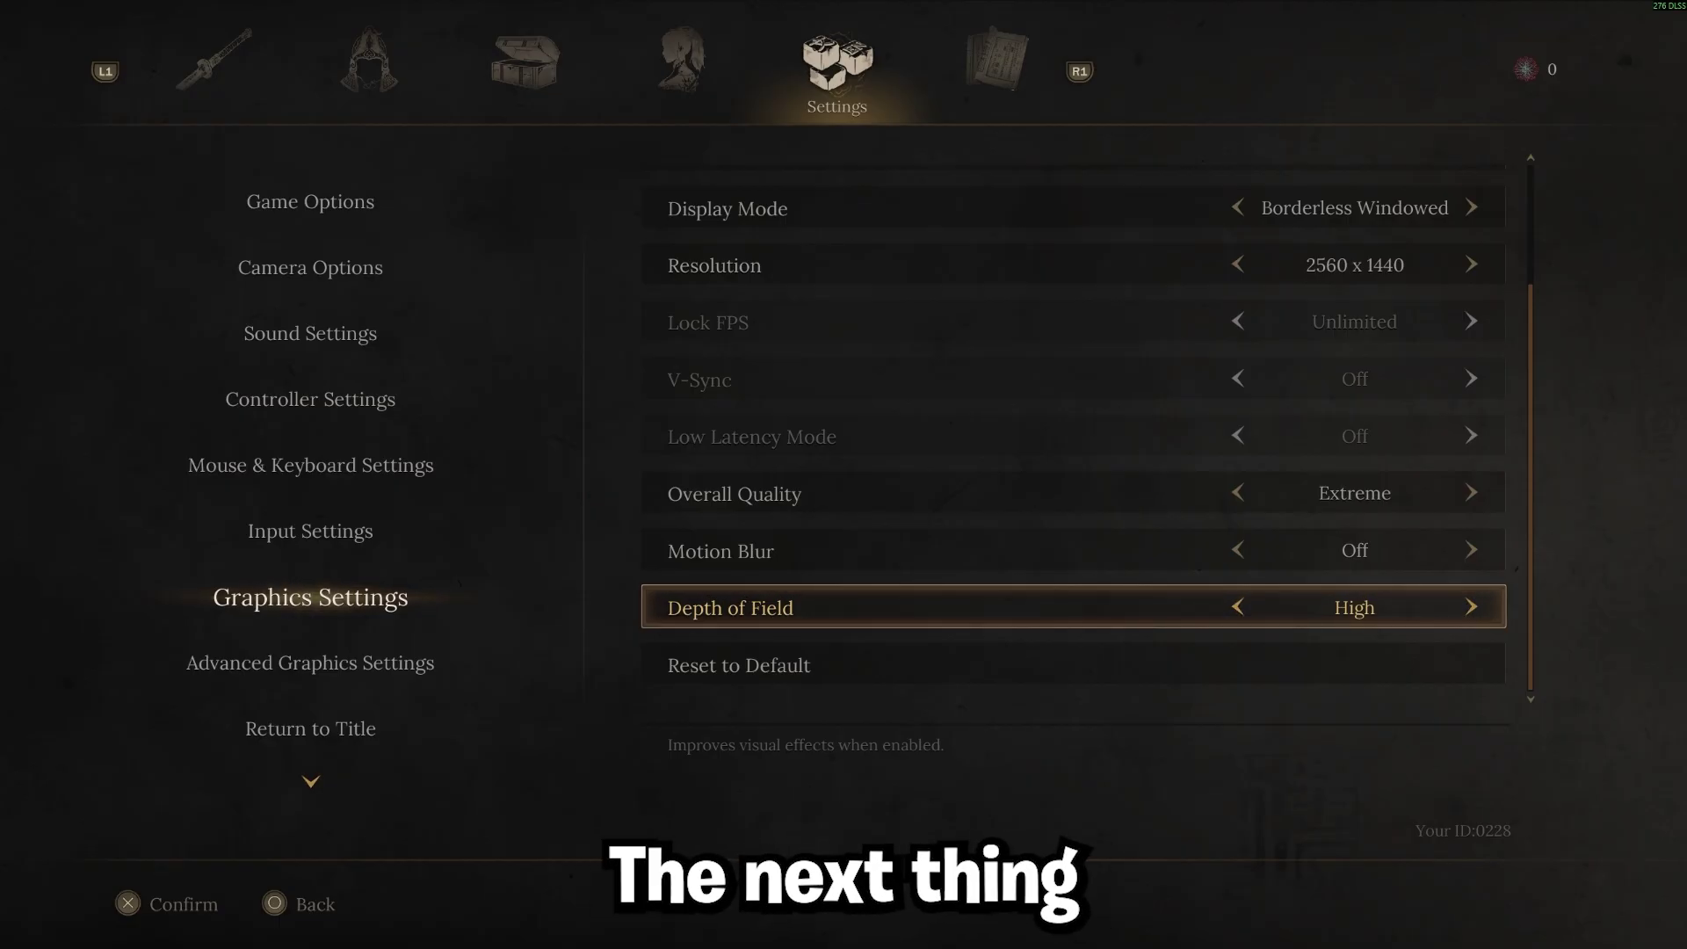
Leave the Graphics Settings and open the Advanced Graphics Settings.
key(Escape)
key(Down)
key(Return)
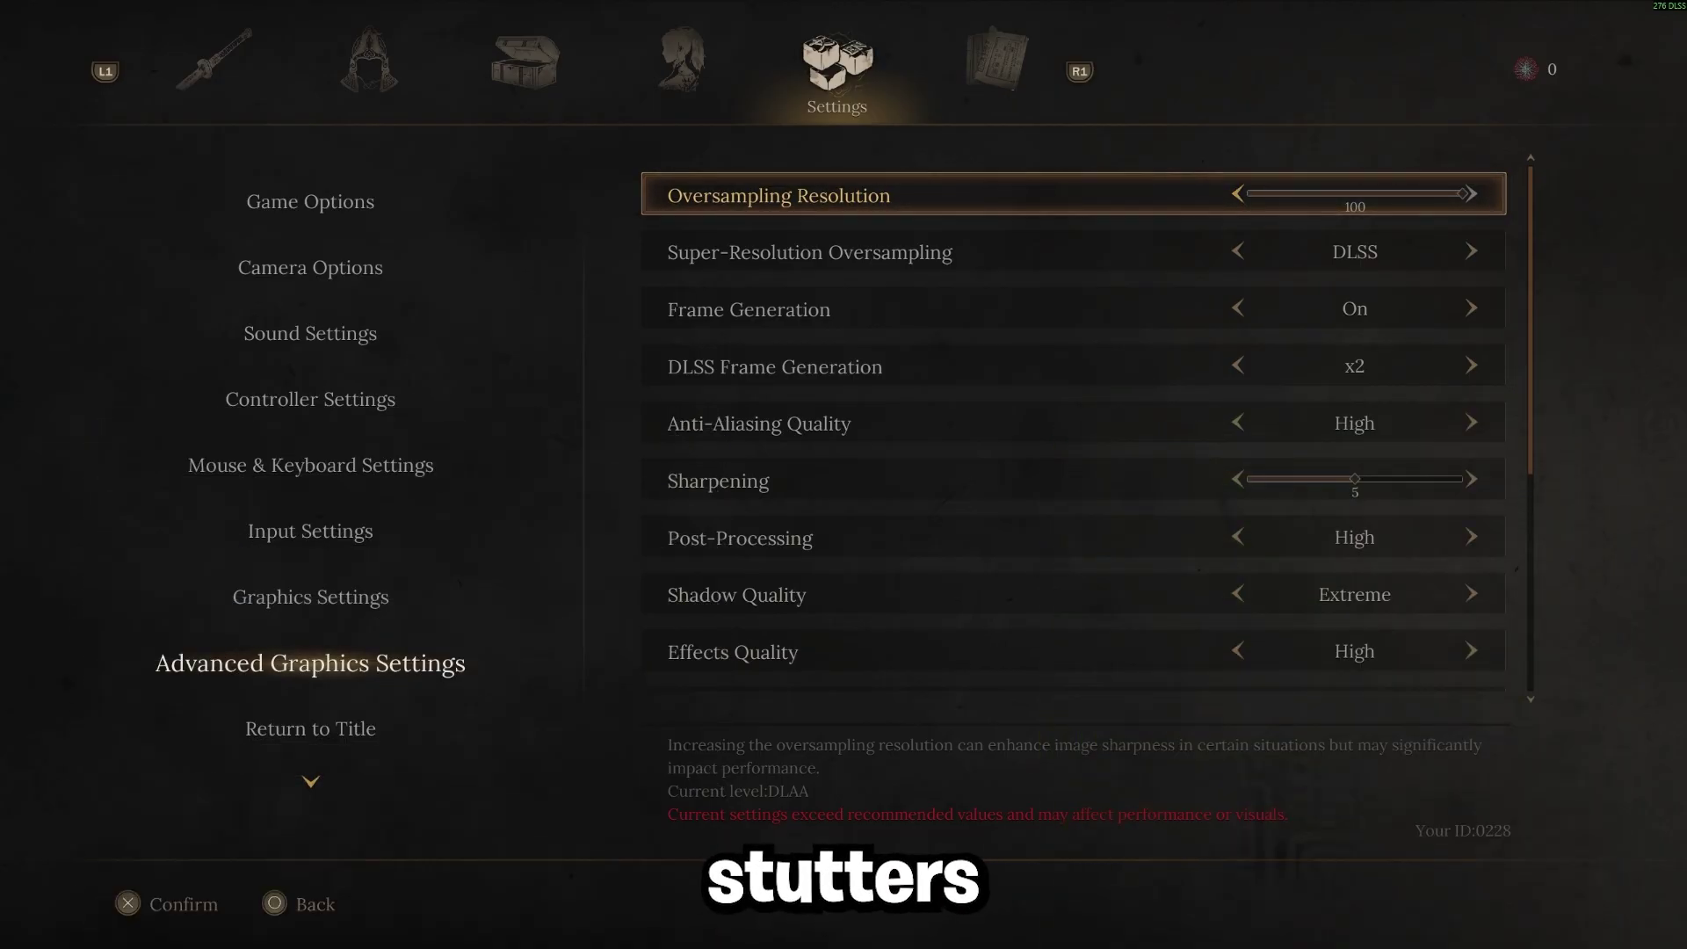
Examine the advanced graphics options from Oversampling Resolution through Reflection Quality.
key(Down)
key(Down)
key(Down)
key(Down)
key(Down)
key(Down)
key(Down)
key(Down)
key(Down)
key(Down)
key(Down)
key(Down)
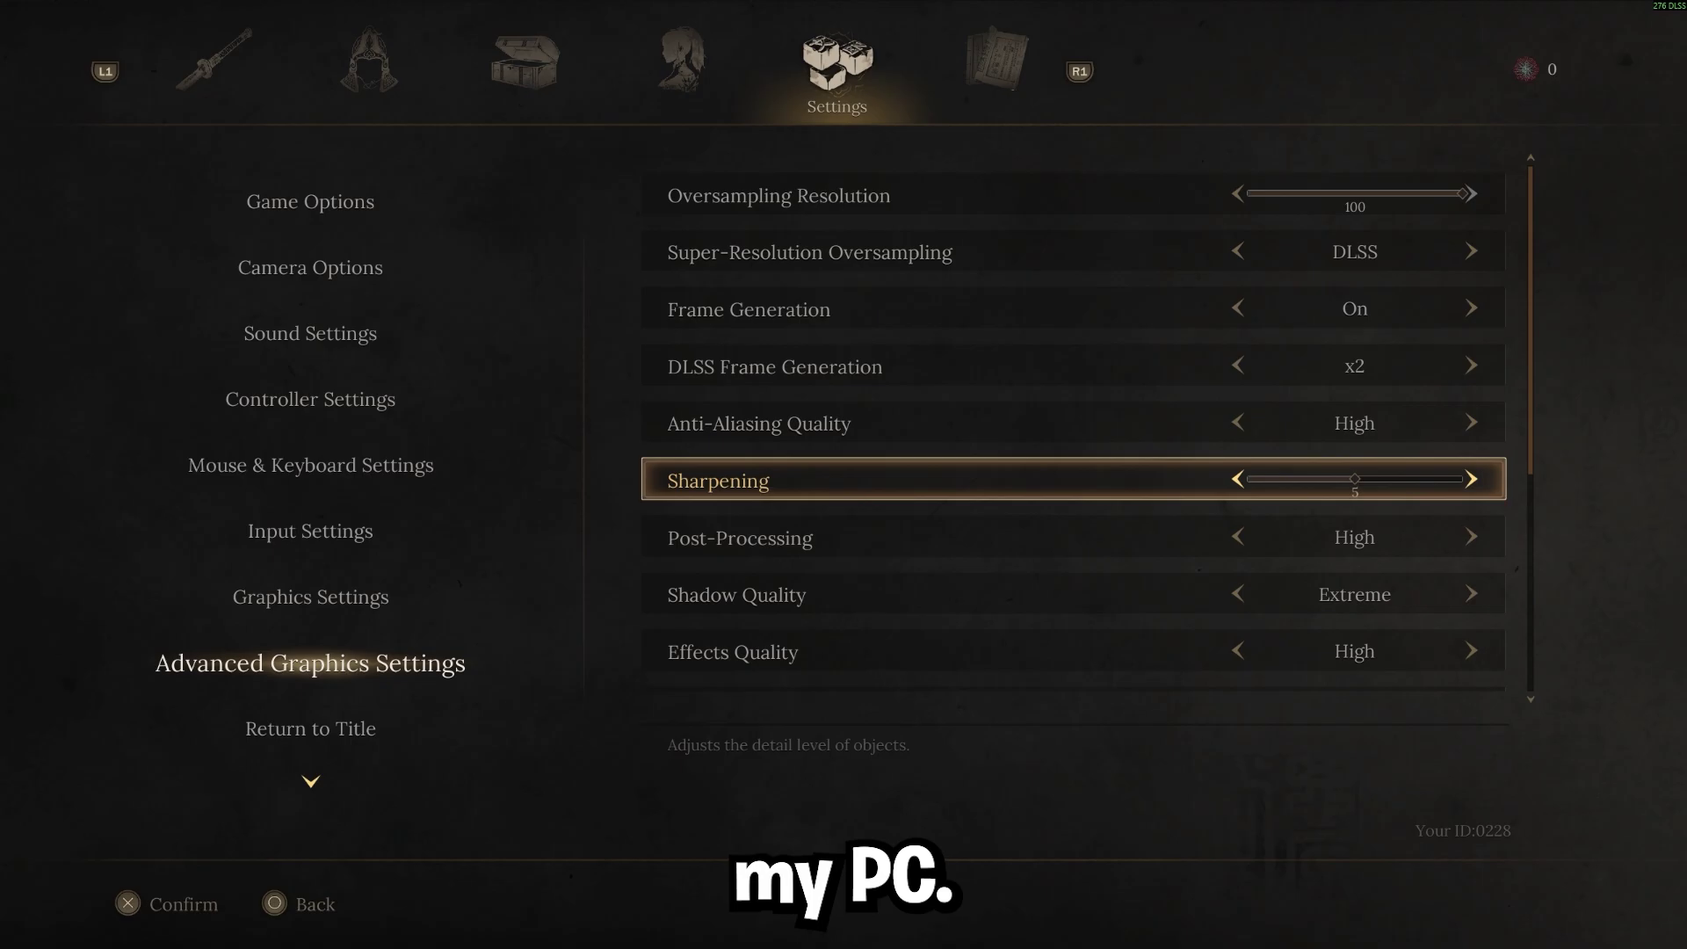
key(Down)
key(Down)
key(Down)
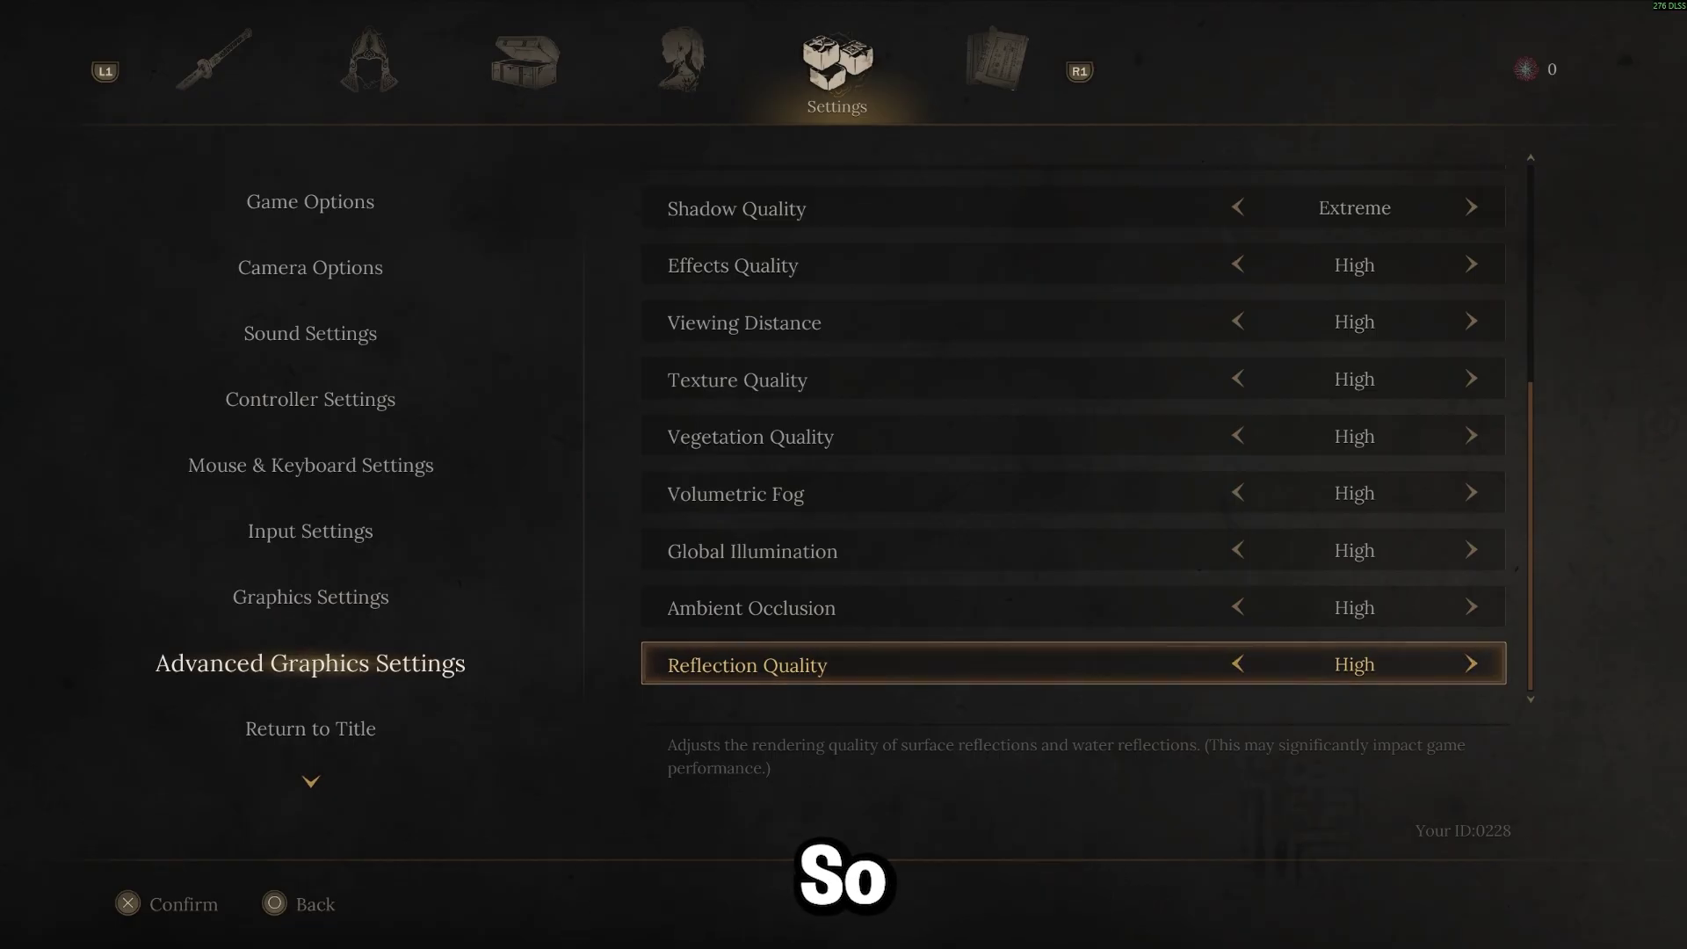
key(Up)
key(Up)
key(Up)
key(Up)
key(Up)
key(Up)
key(Up)
key(Up)
key(Up)
key(Up)
key(Up)
key(Up)
key(Up)
key(Up)
key(Up)
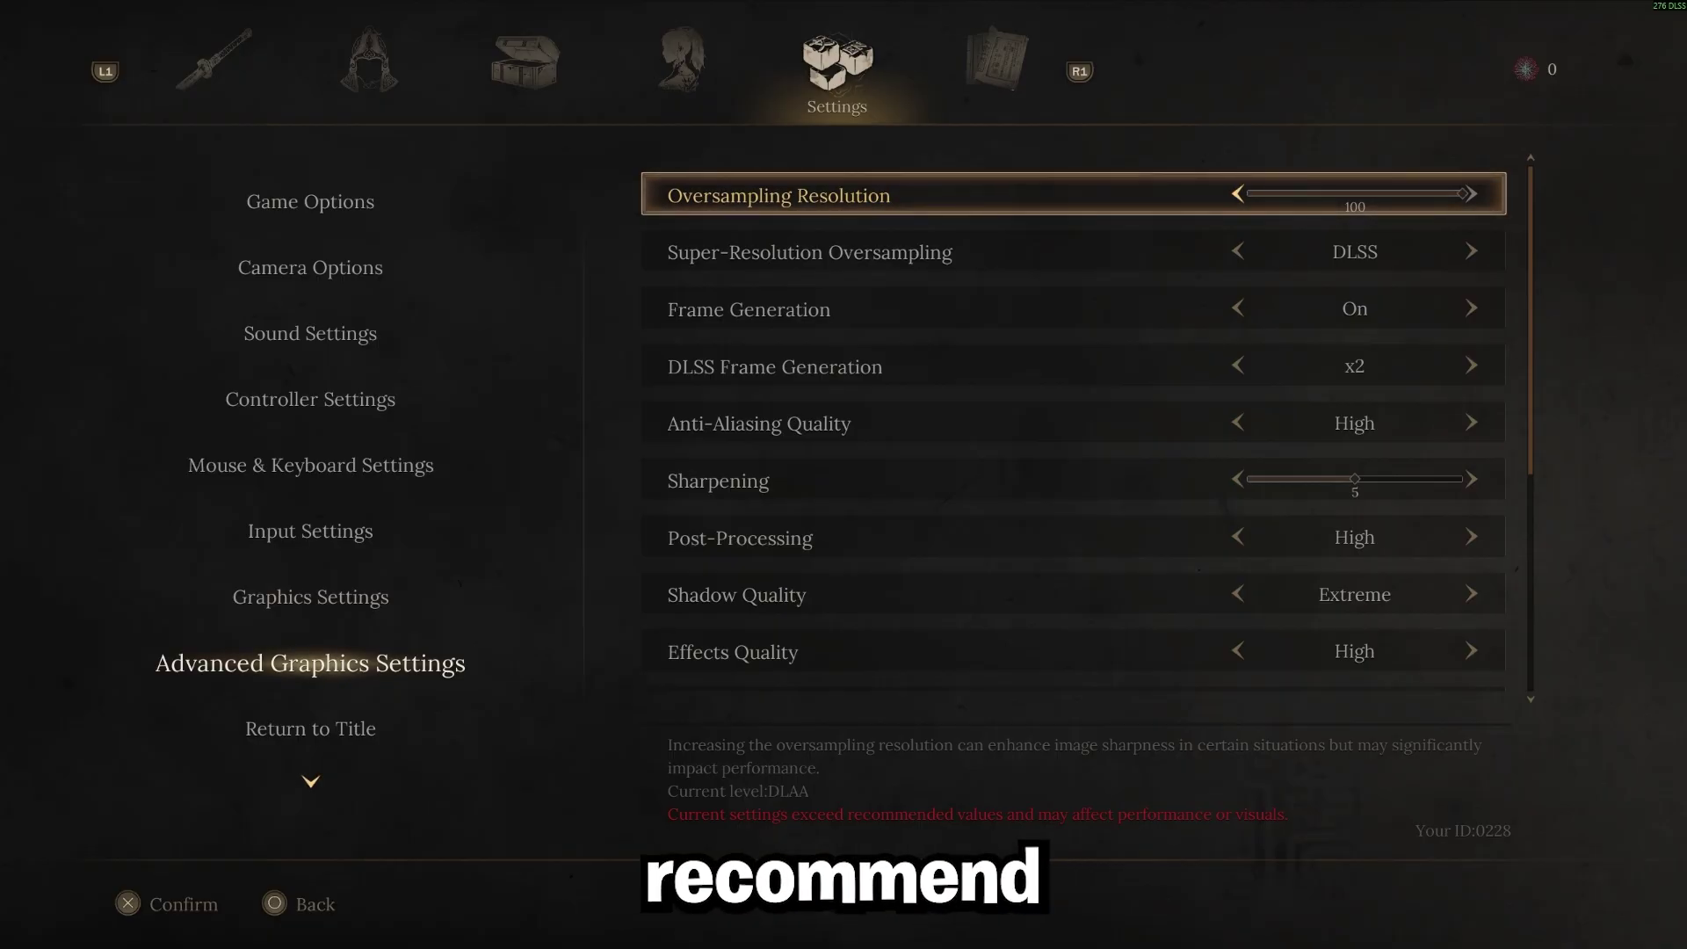
Try DLSS Frame Generation at x4, restore x2, and switch Frame Generation off.
key(Down)
key(Down)
key(Down)
key(Left)
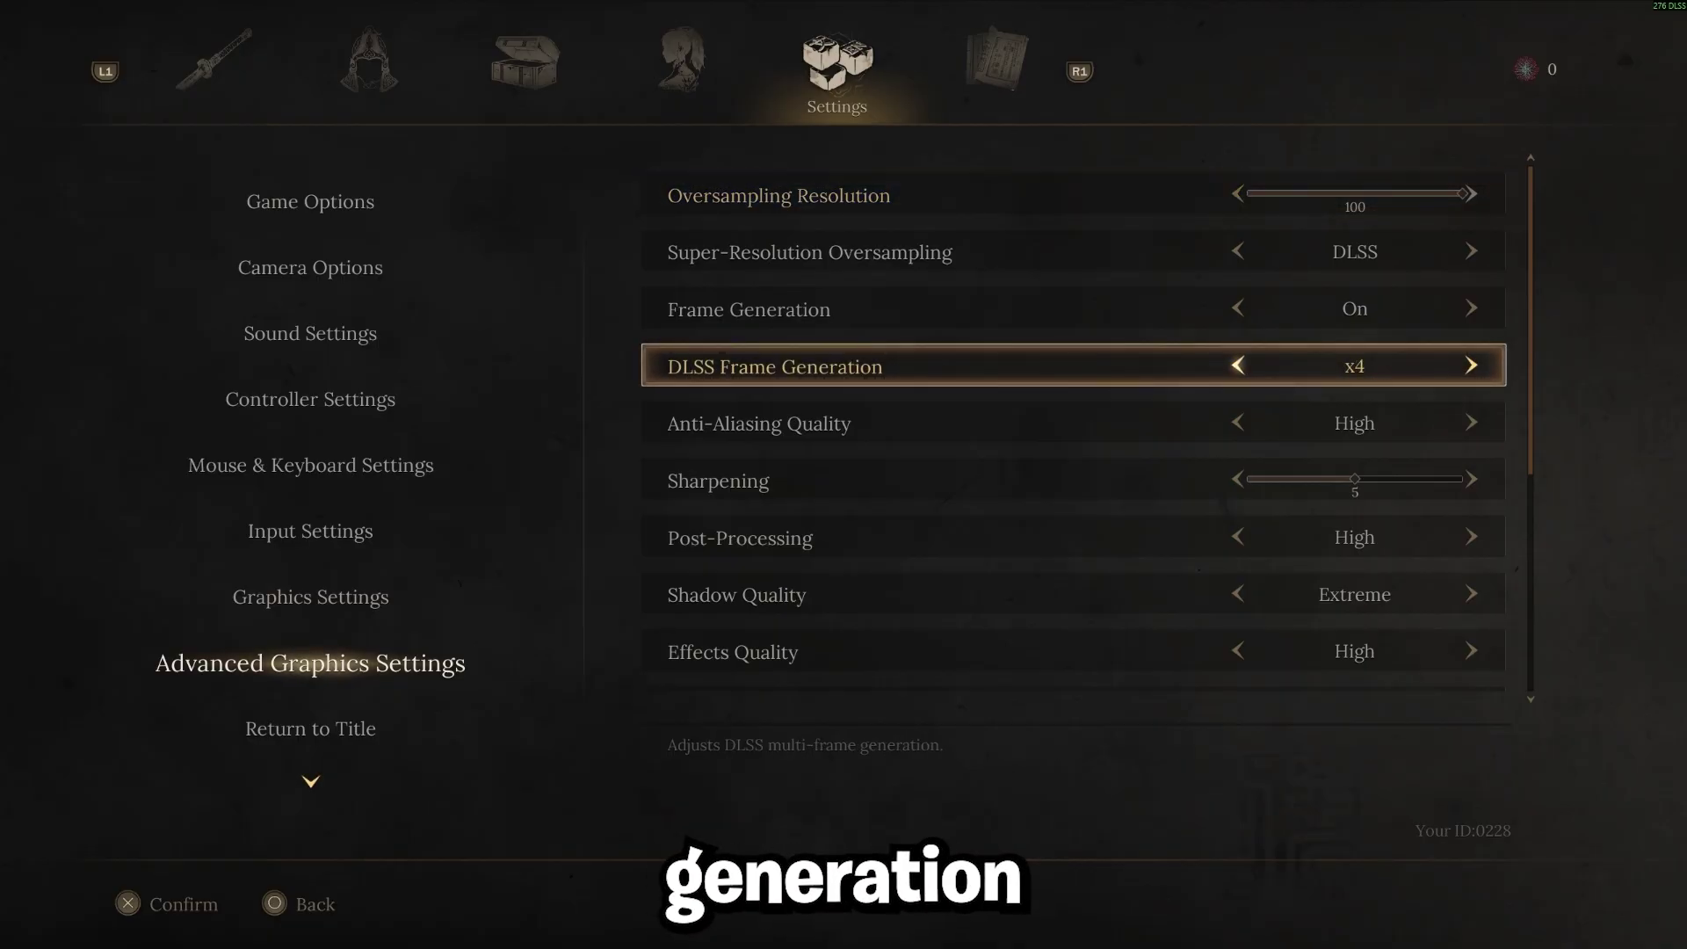
key(Right)
key(Up)
key(Left)
Lower the Oversampling Resolution to 80.
key(Up)
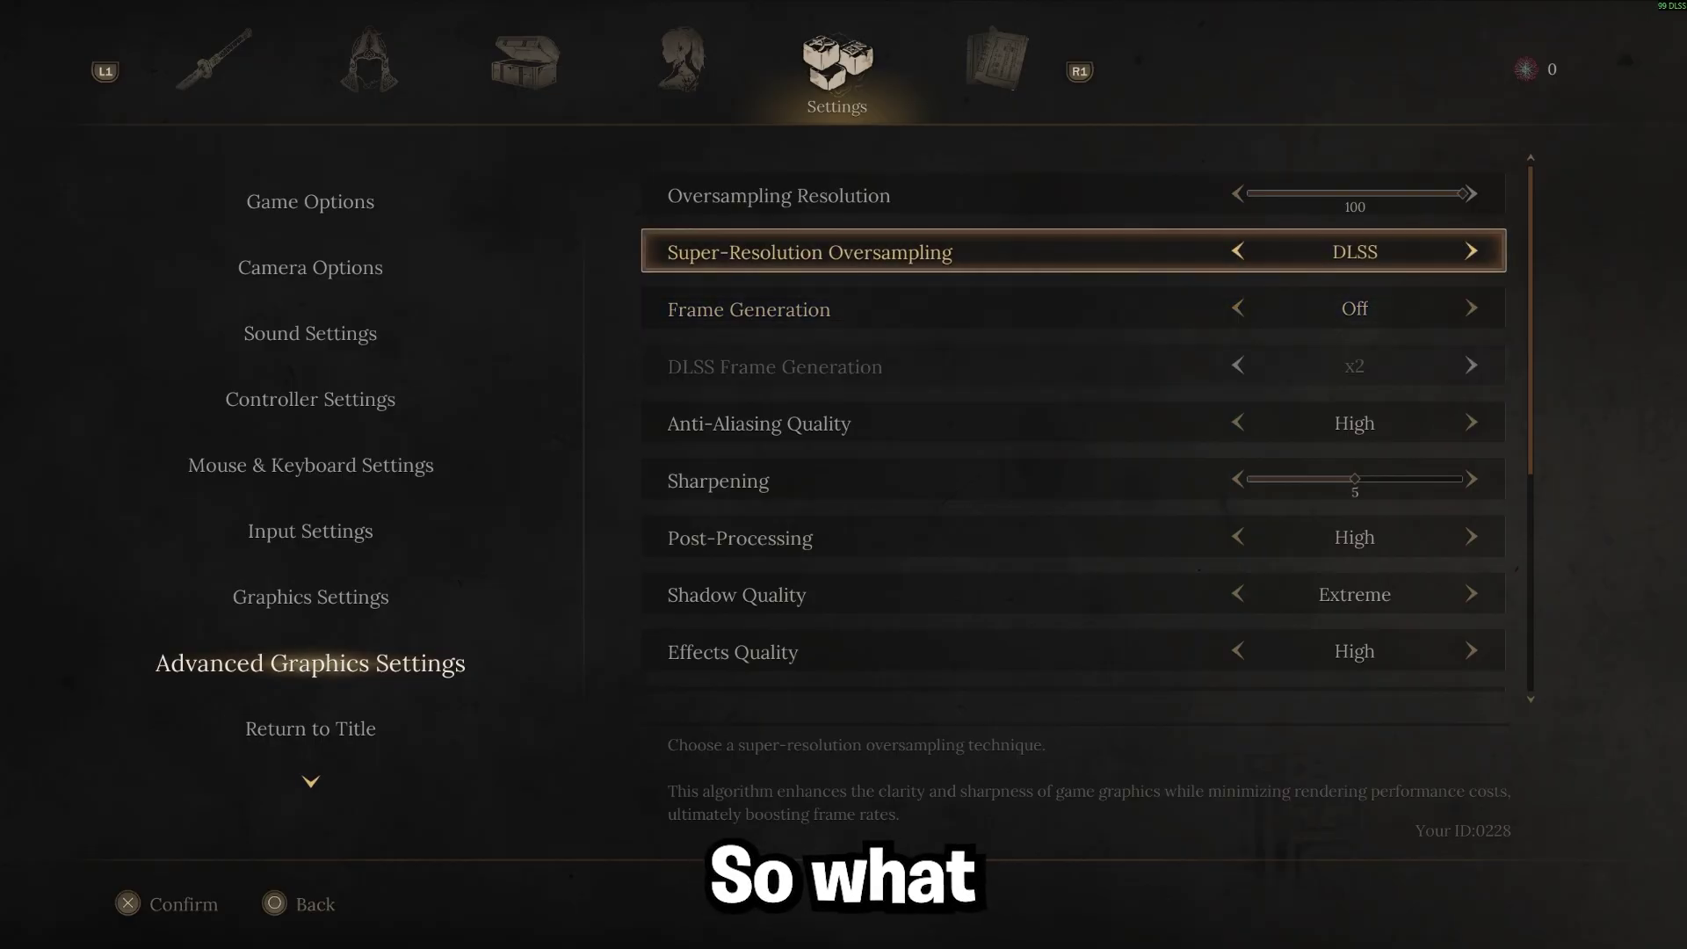
key(Up)
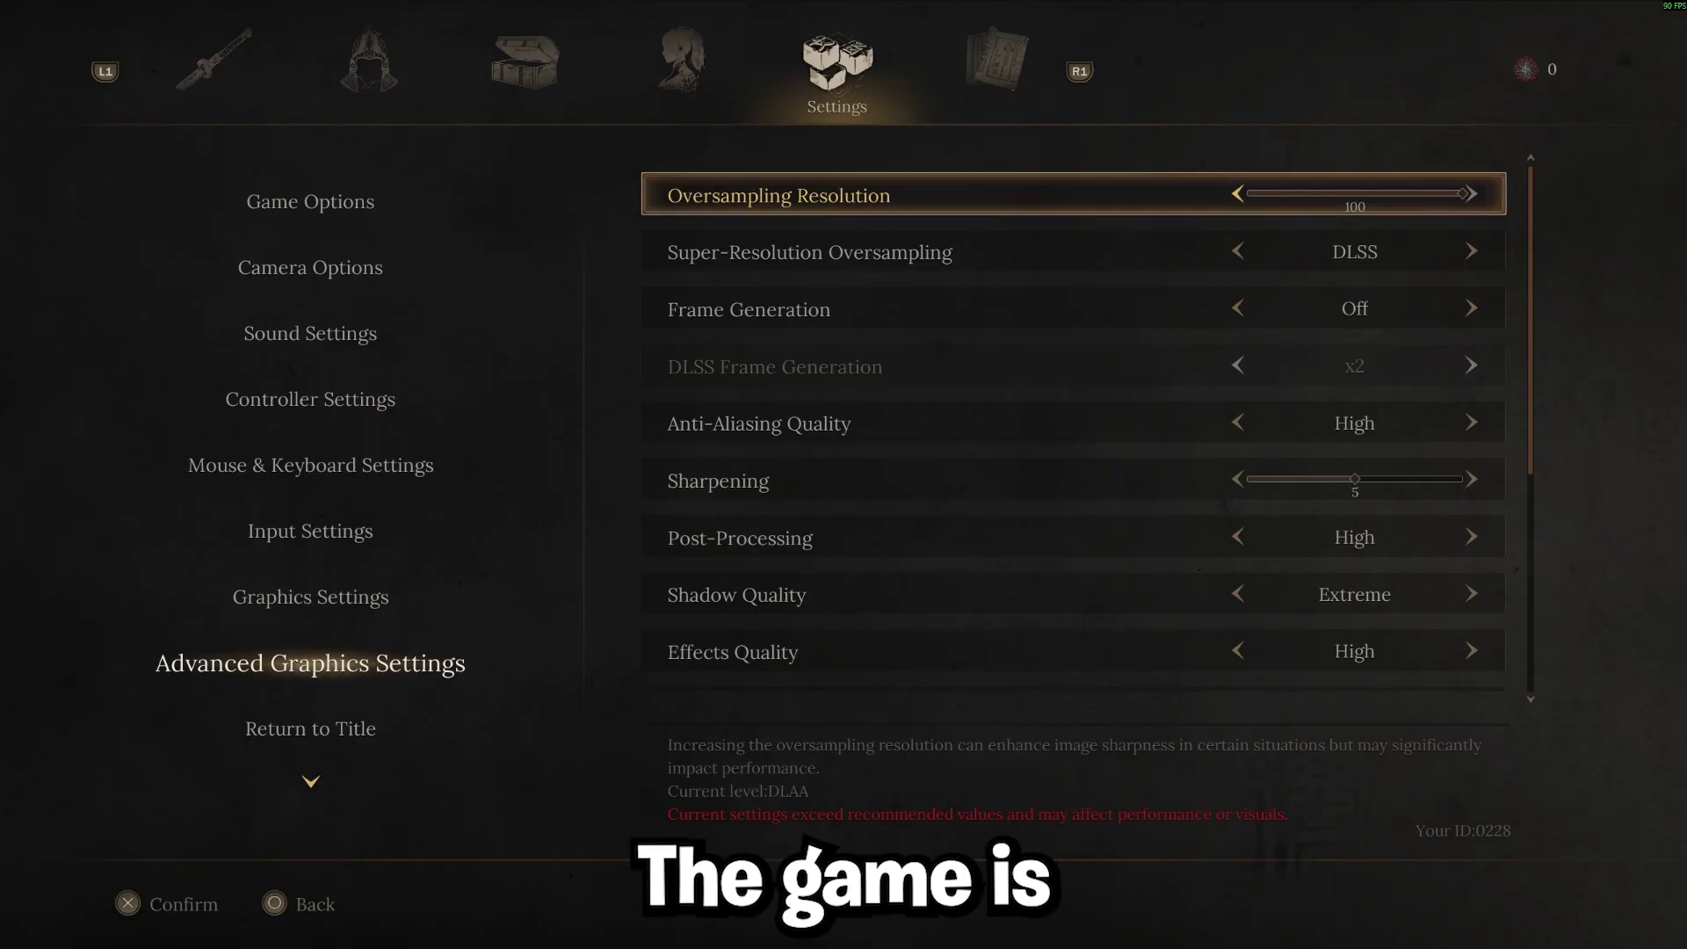
key(Left)
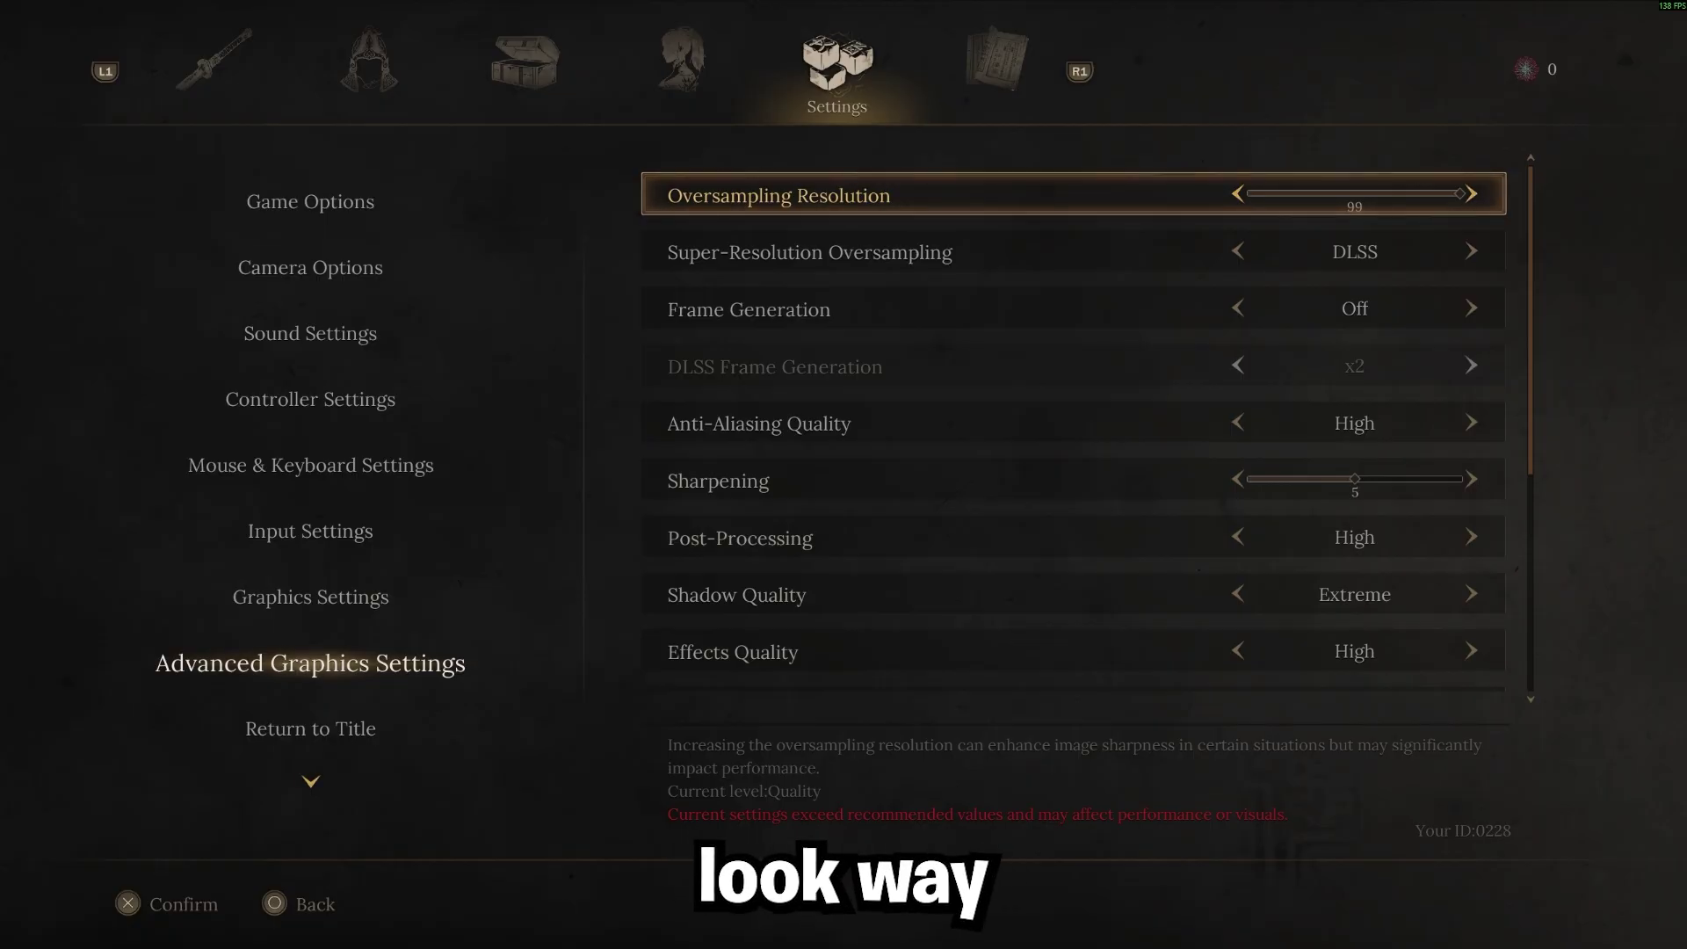
key(Right)
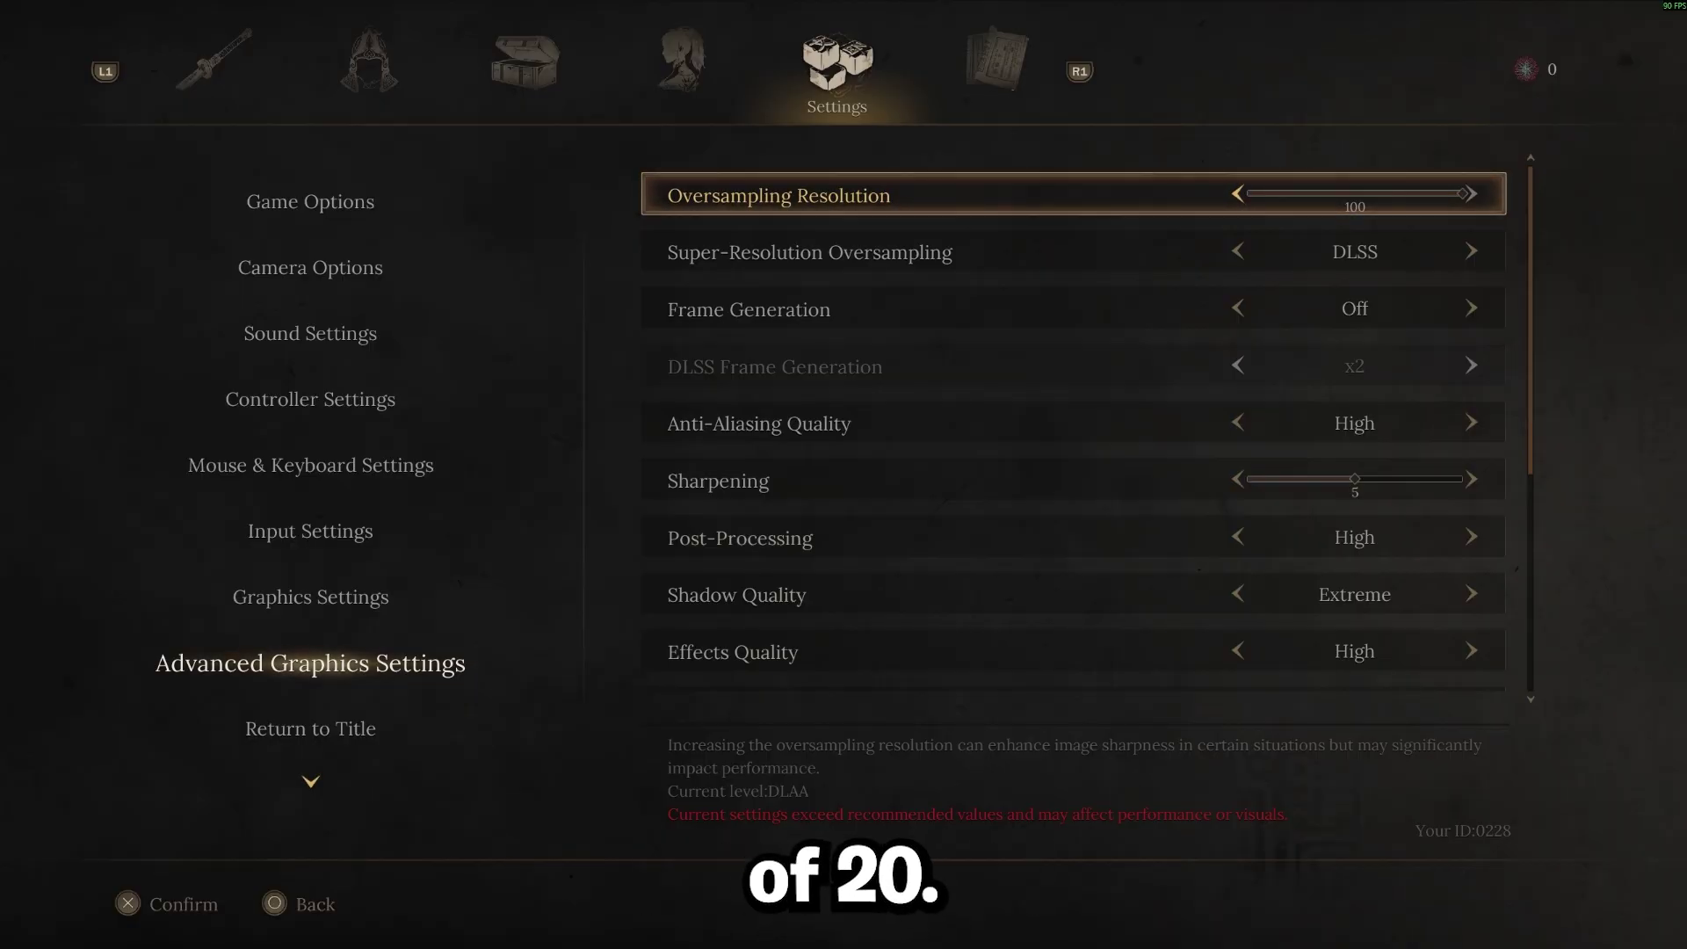
key(Left)
key(Left)
key(Left)
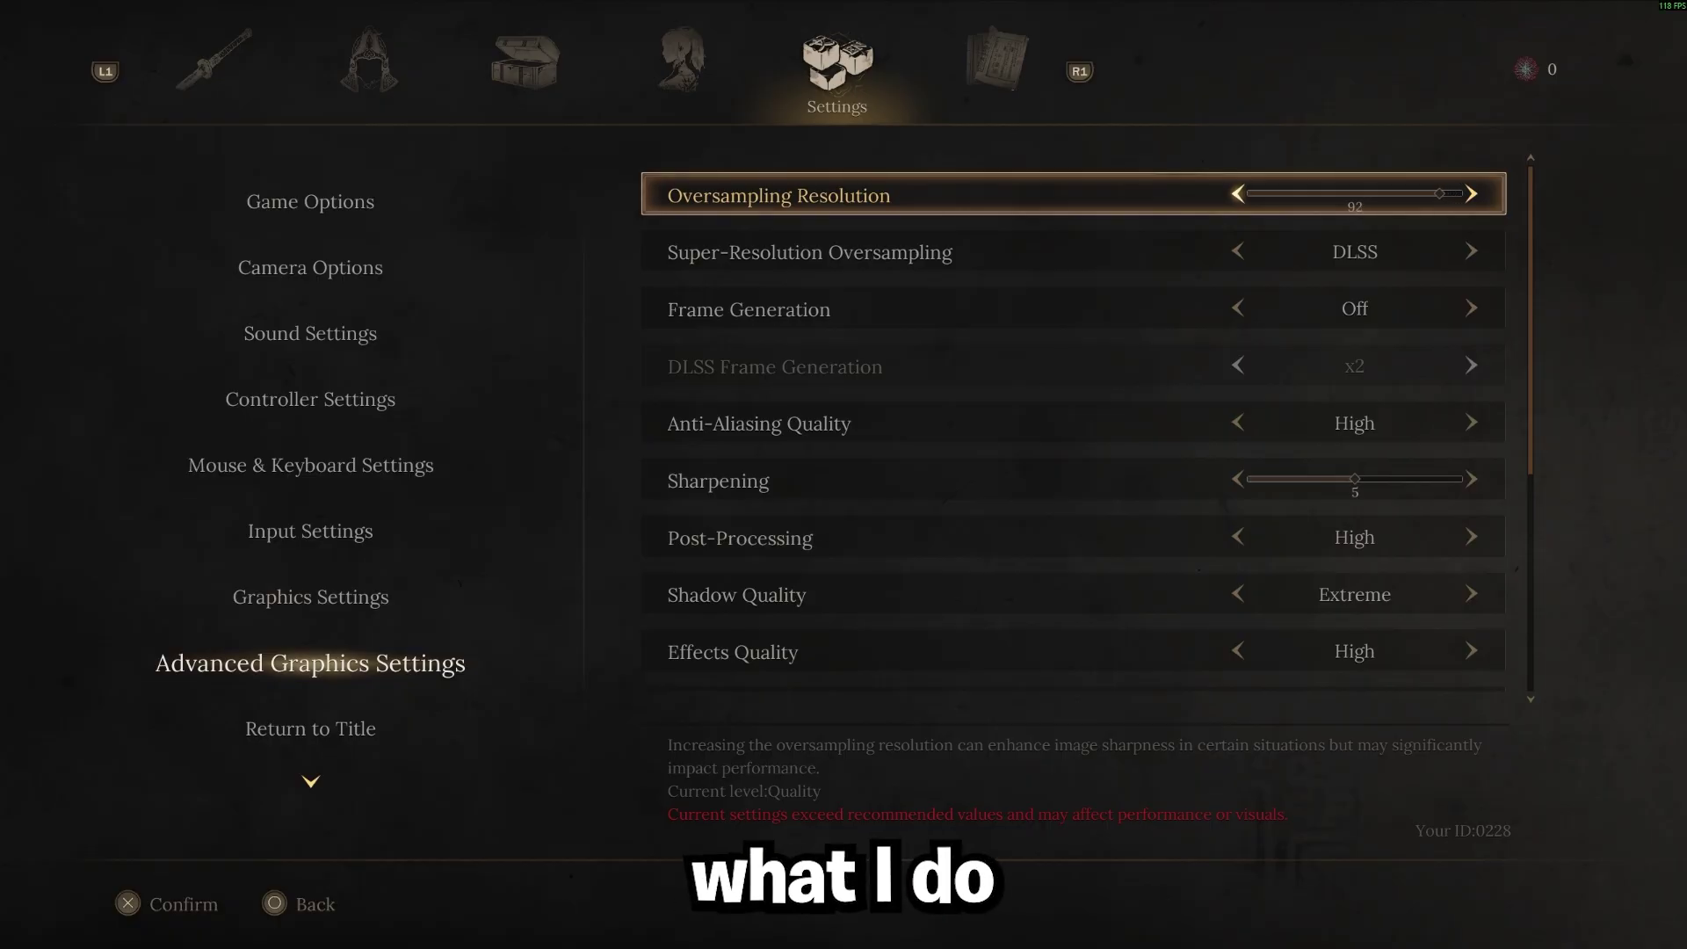
key(Left)
key(Left)
key(Left)
key(Left)
key(Left)
key(Left)
key(Left)
key(Left)
key(Left)
key(Left)
key(Left)
key(Left)
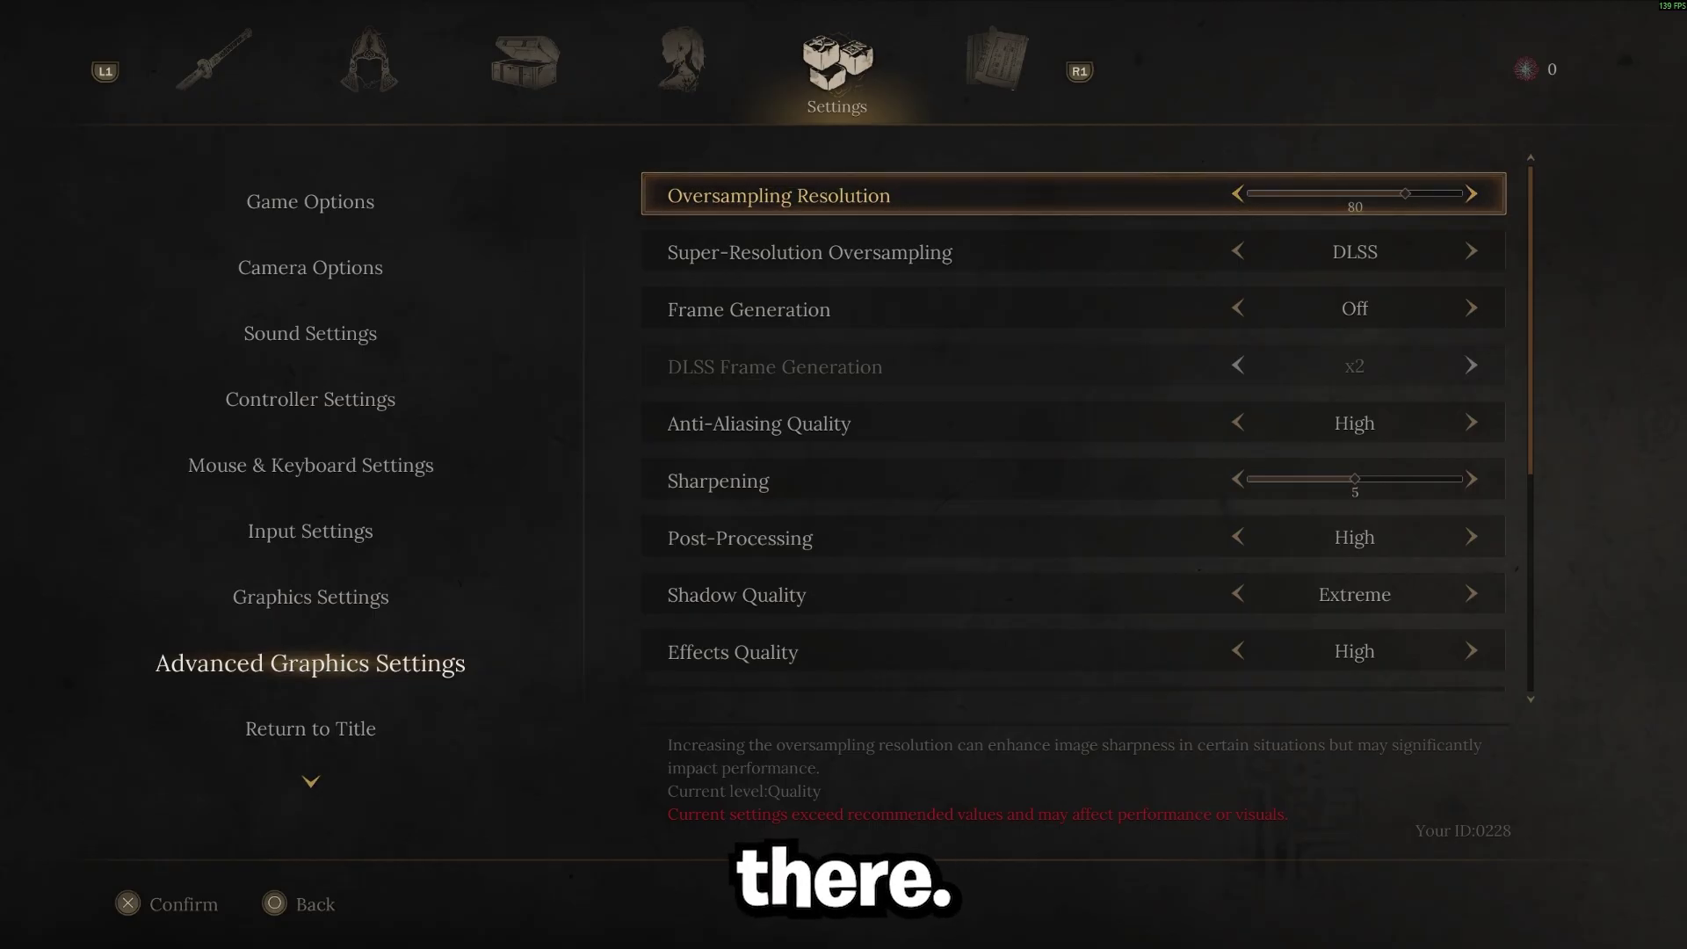
Set Anti-Aliasing Quality to Mid.
key(Down)
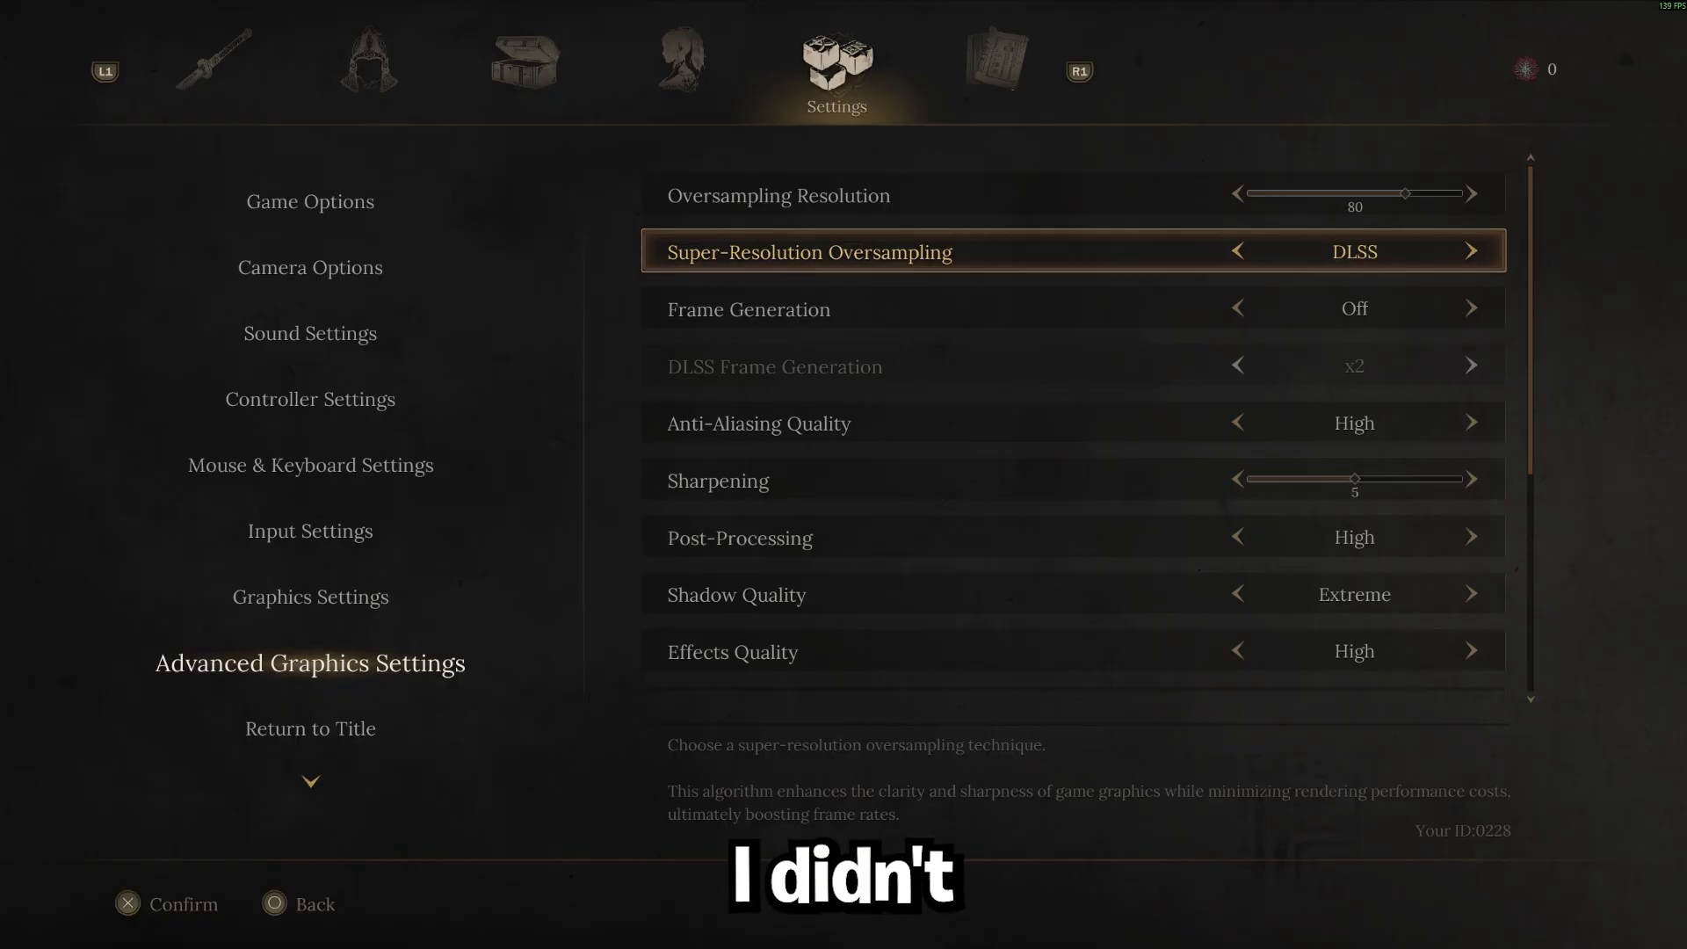
key(Down)
key(Down)
key(Down)
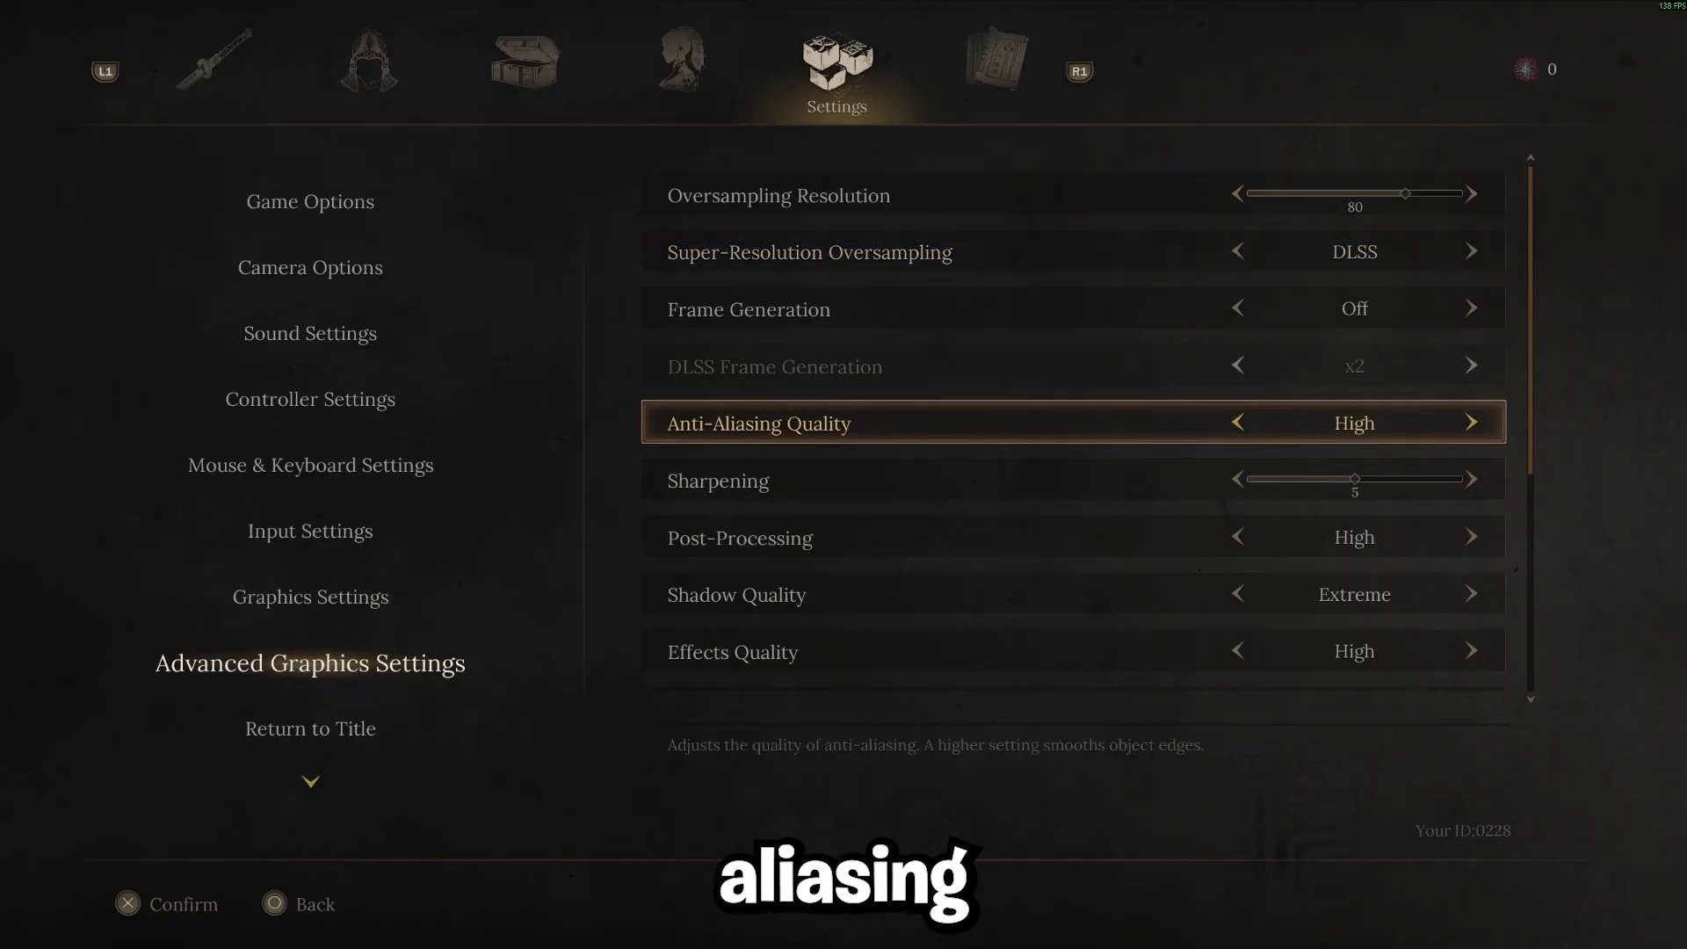
key(Left)
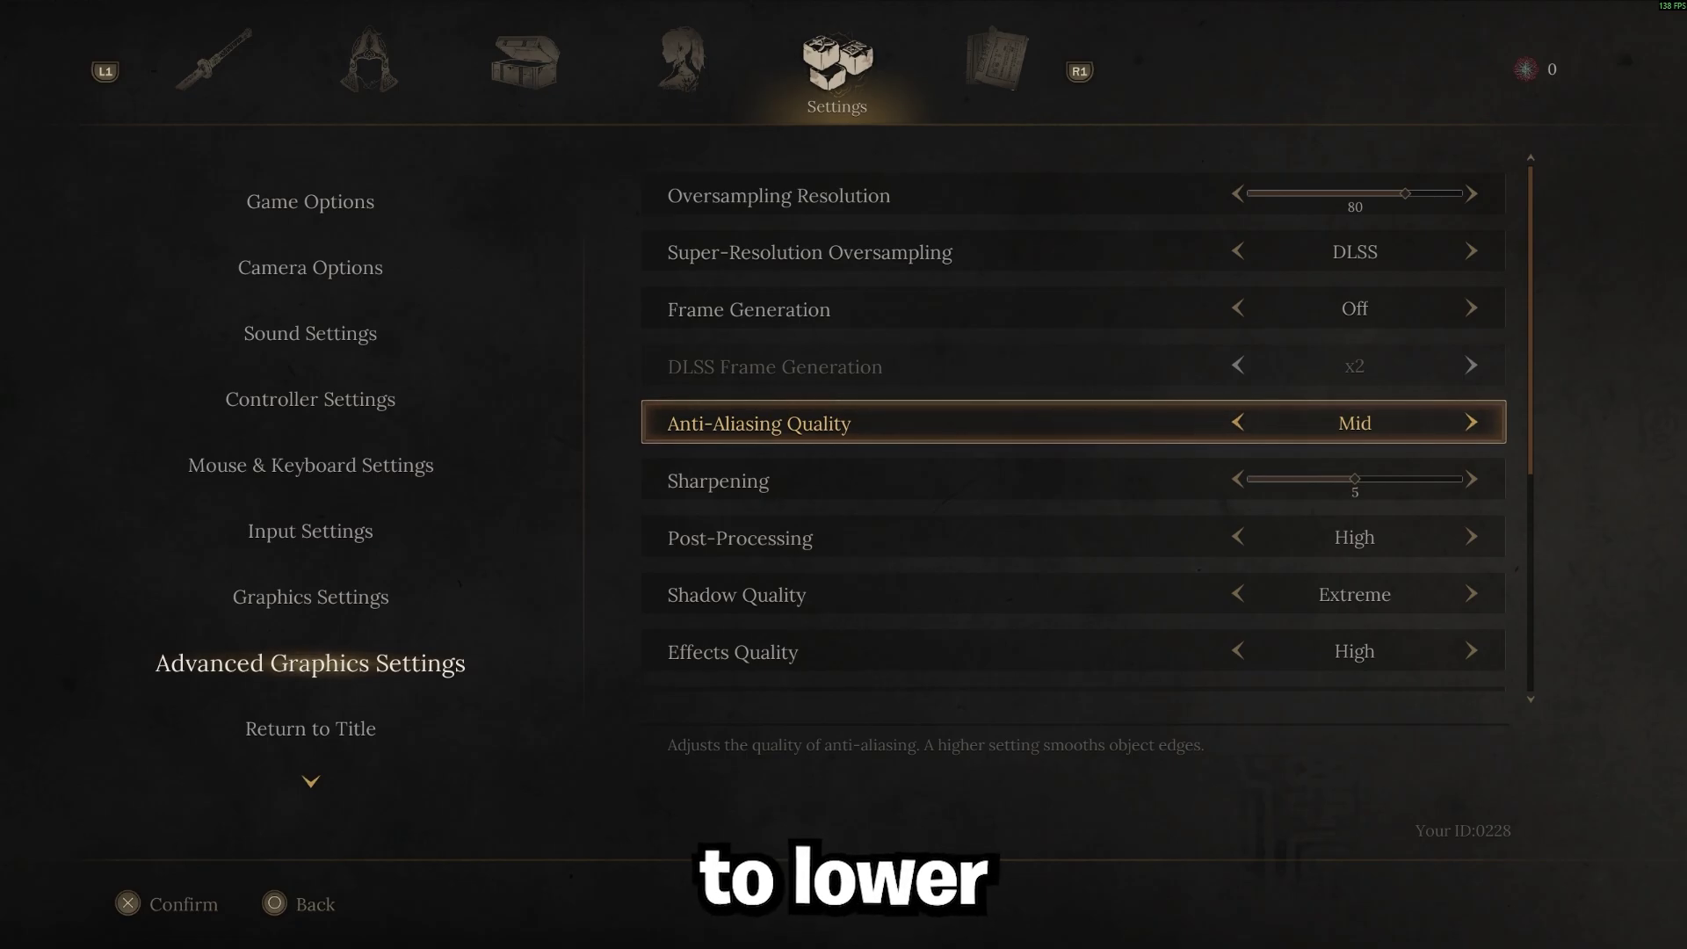
Reduce both Post-Processing and Shadow Quality to Low.
click(1072, 479)
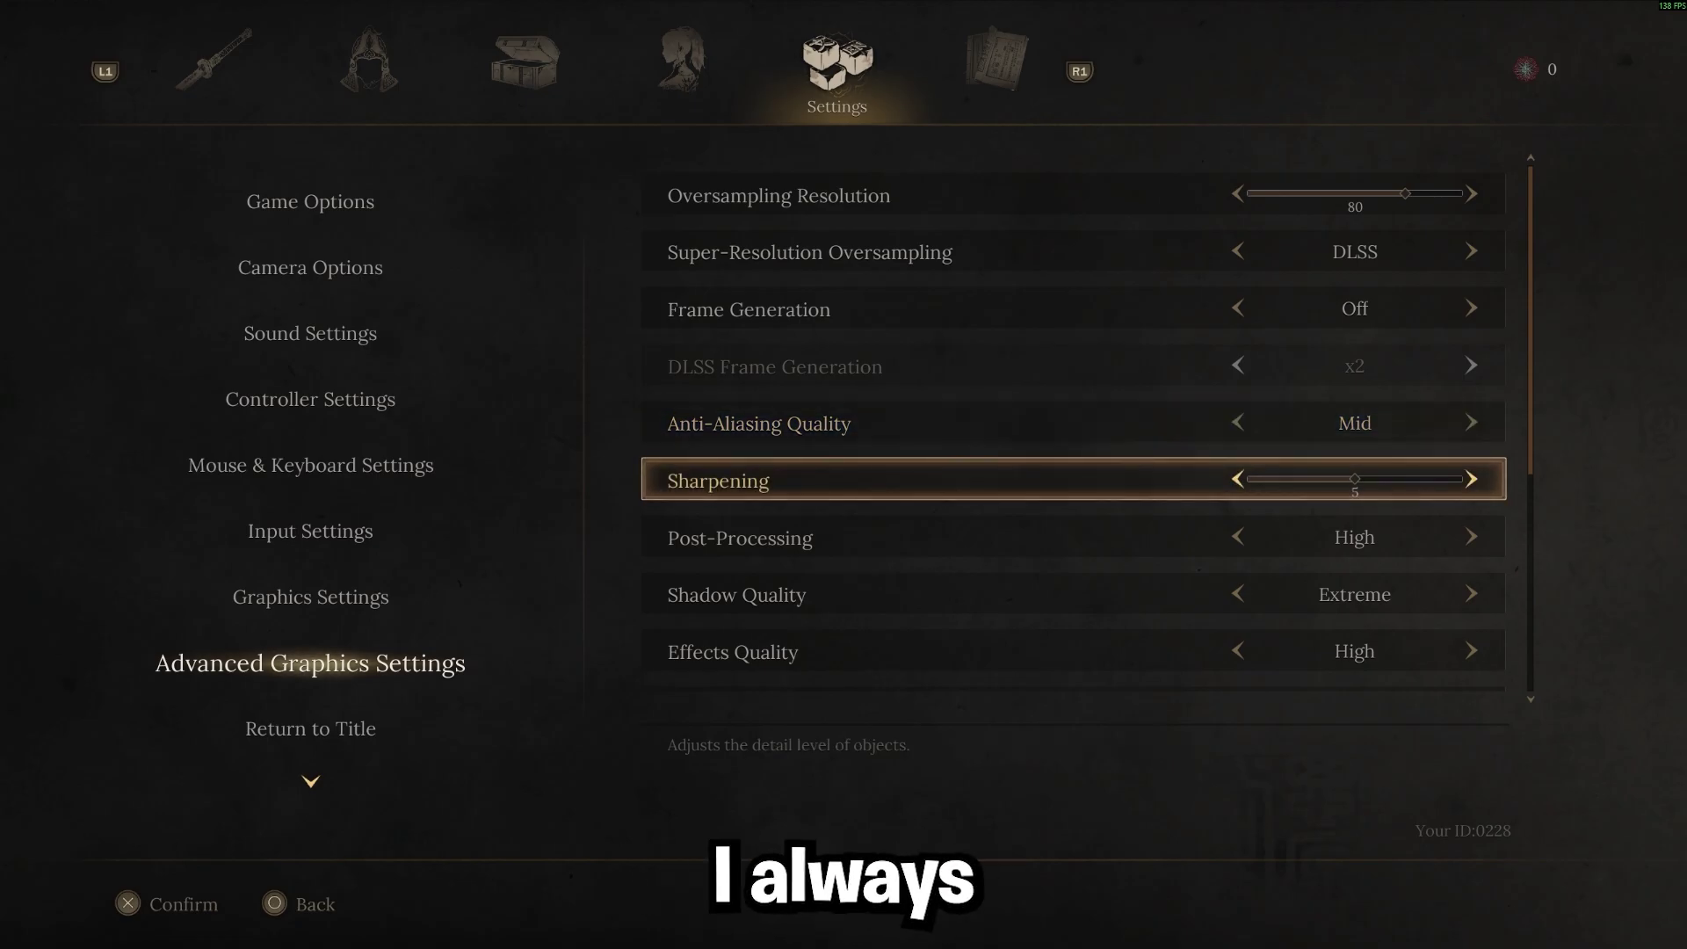
key(Down)
key(Left)
key(Left)
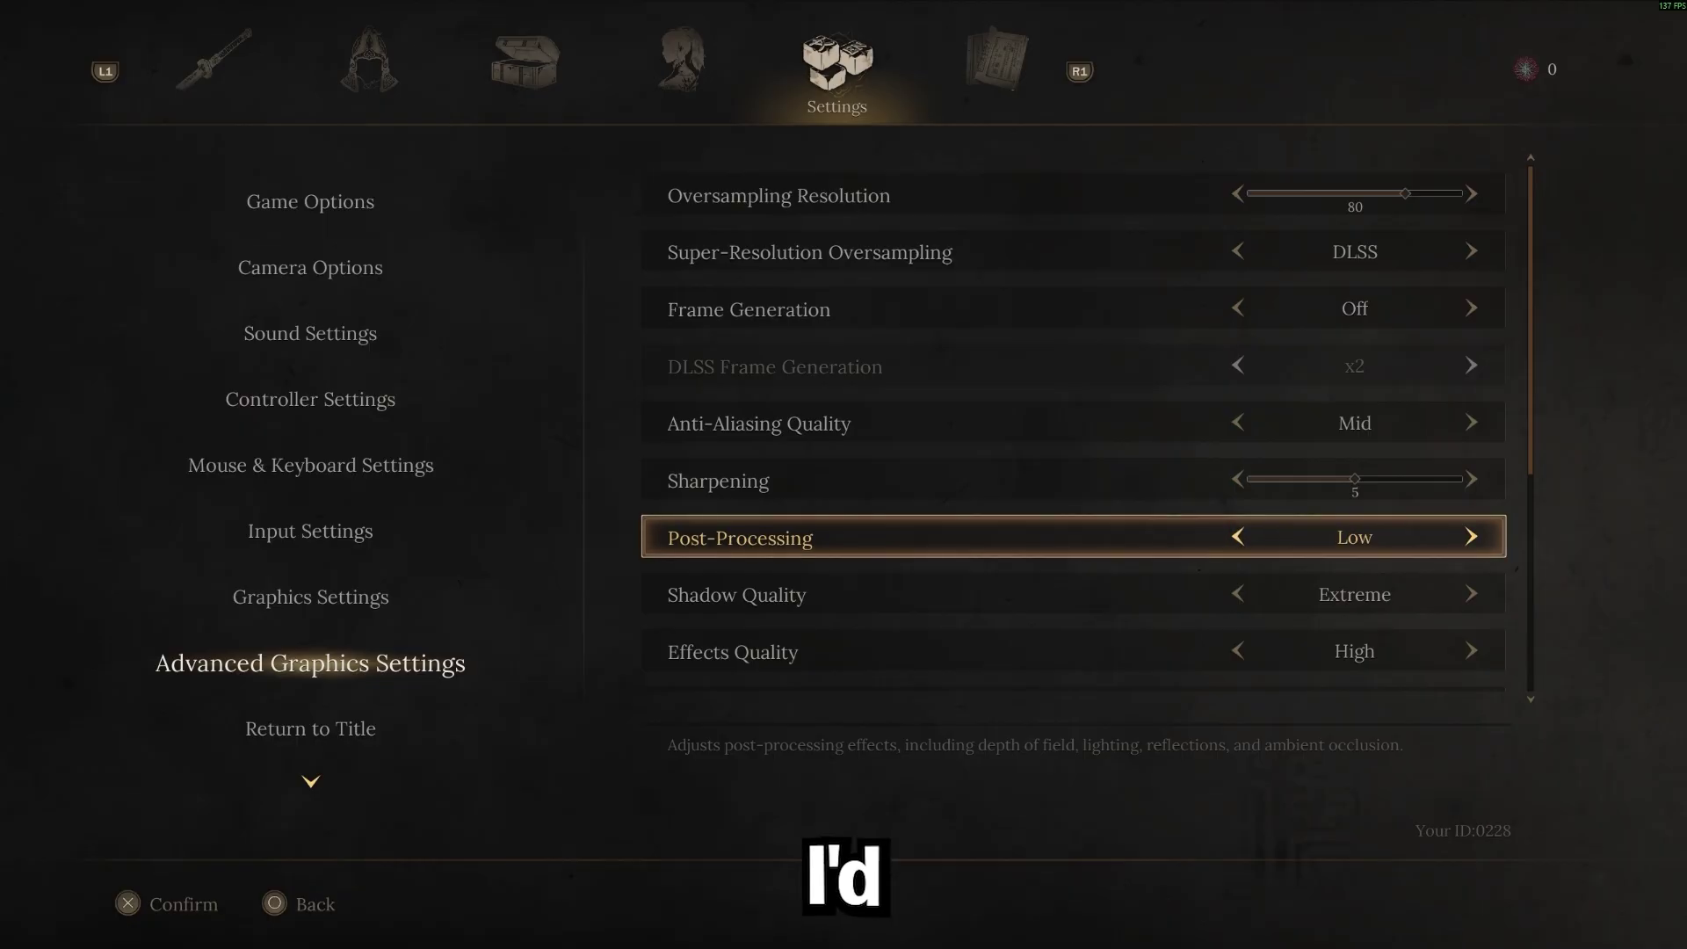
key(Down)
key(Left)
key(Left)
key(Left)
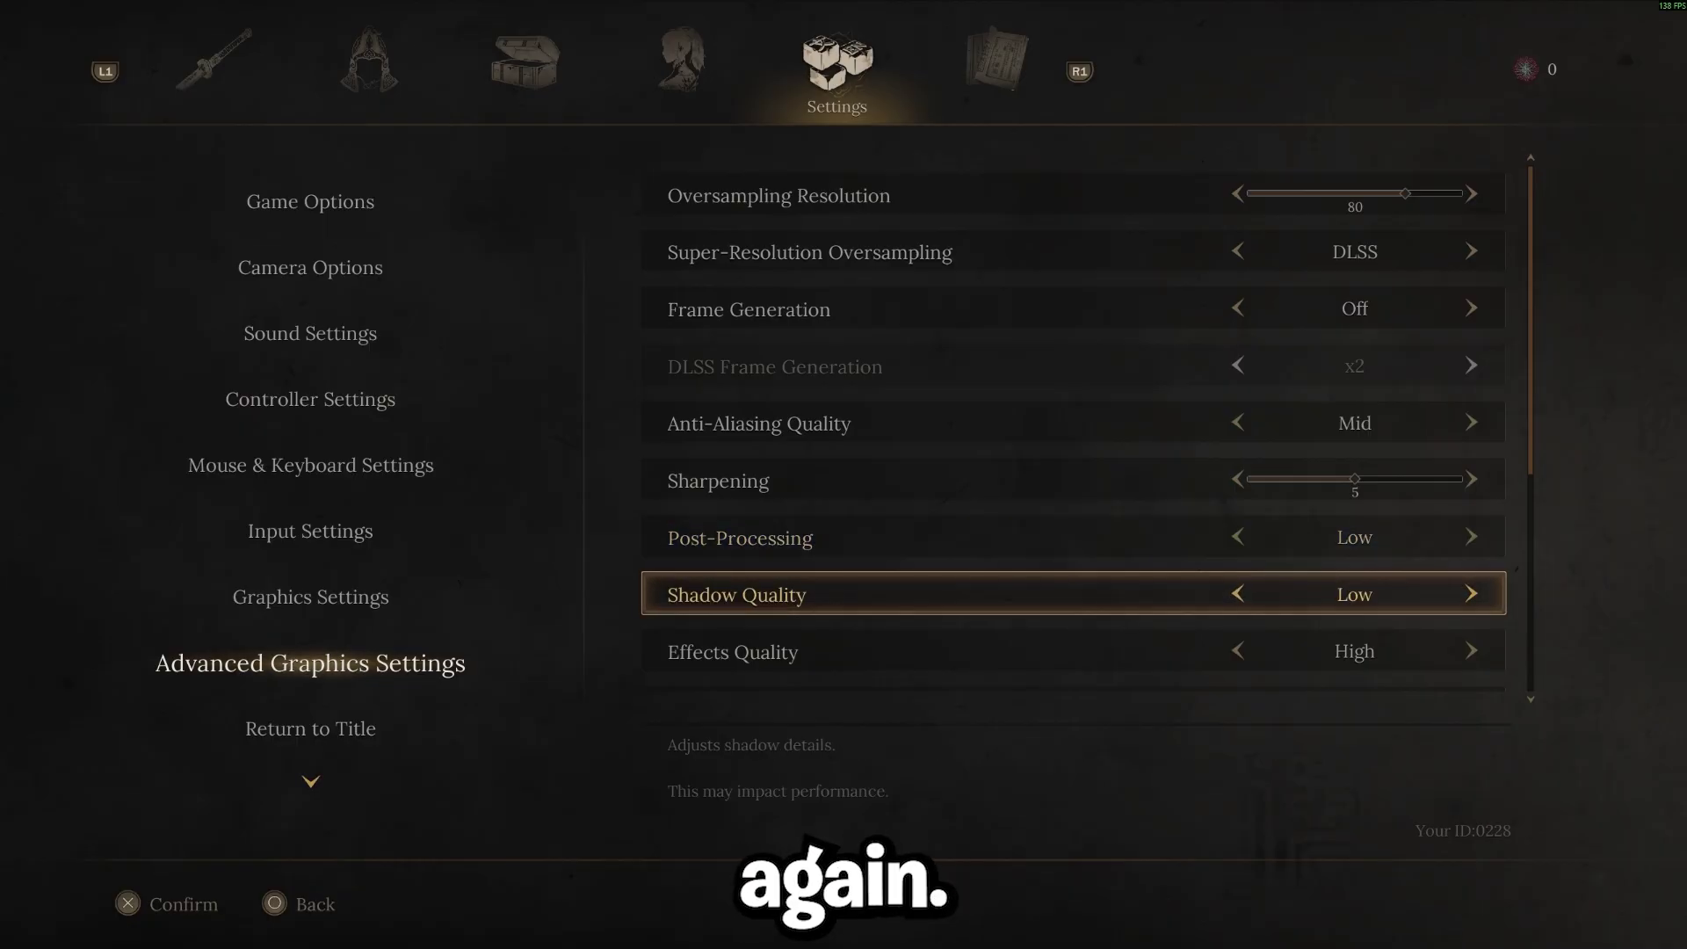
Set Effects Quality, Viewing Distance and Texture Quality to Mid.
key(Down)
key(Down)
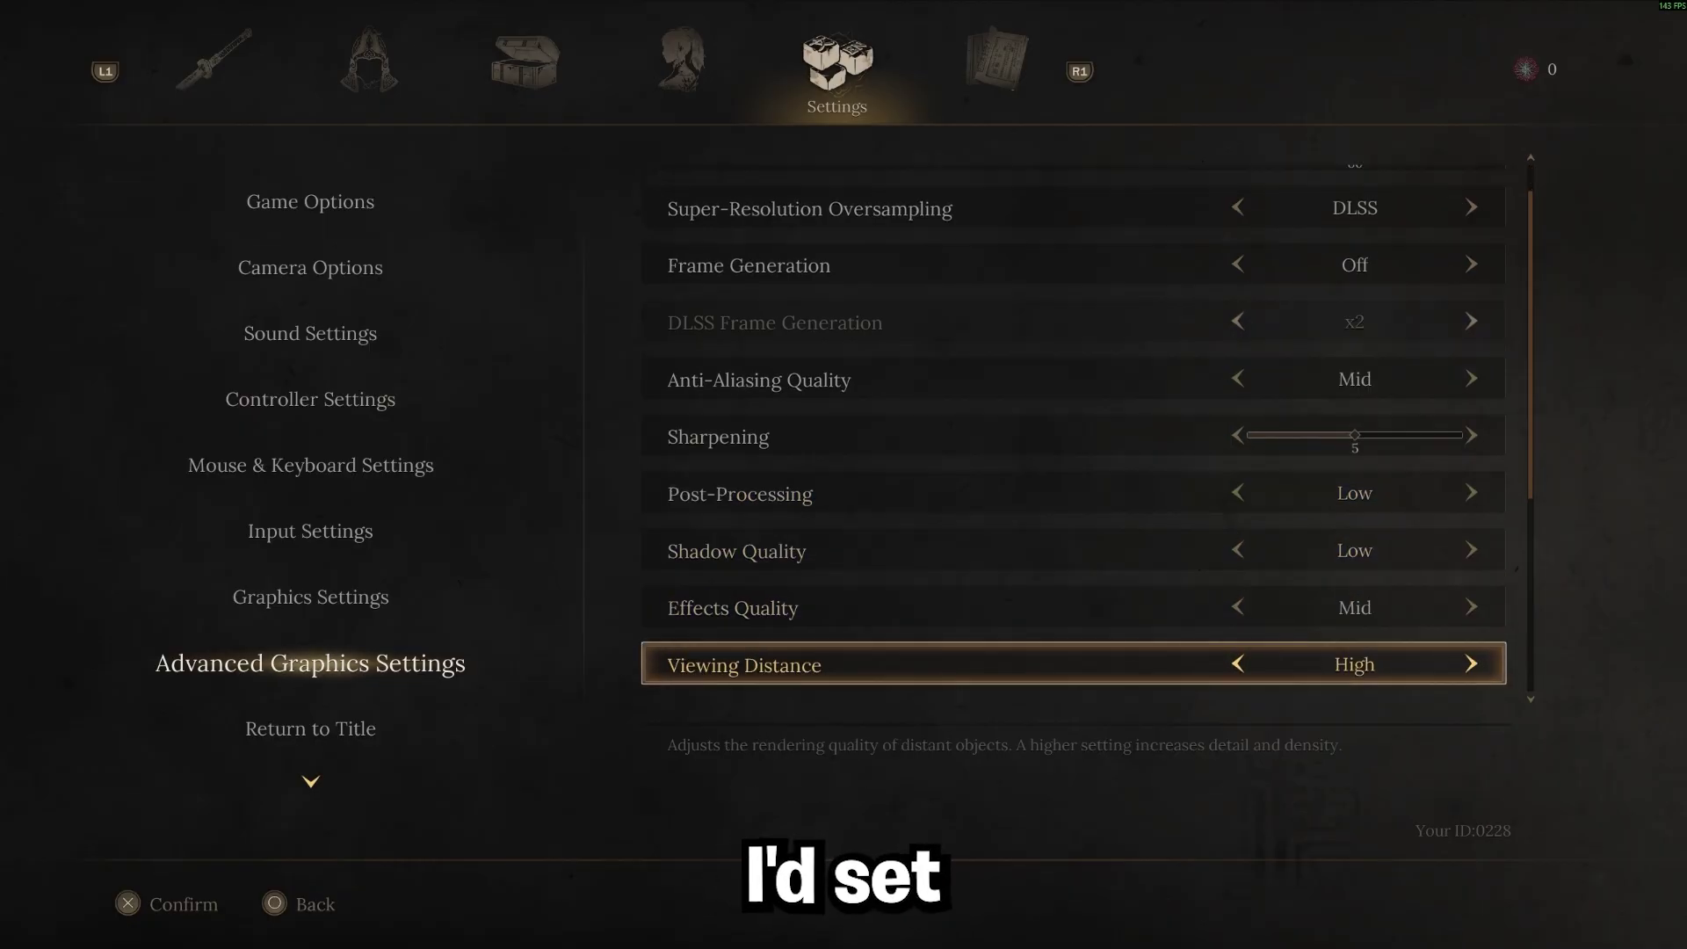
key(Down)
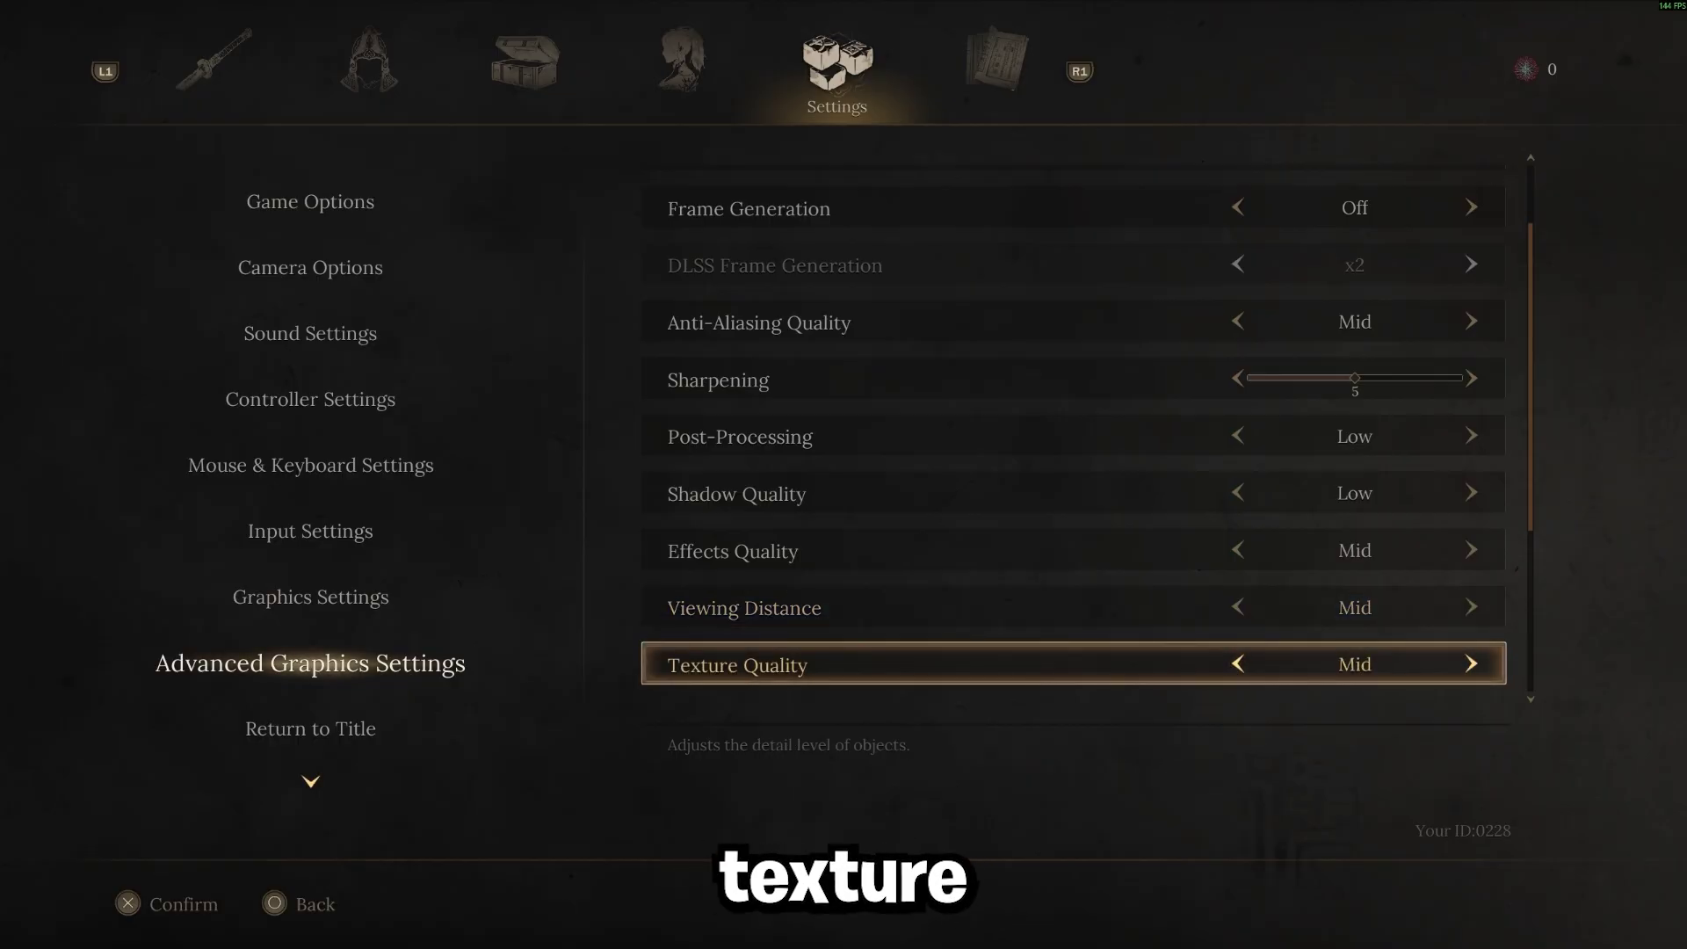
Set both Vegetation Quality and Volumetric Fog to Low.
key(Down)
key(Left)
key(Left)
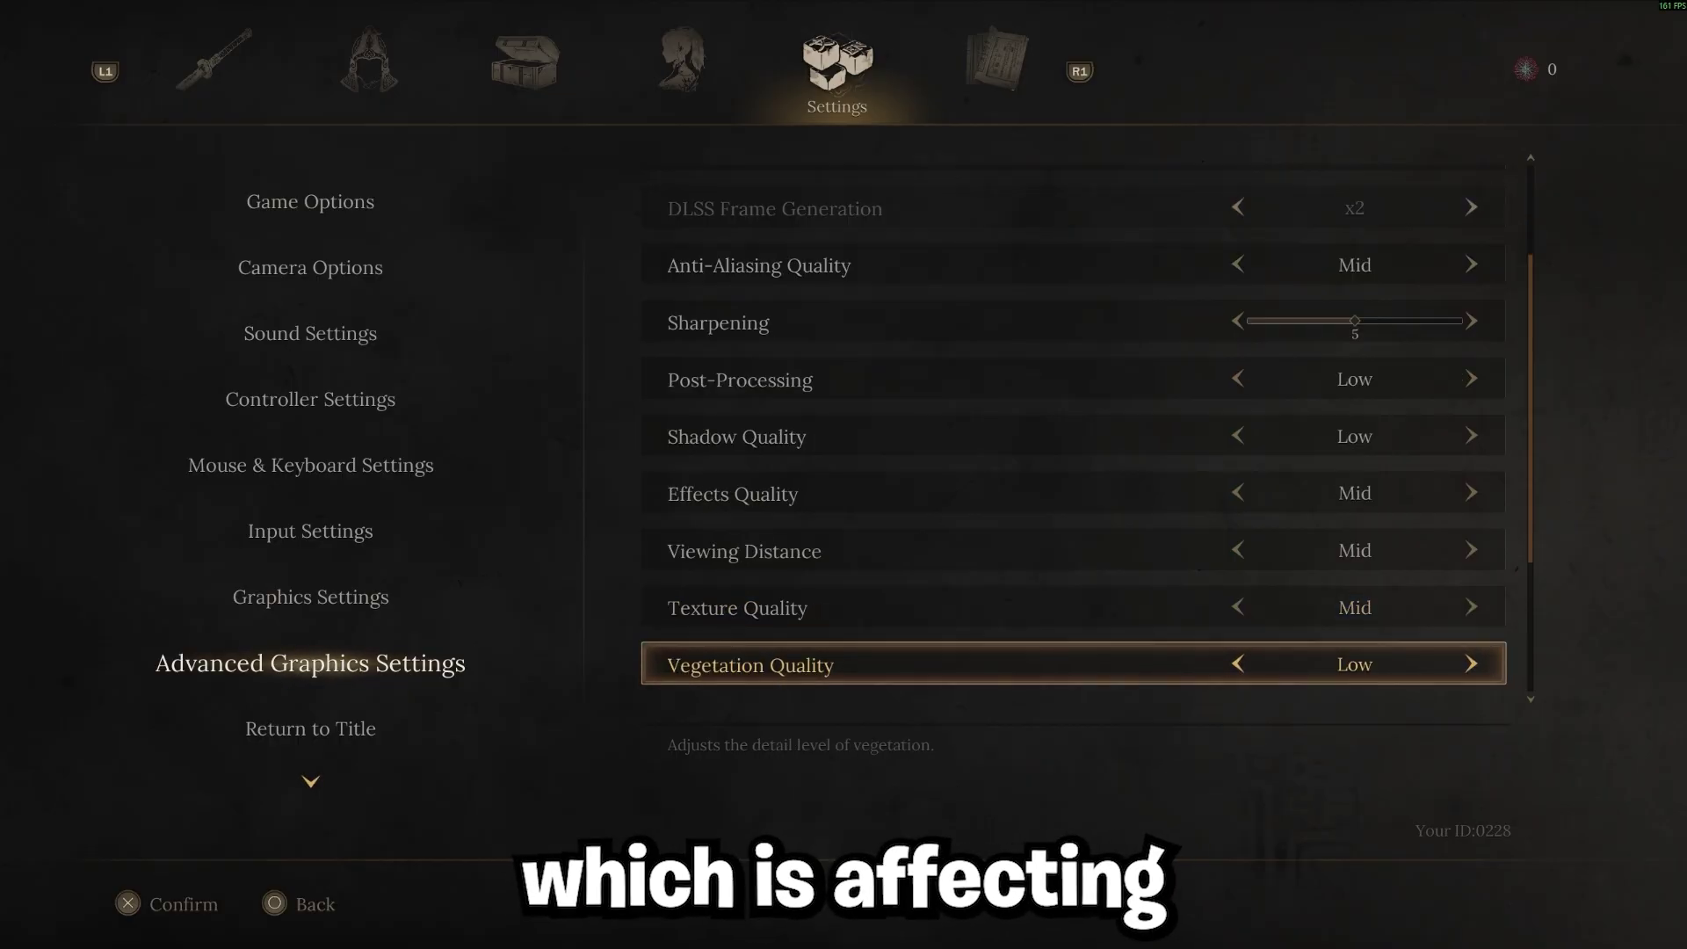
key(Down)
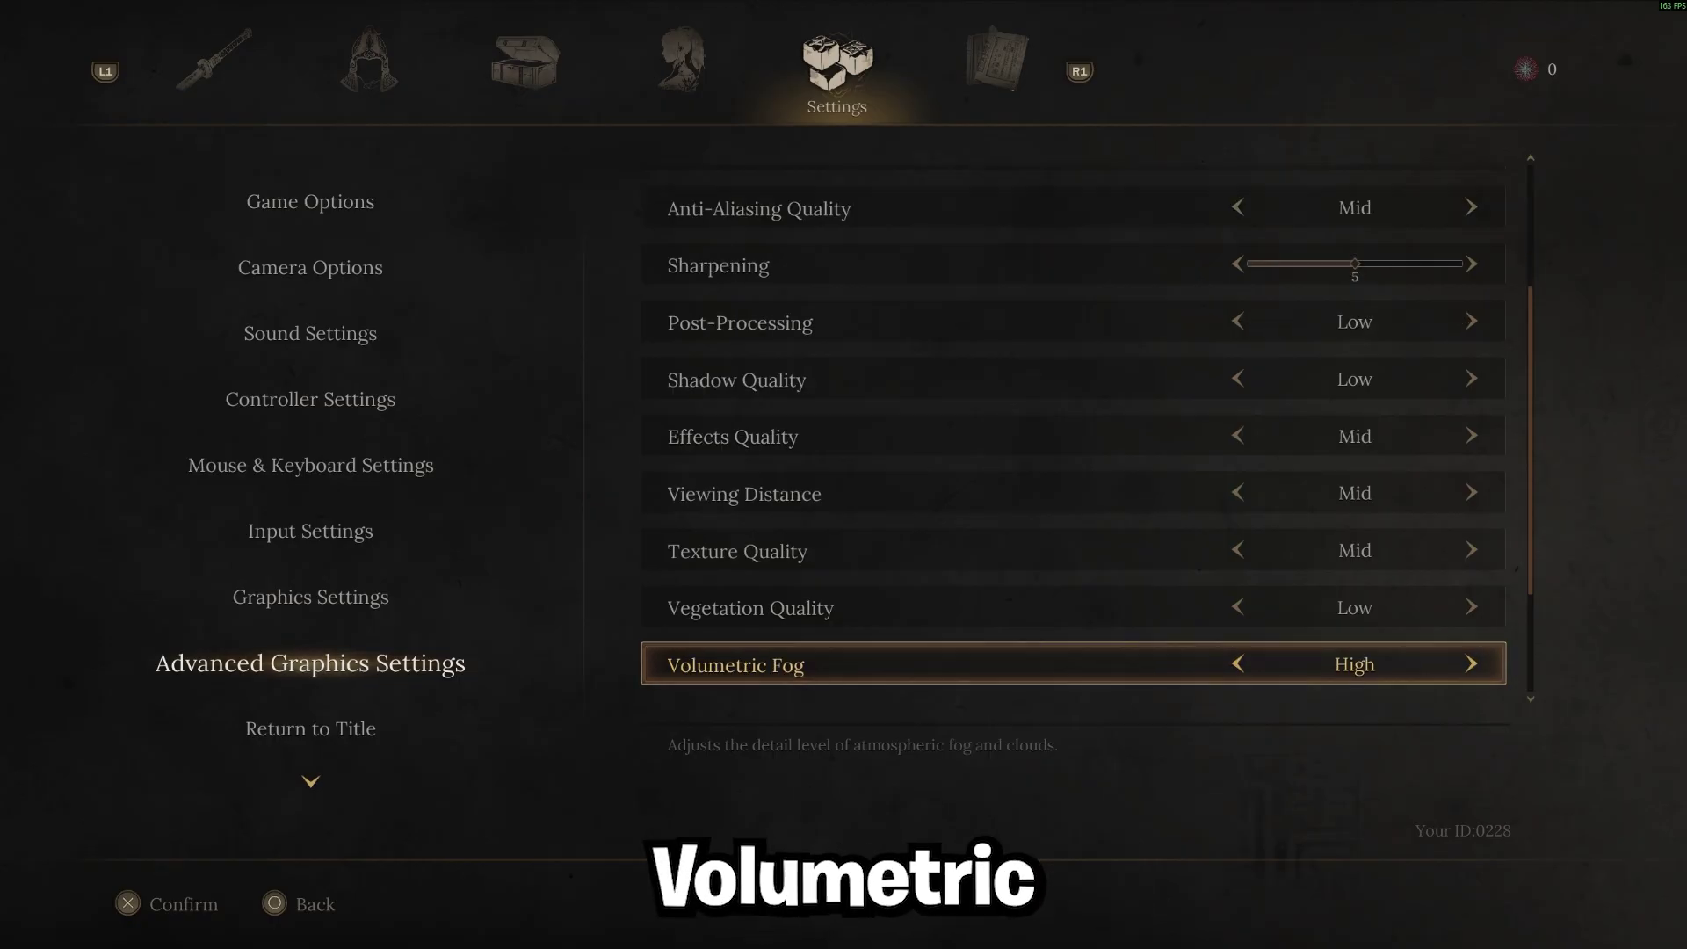
key(Down)
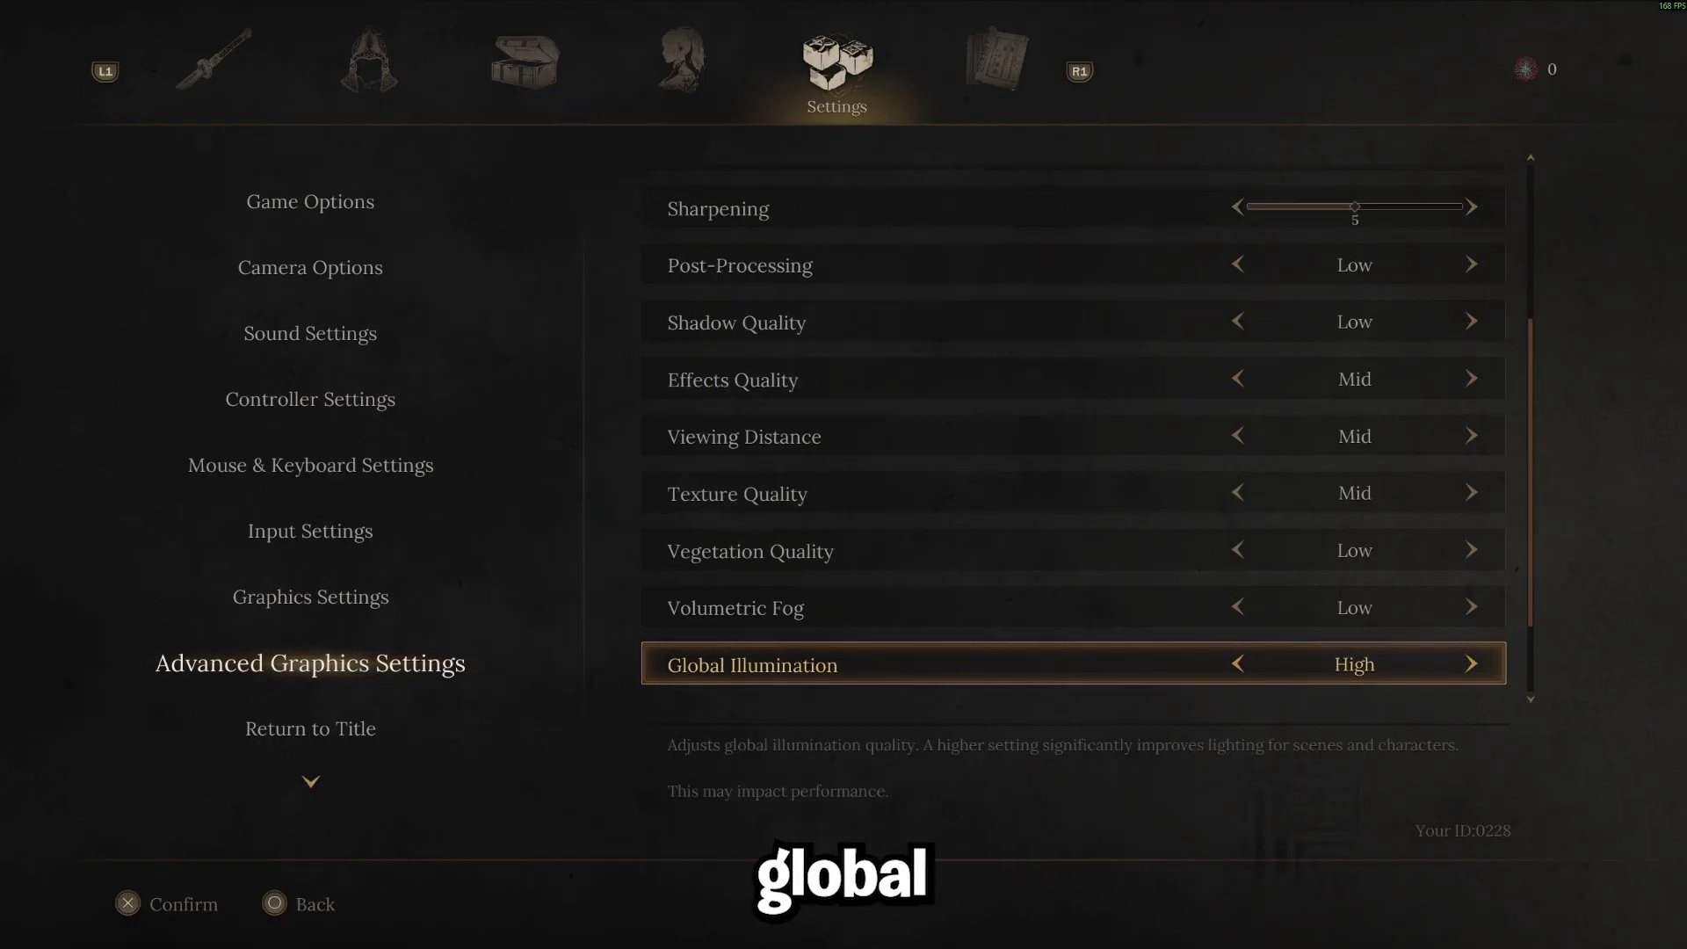
Set Global Illumination to Mid, and both Ambient Occlusion and Reflection Quality to Low.
key(Down)
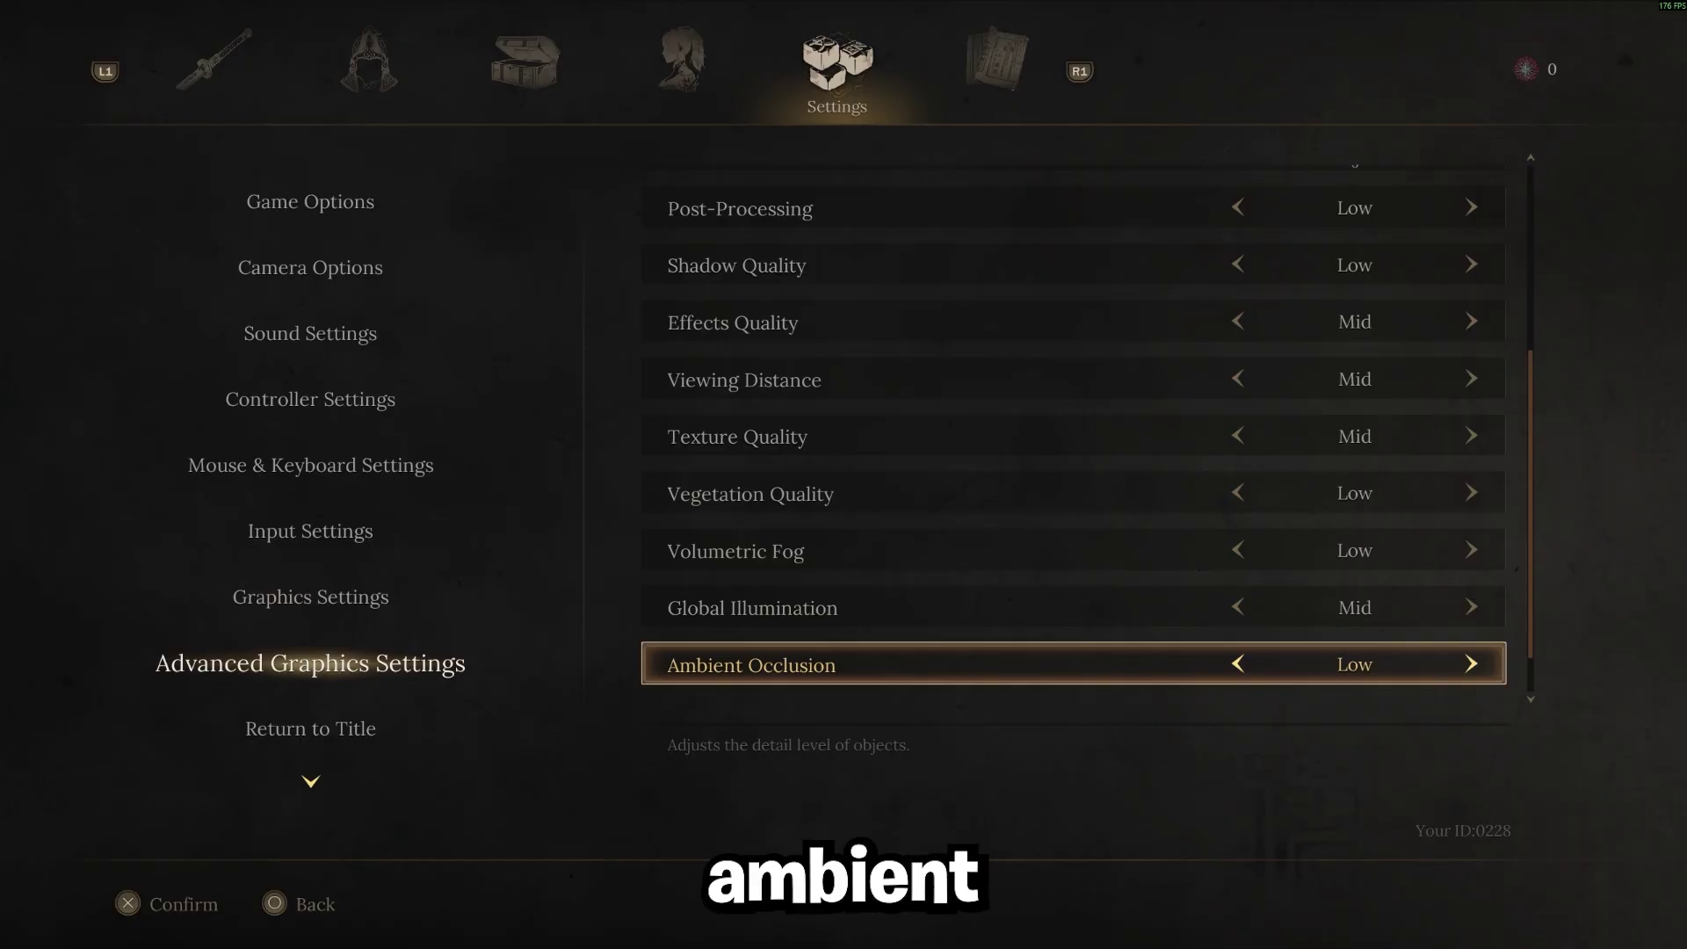
key(Down)
key(Left)
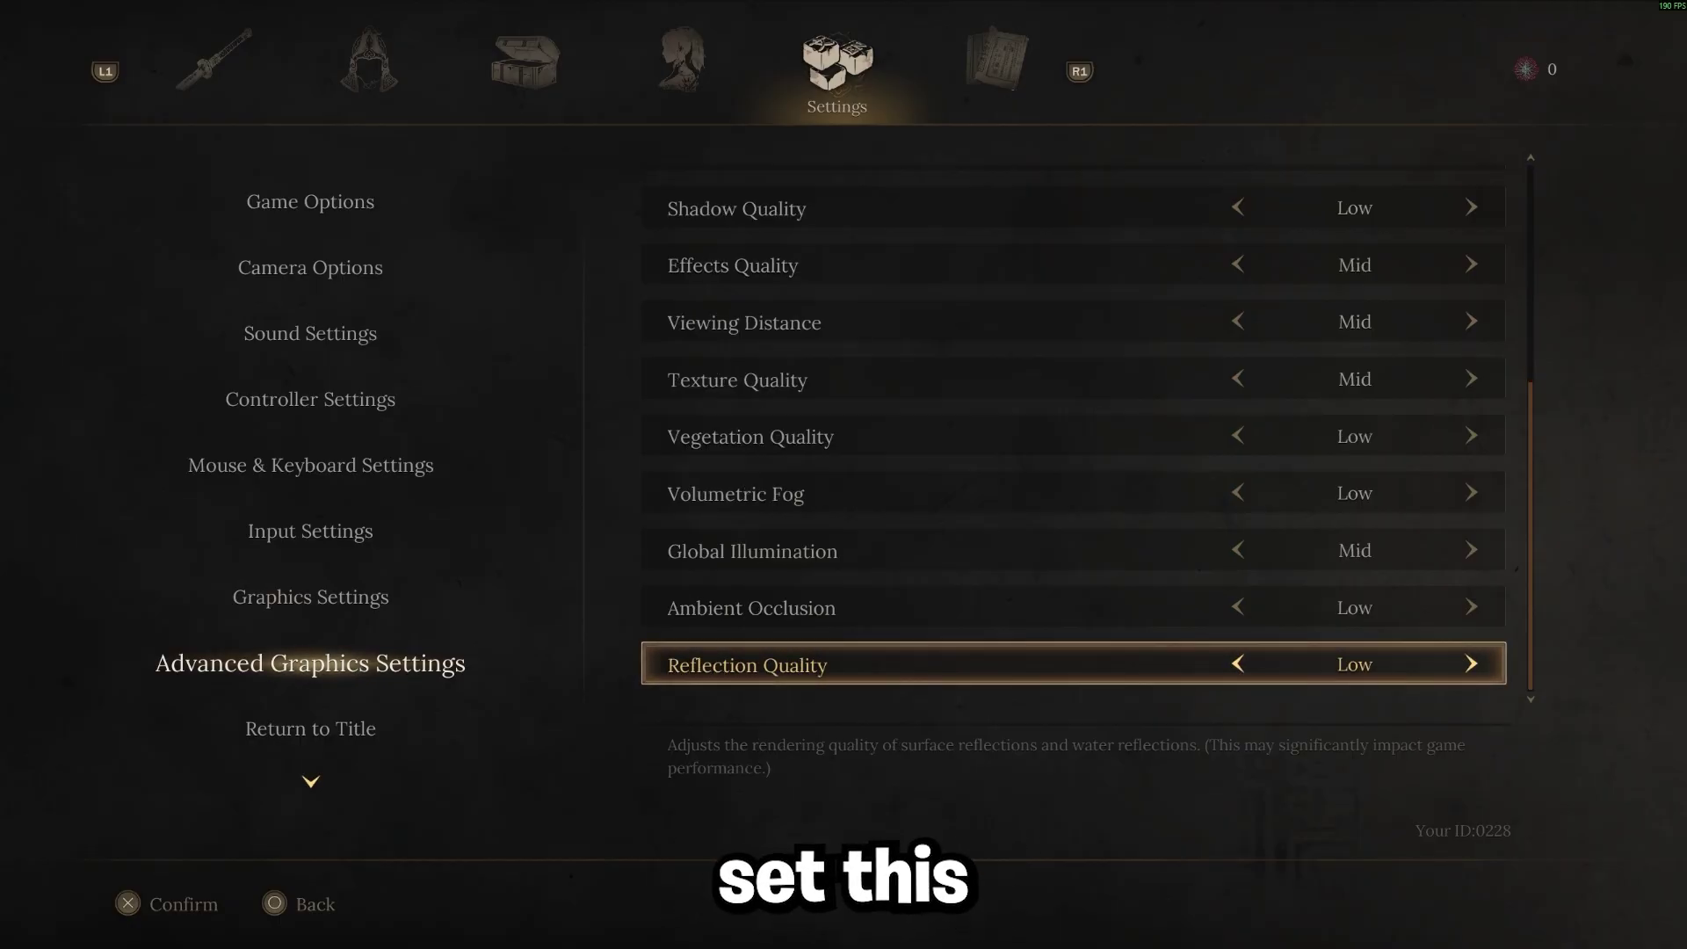
key(Down)
key(Up)
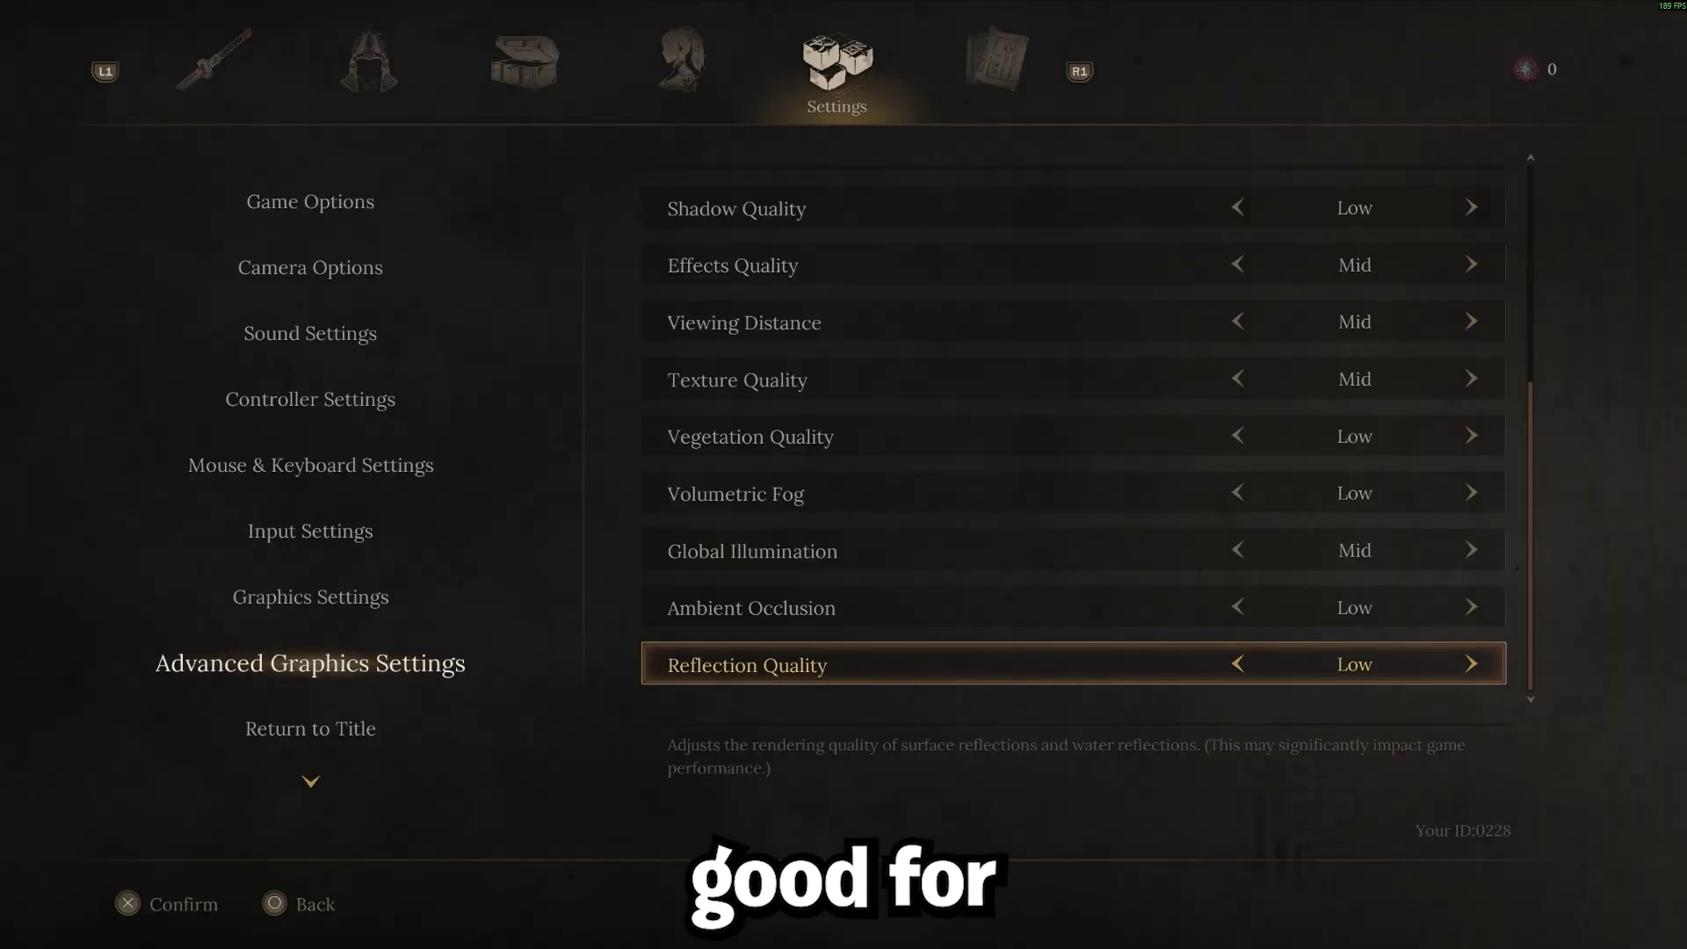
Turn Frame Generation on while DLSS is the super-resolution oversampling technique.
key(Down)
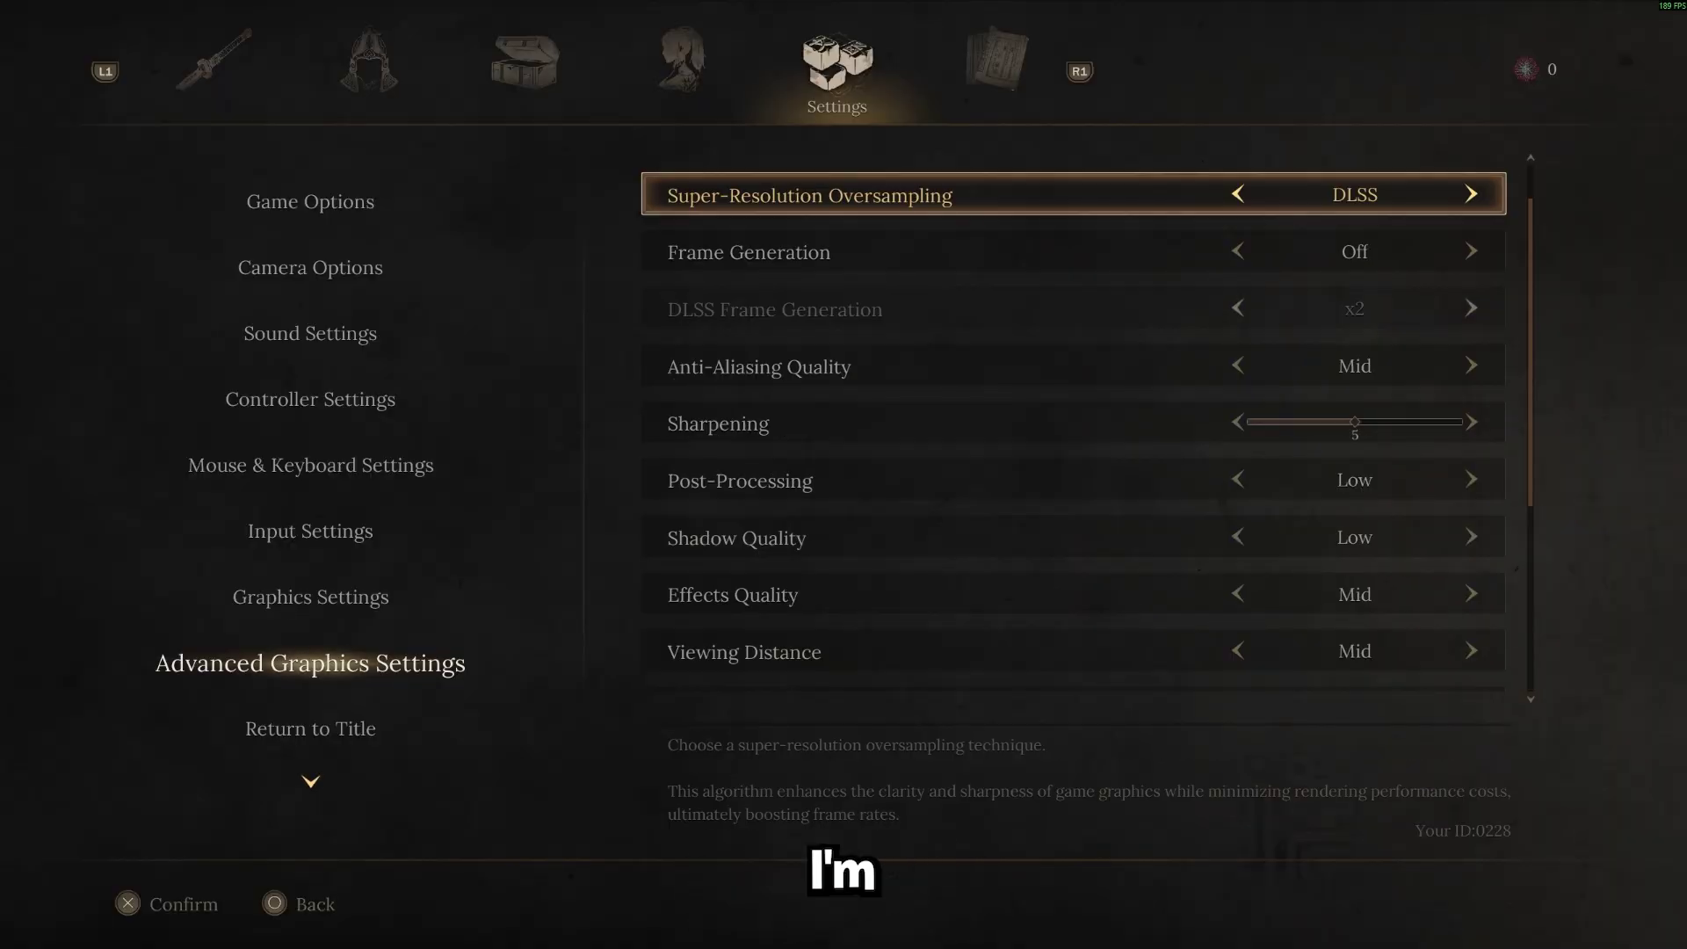
key(Down)
key(Down)
key(Right)
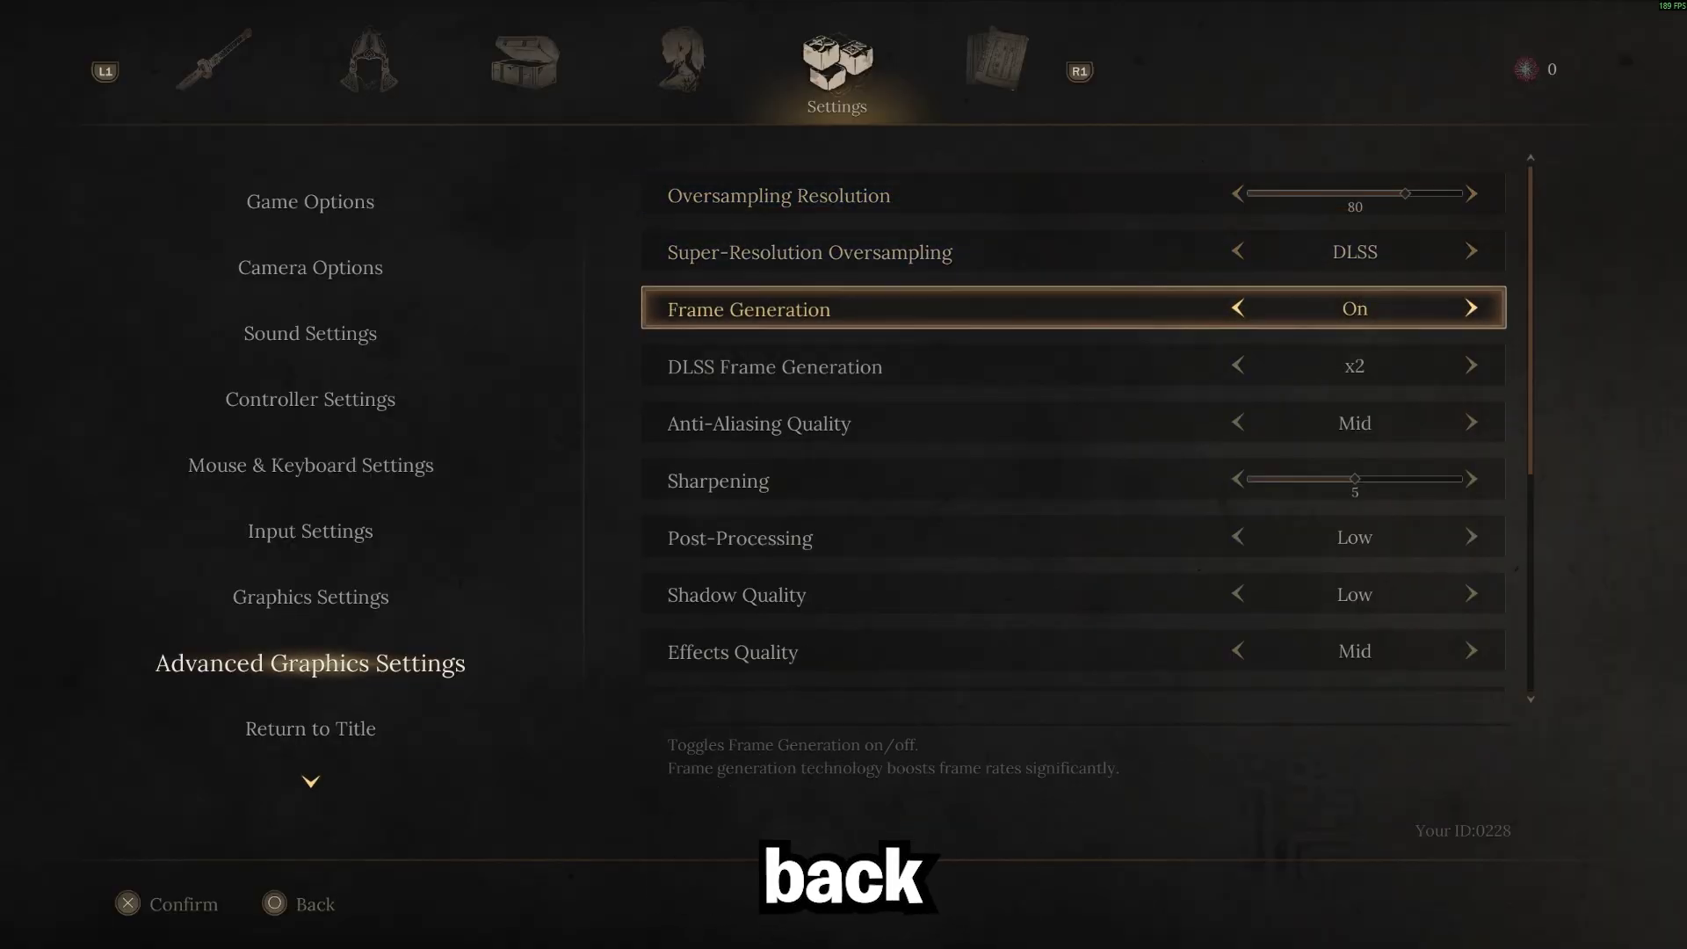
Raise Shadow Quality to Extreme and the Anti-Aliasing, Post-Processing, Effects, Viewing Distance, Texture, Vegetation and Volumetric Fog settings to High.
key(Down)
key(Down)
key(Right)
key(Down)
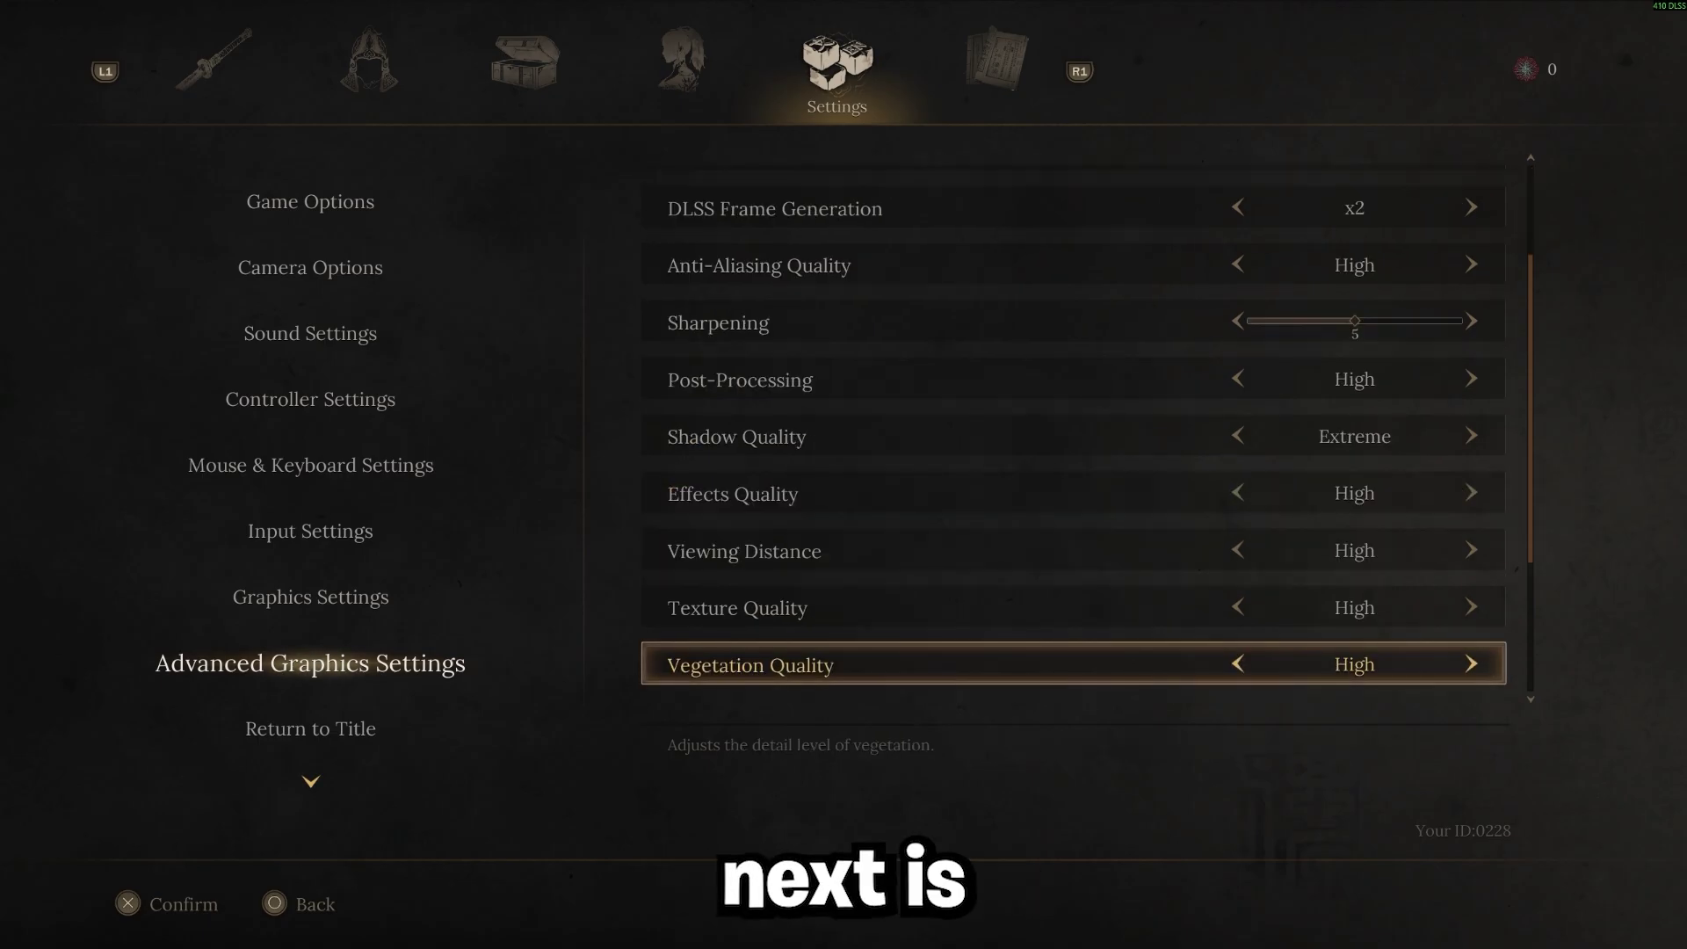
key(Down)
key(Down)
key(Down)
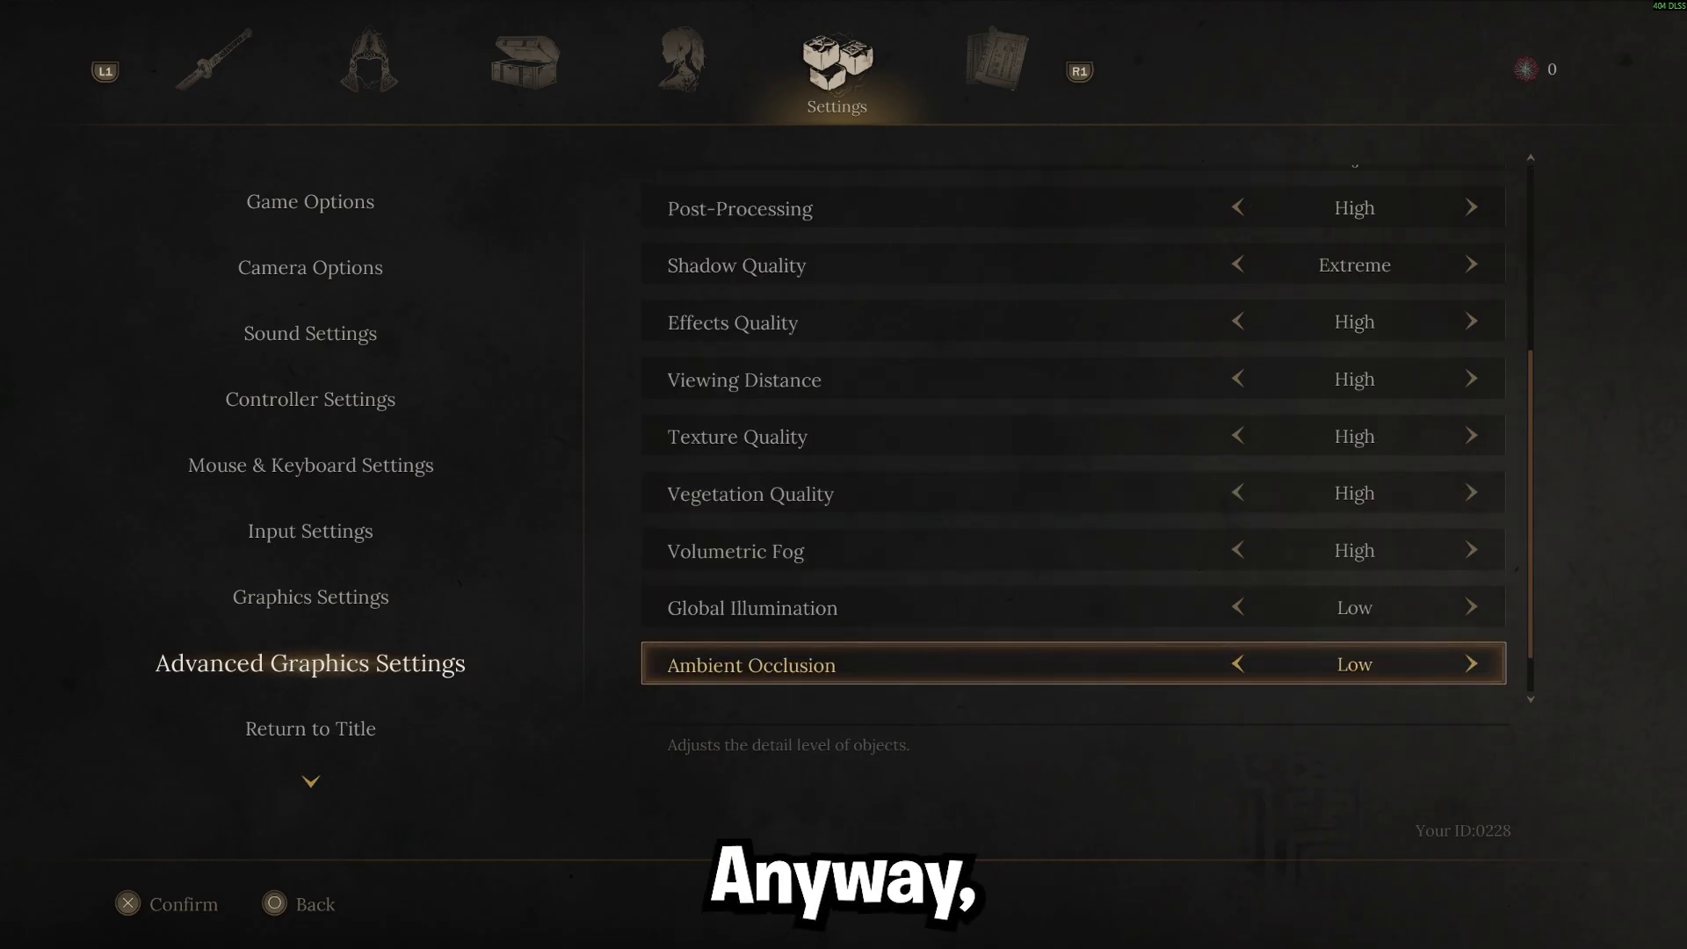
Raise Global Illumination by two levels and set the Oversampling Resolution to 100.
key(Up)
key(Right)
key(Right)
key(Down)
key(Down)
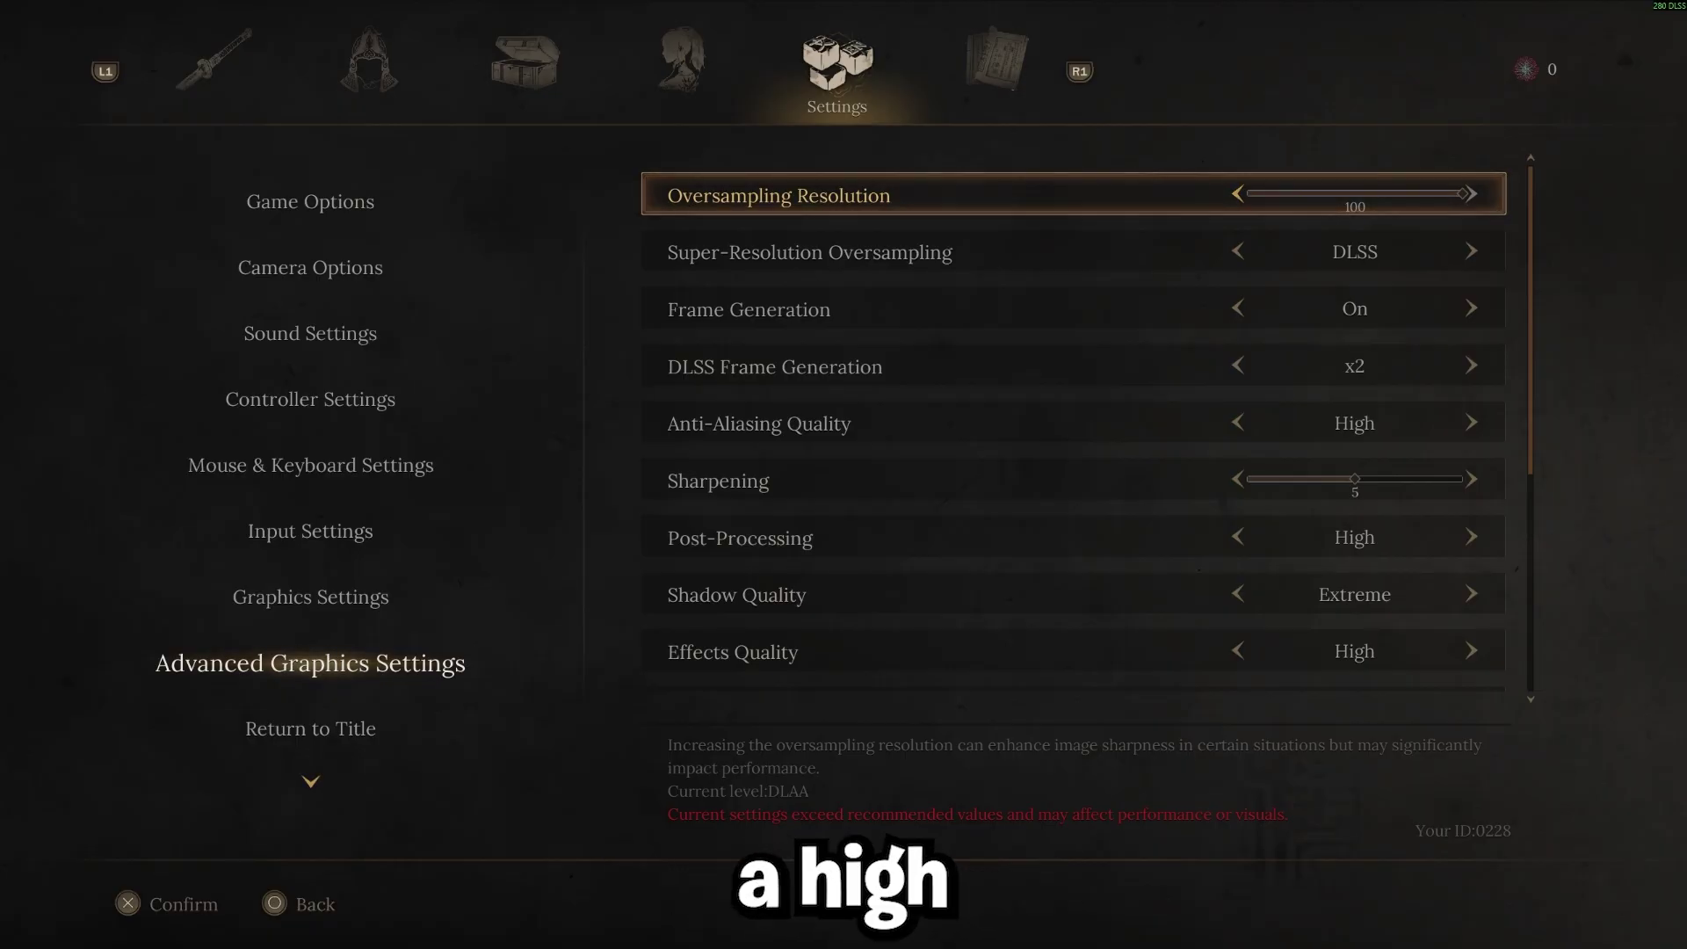
Leave the advanced graphics settings and quit the game, saving progress and returning to the desktop.
key(Escape)
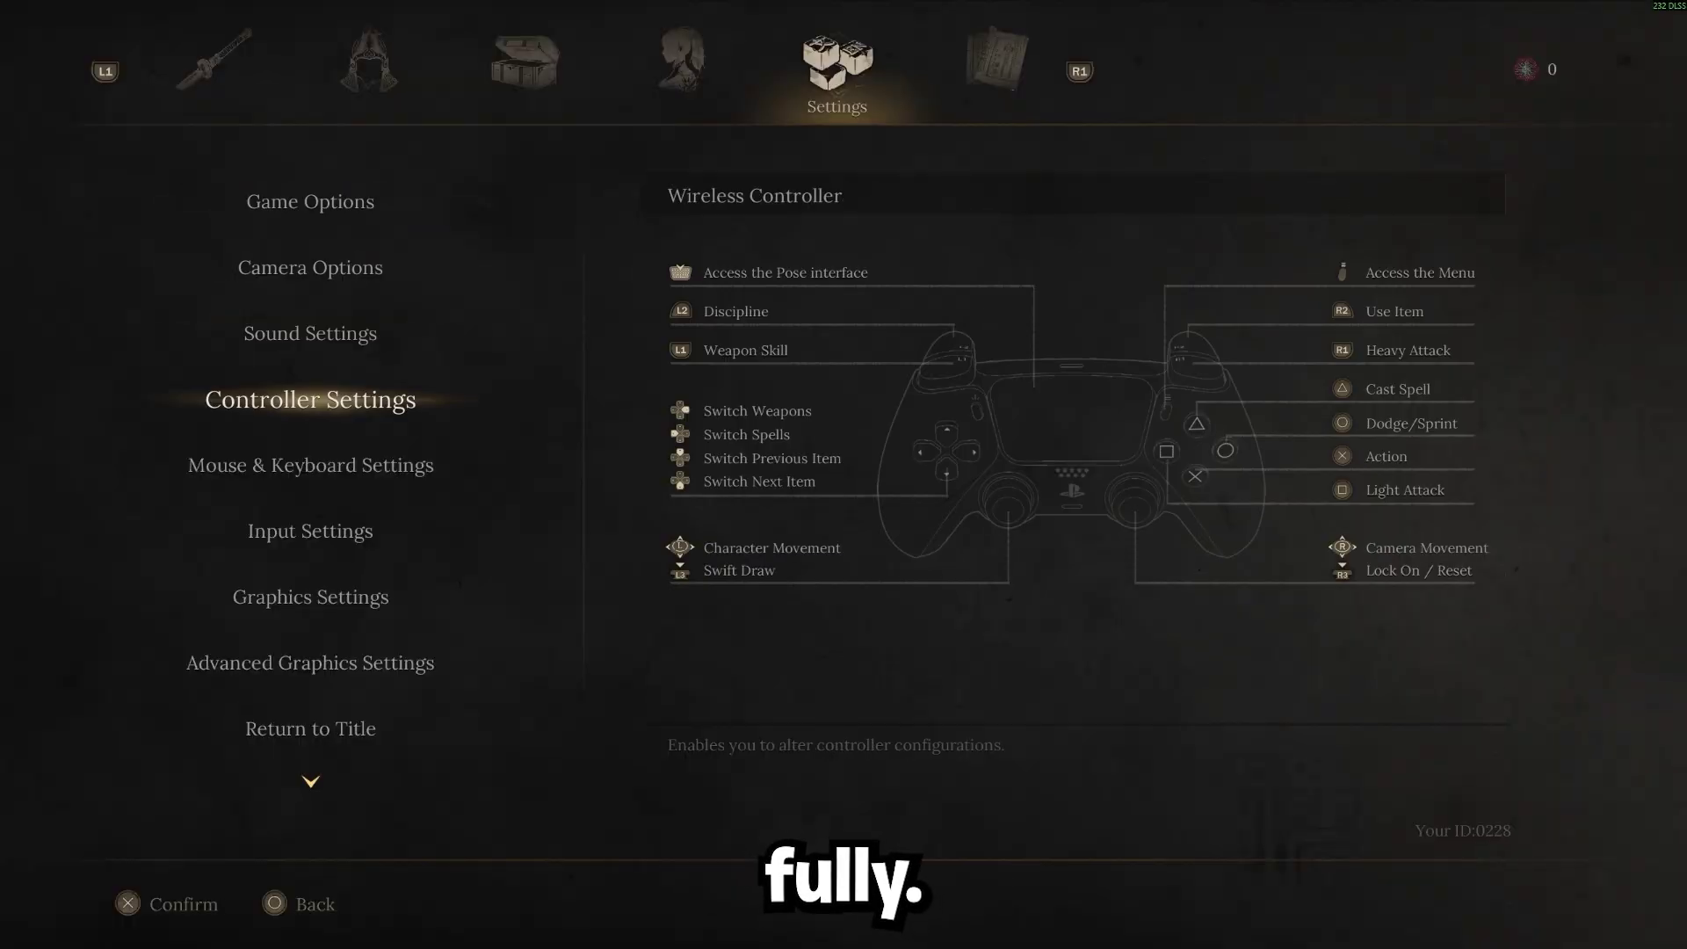
key(Down)
key(Down)
key(Down)
key(Down)
key(Down)
key(Down)
key(Return)
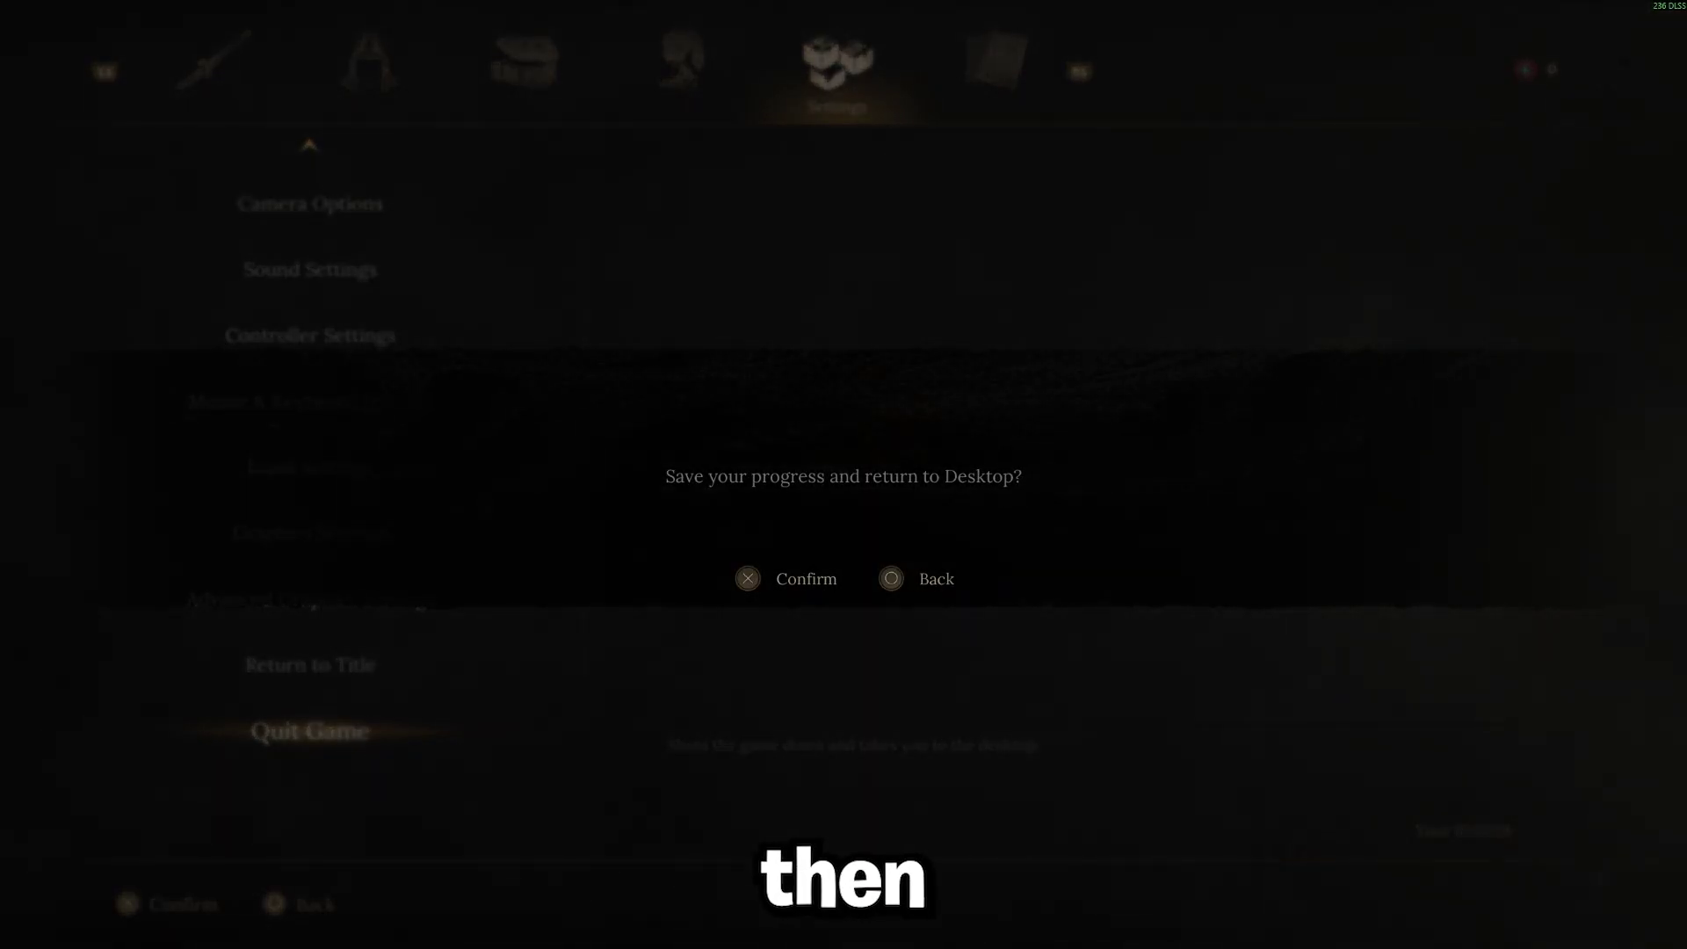
key(Return)
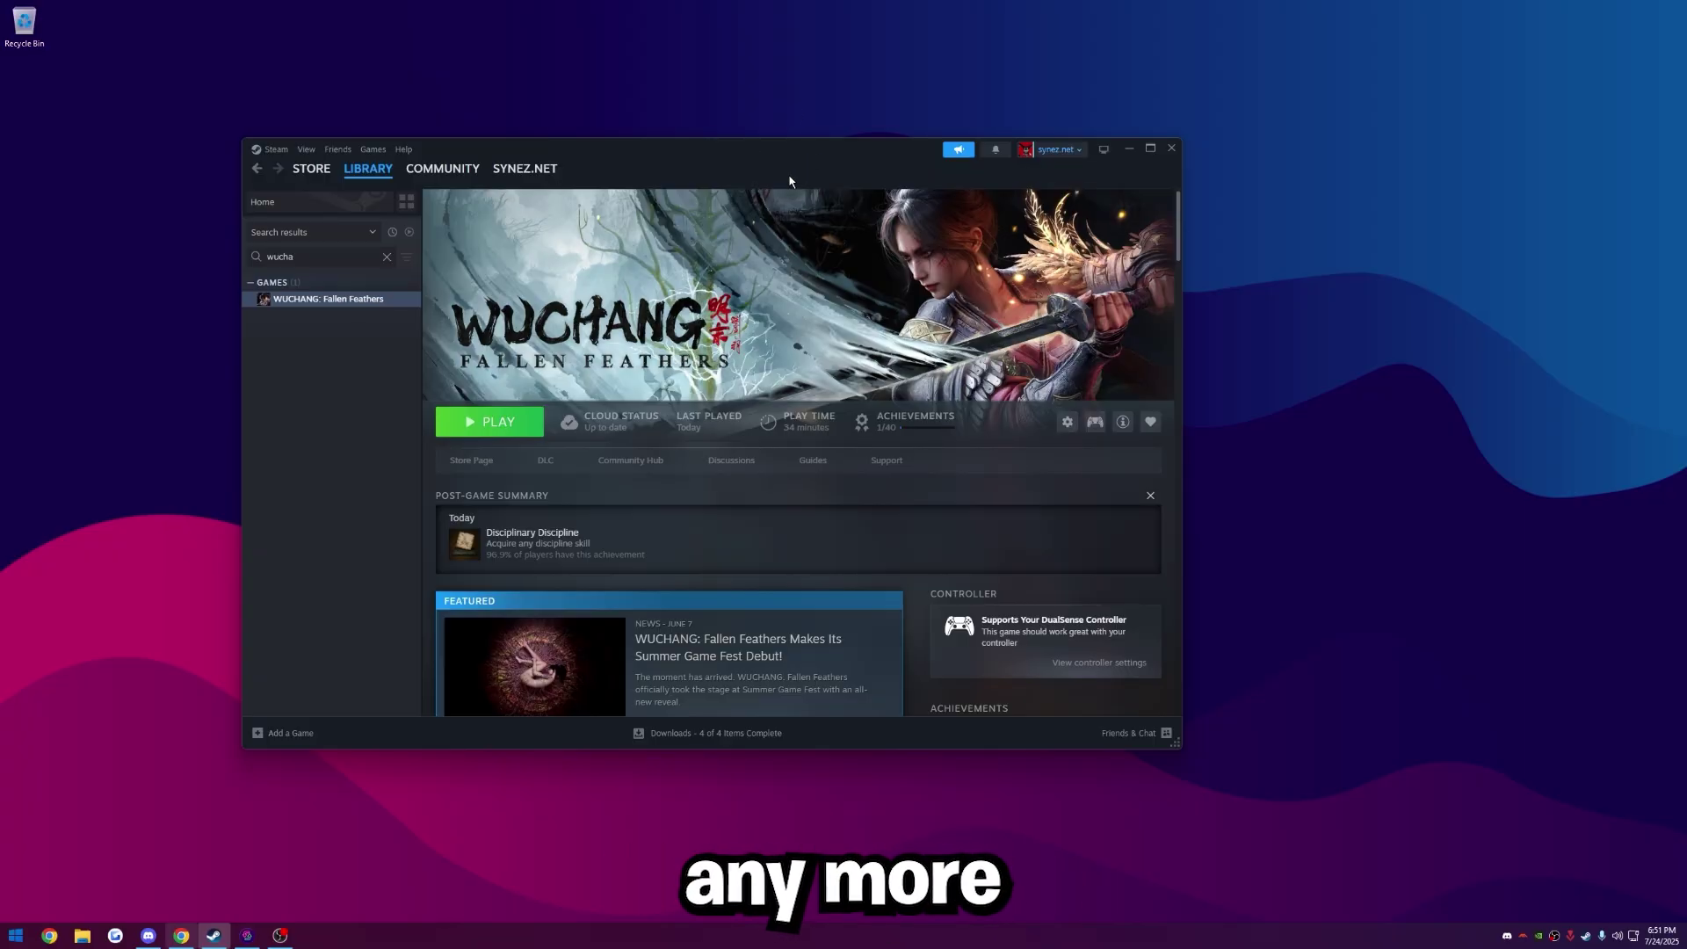
Search Windows for "graphics", open Graphics settings and go to the default graphics settings page.
key(super)
text(graphics)
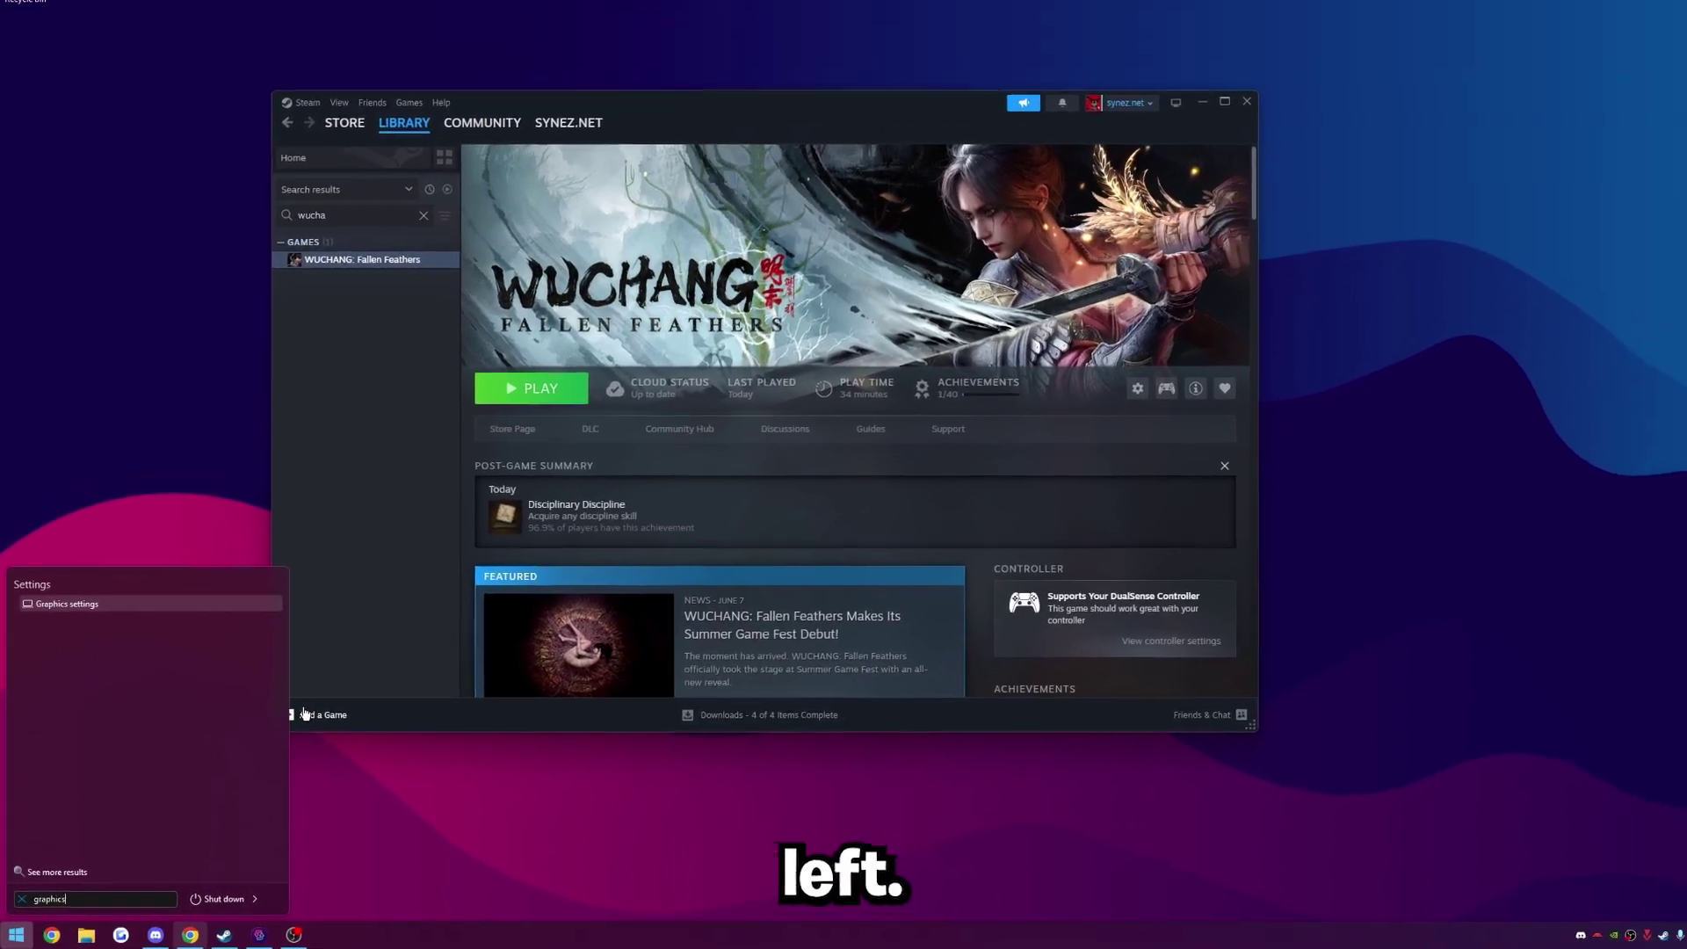
key(Return)
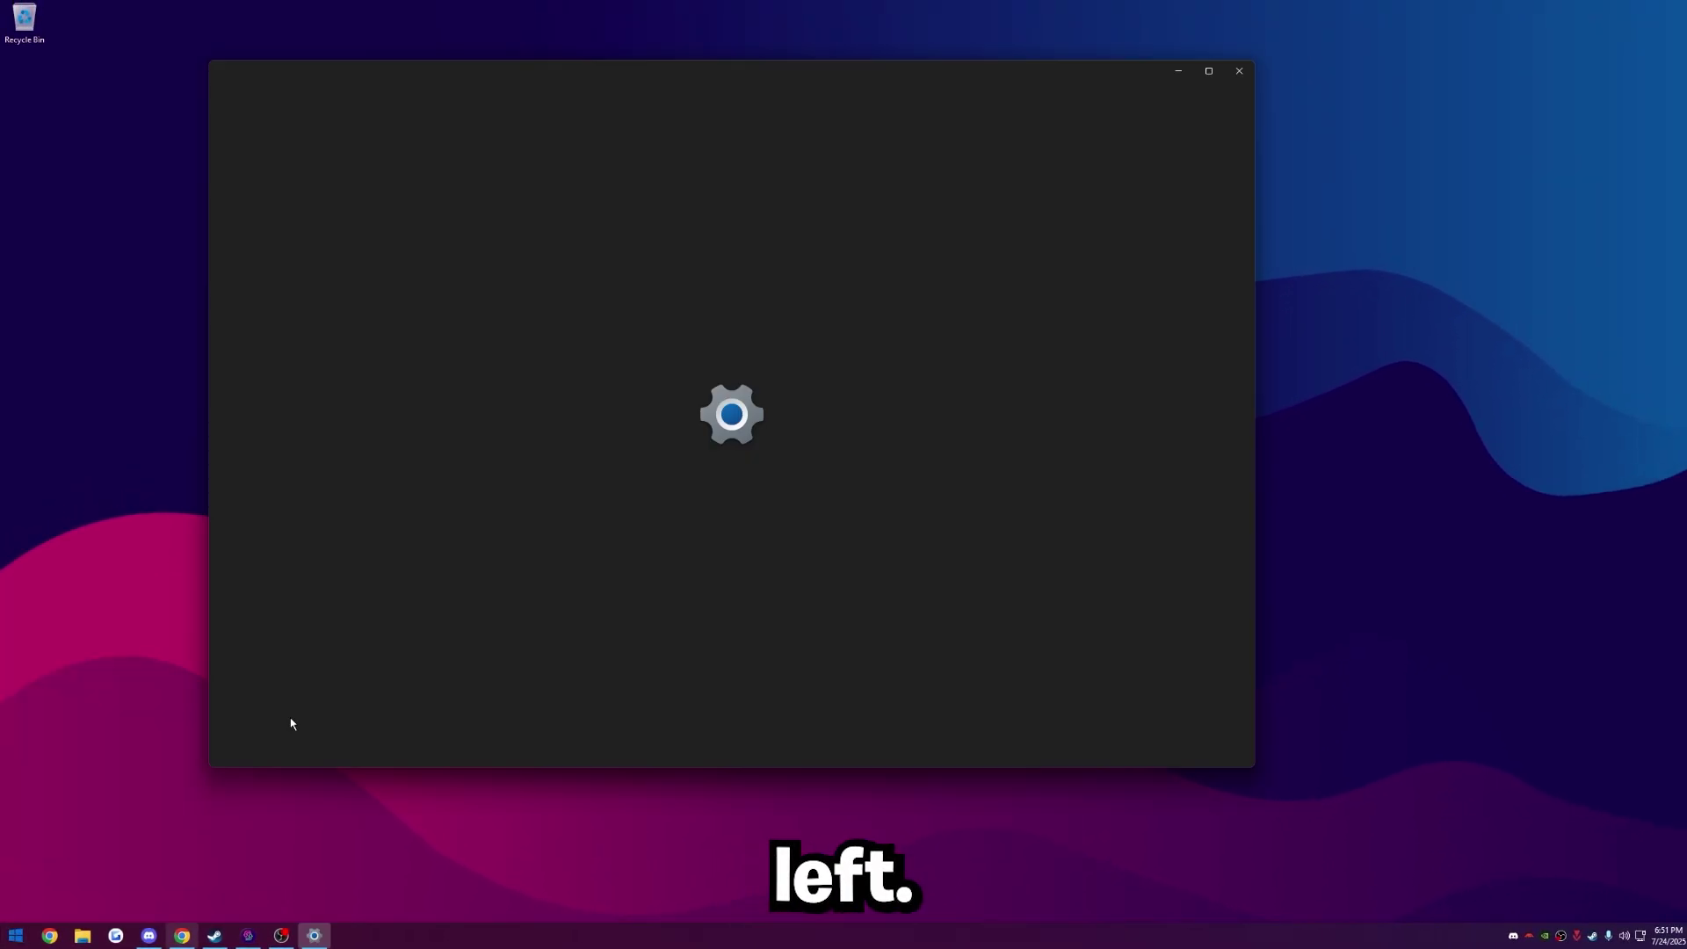
click(674, 182)
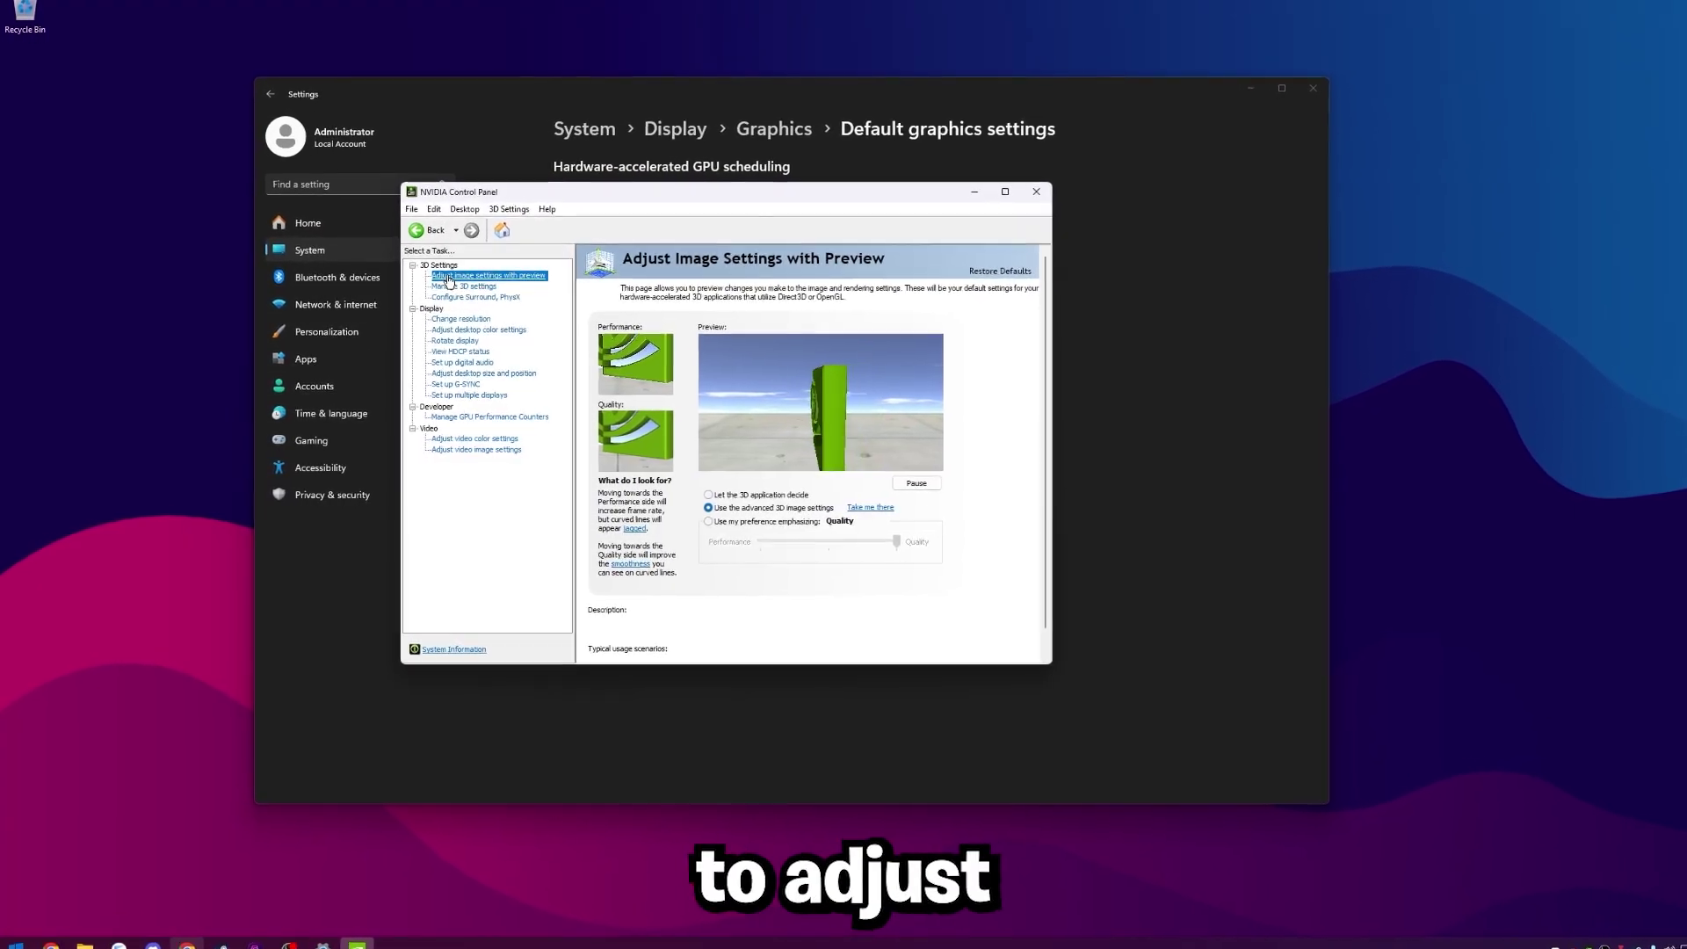
In NVIDIA Control Panel, choose to use the advanced 3D image settings and review the global Manage 3D Settings list.
click(734, 510)
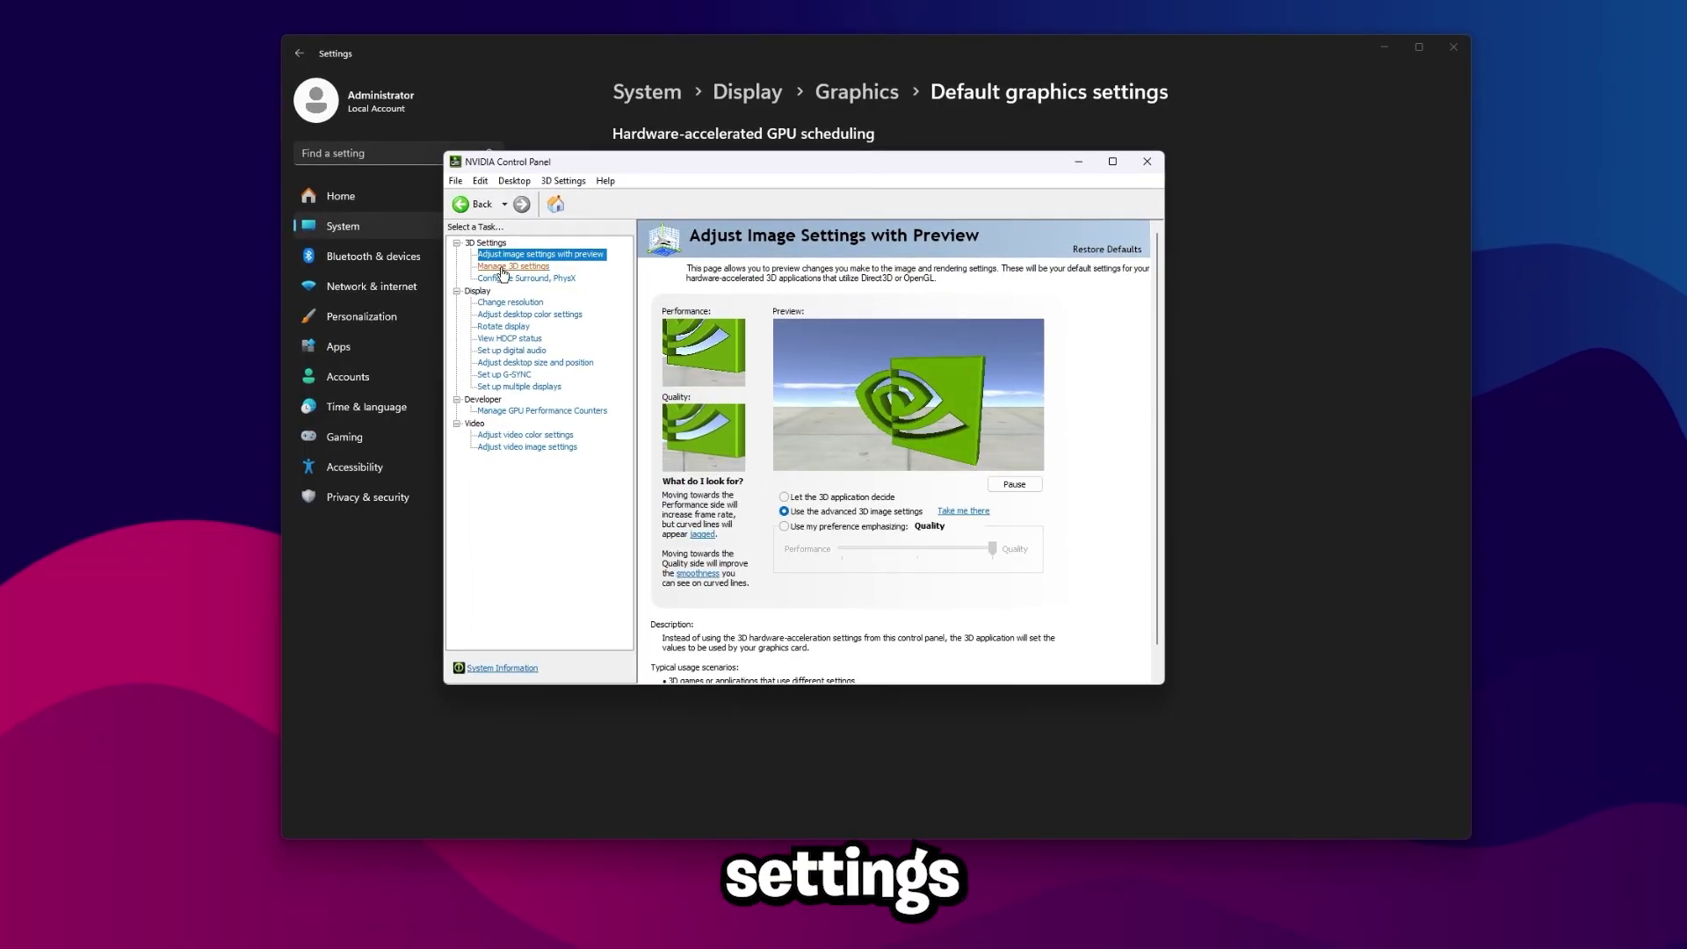
click(503, 268)
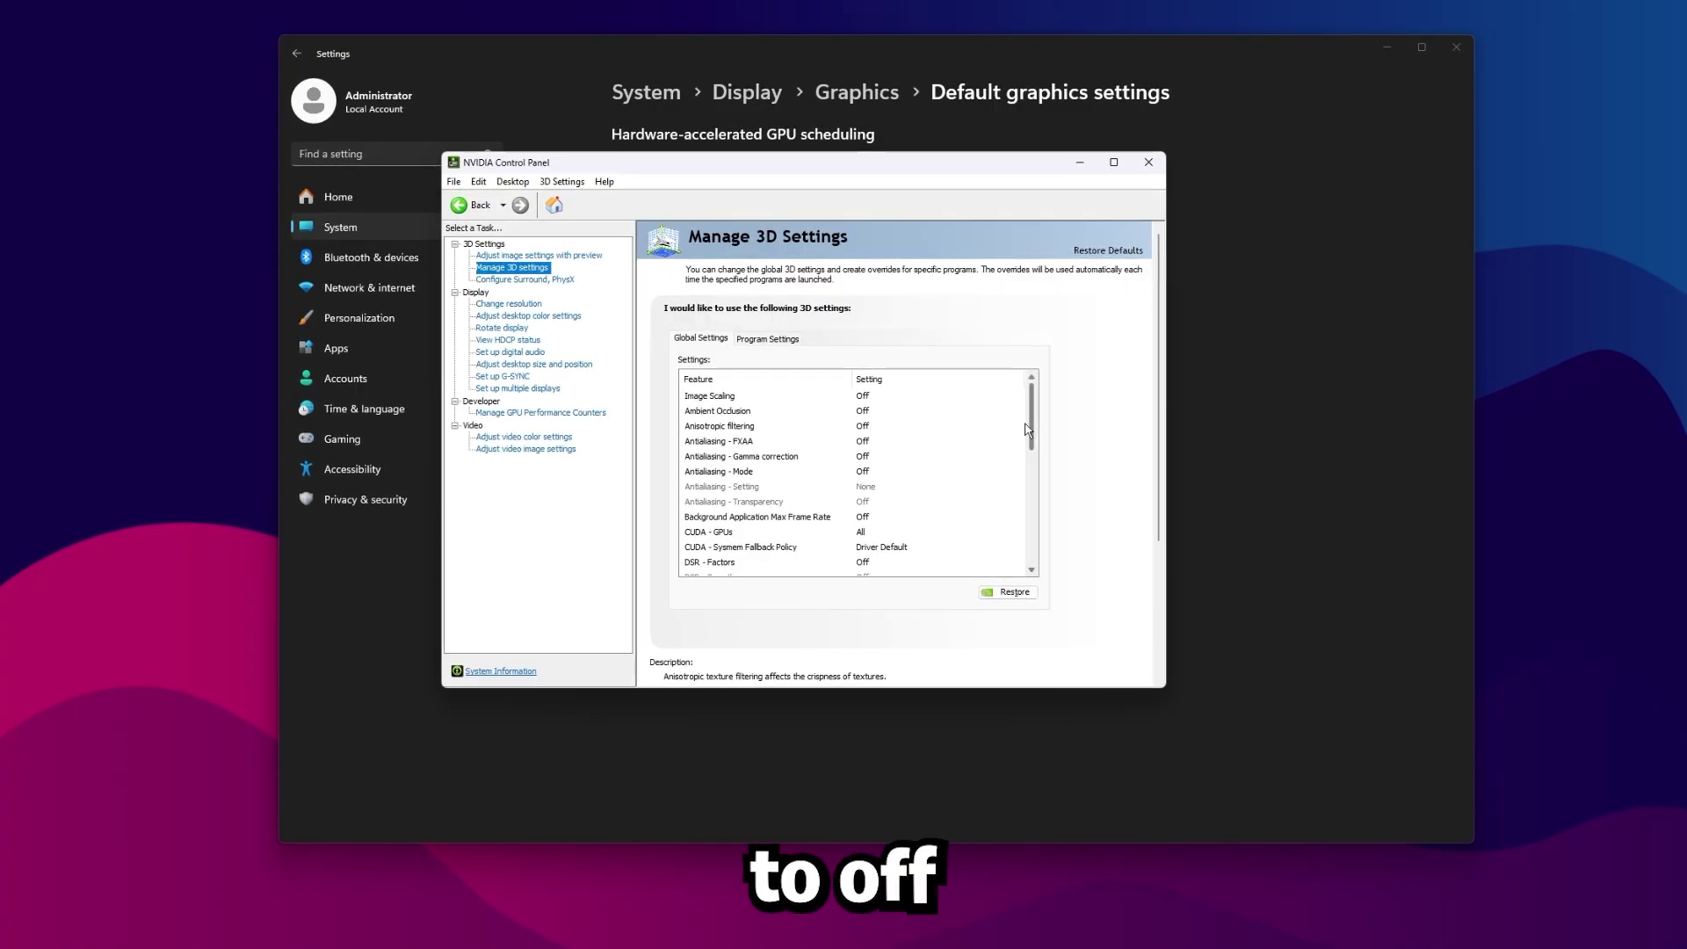
scroll(1028, 435, down, 1)
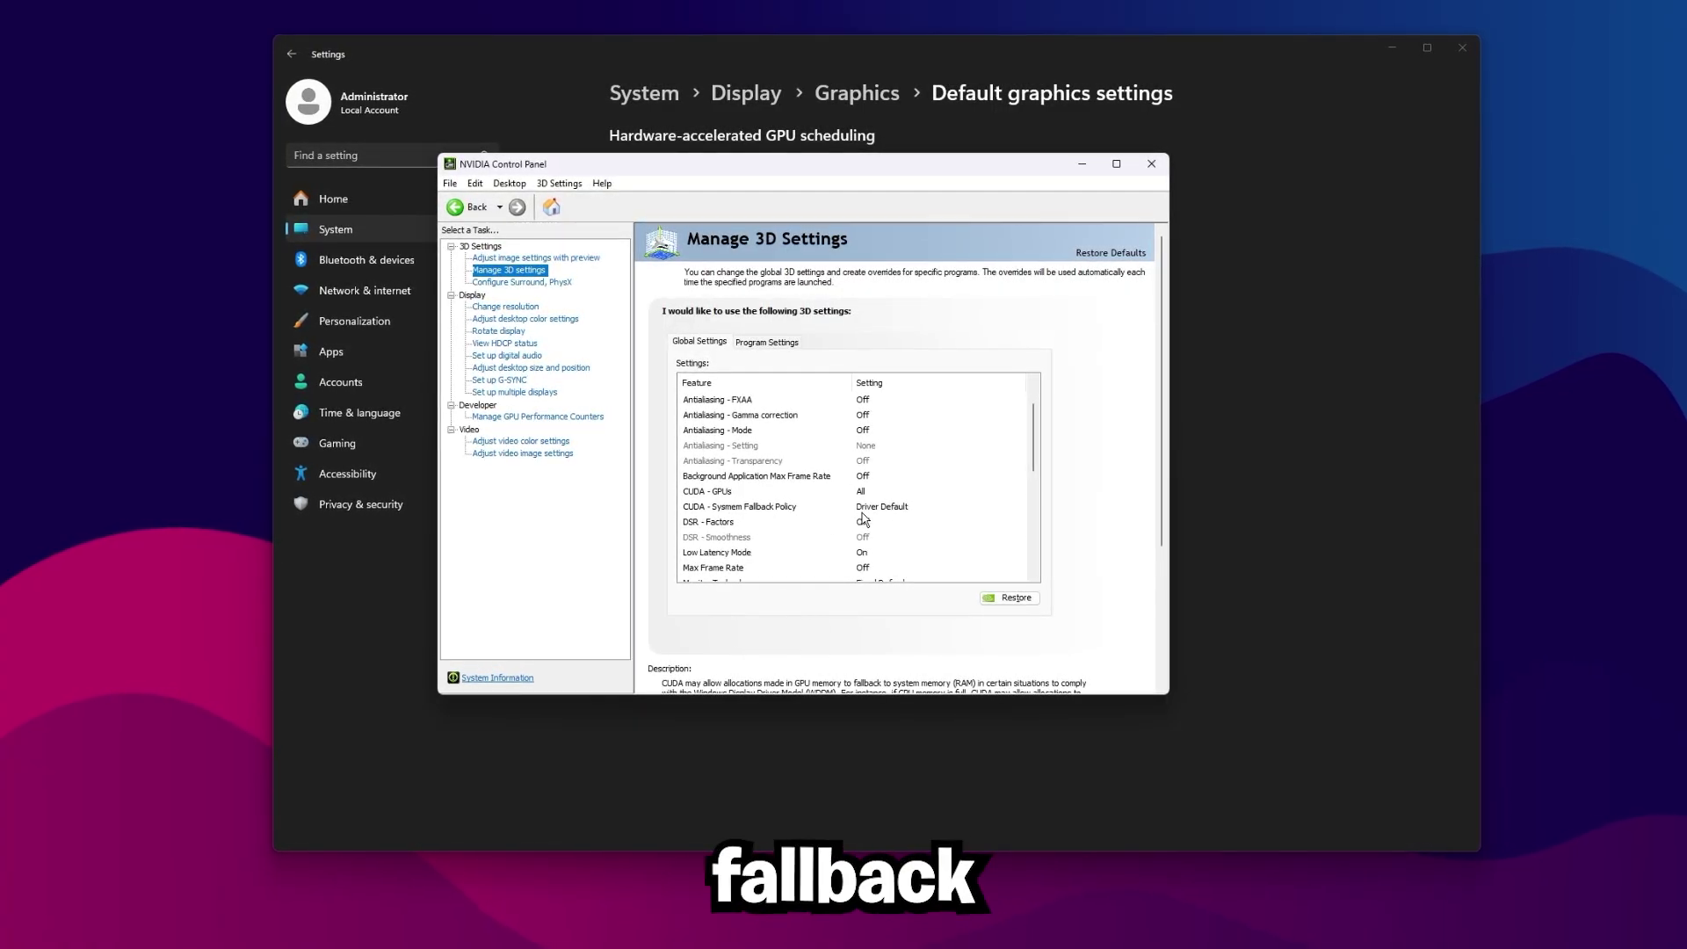
scroll(1034, 435, down, 2)
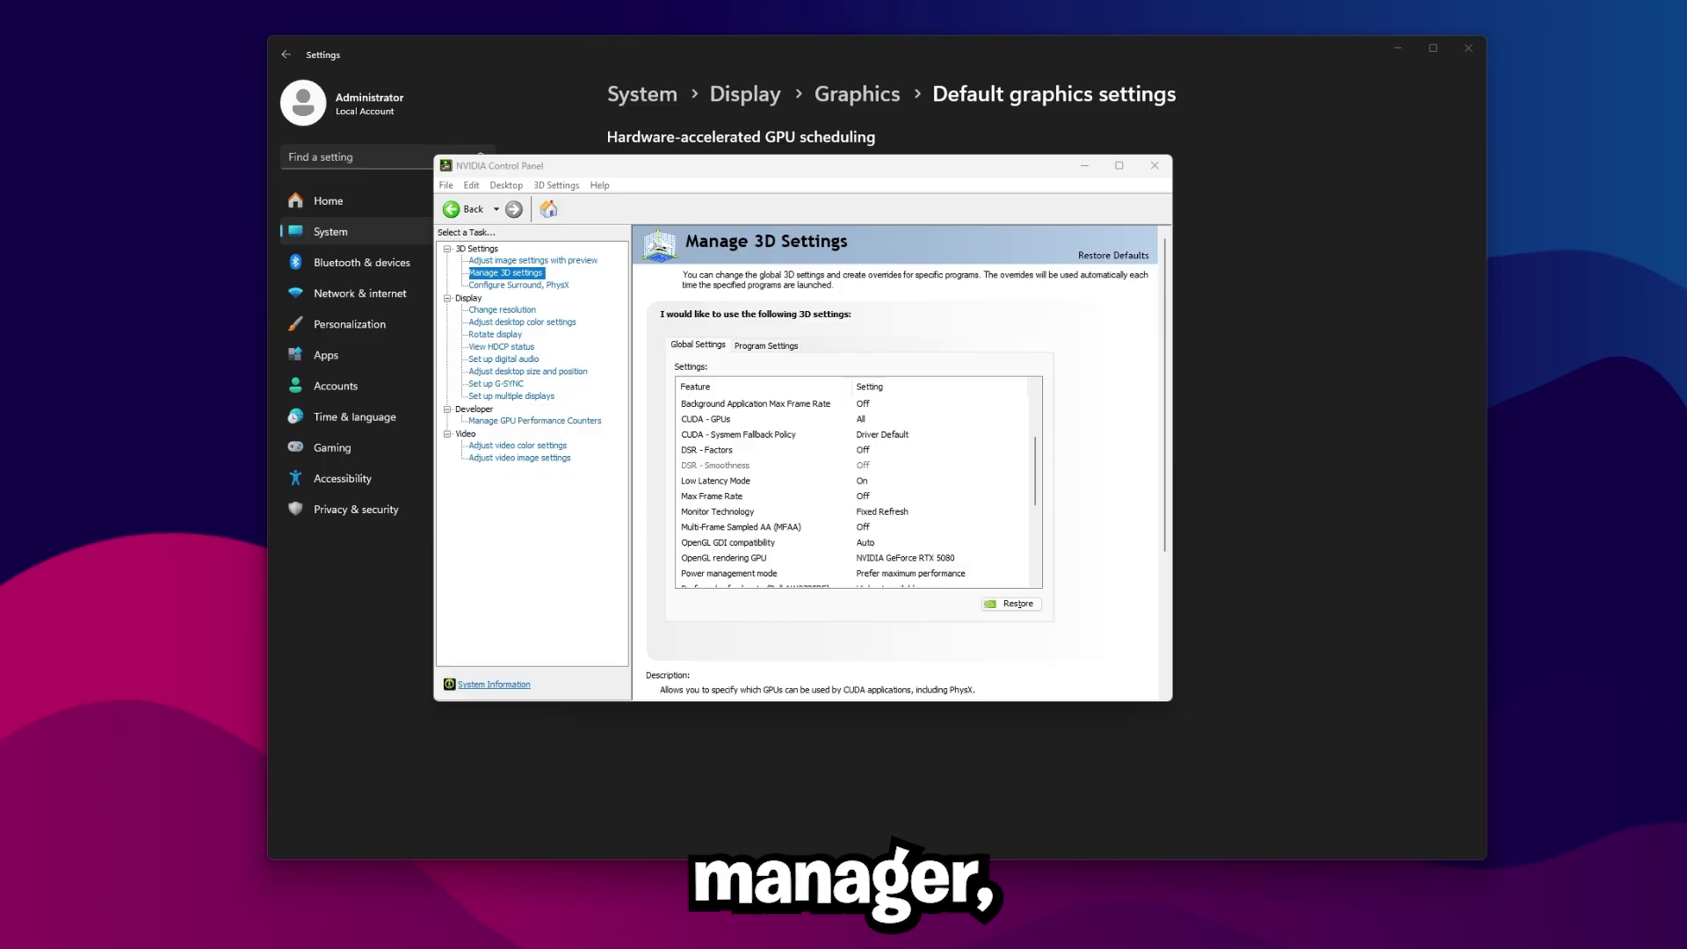
Switch to Task Manager and check the graphics card's usage in its GPU performance view.
click(731, 280)
click(939, 472)
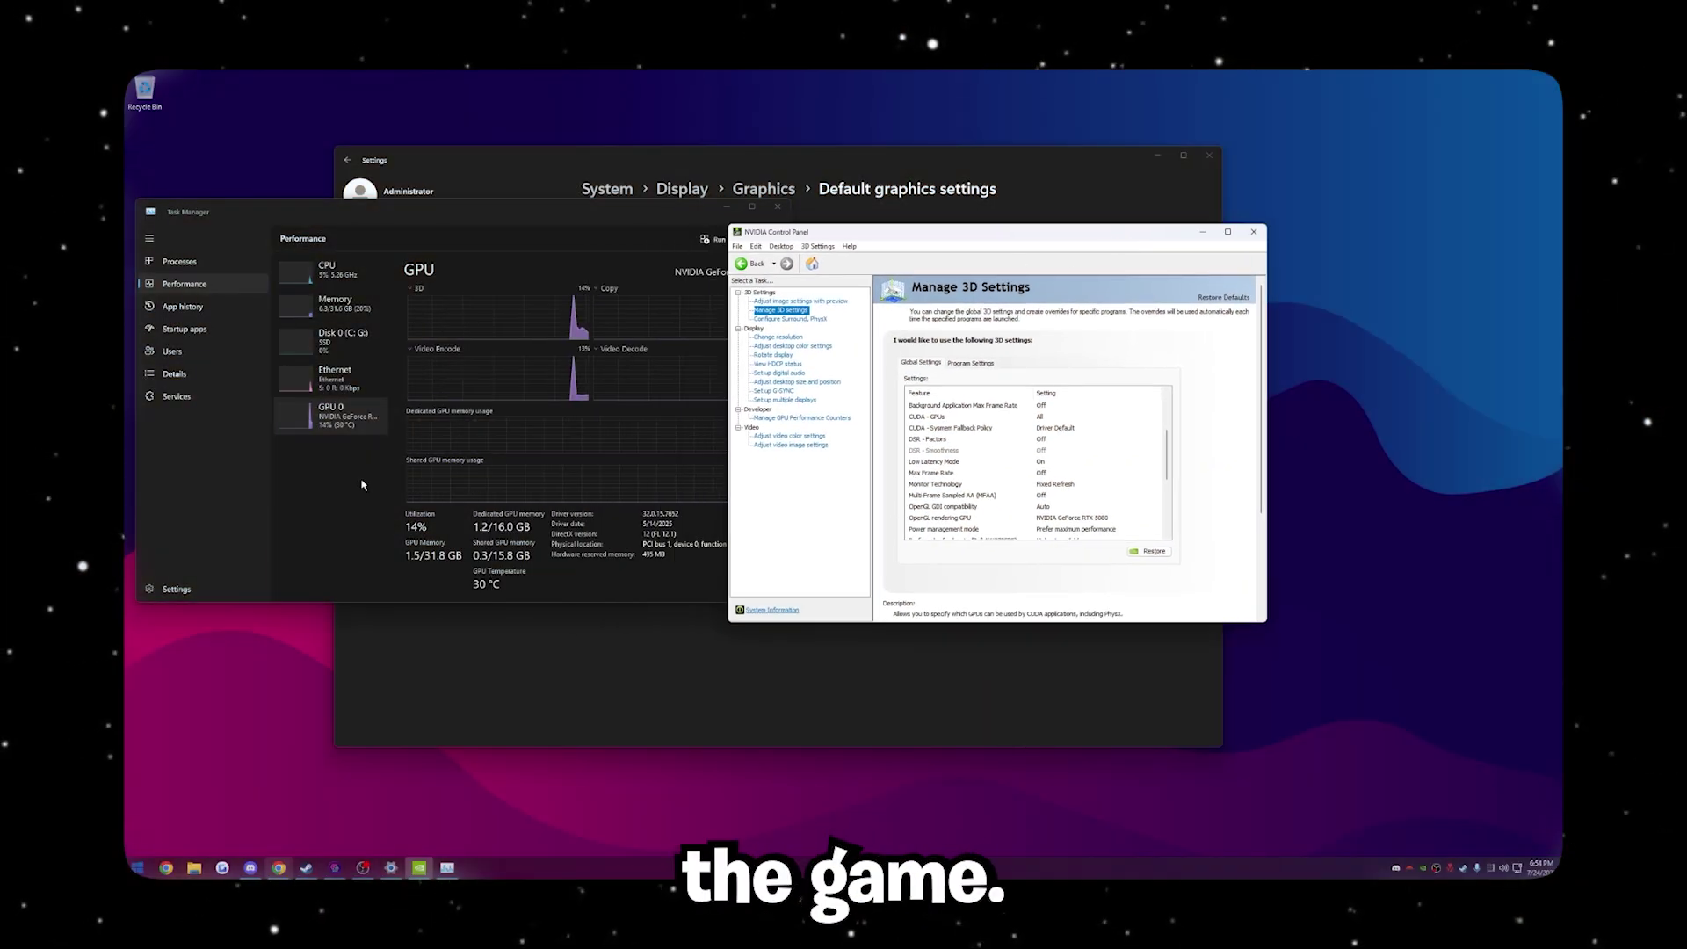
click(363, 484)
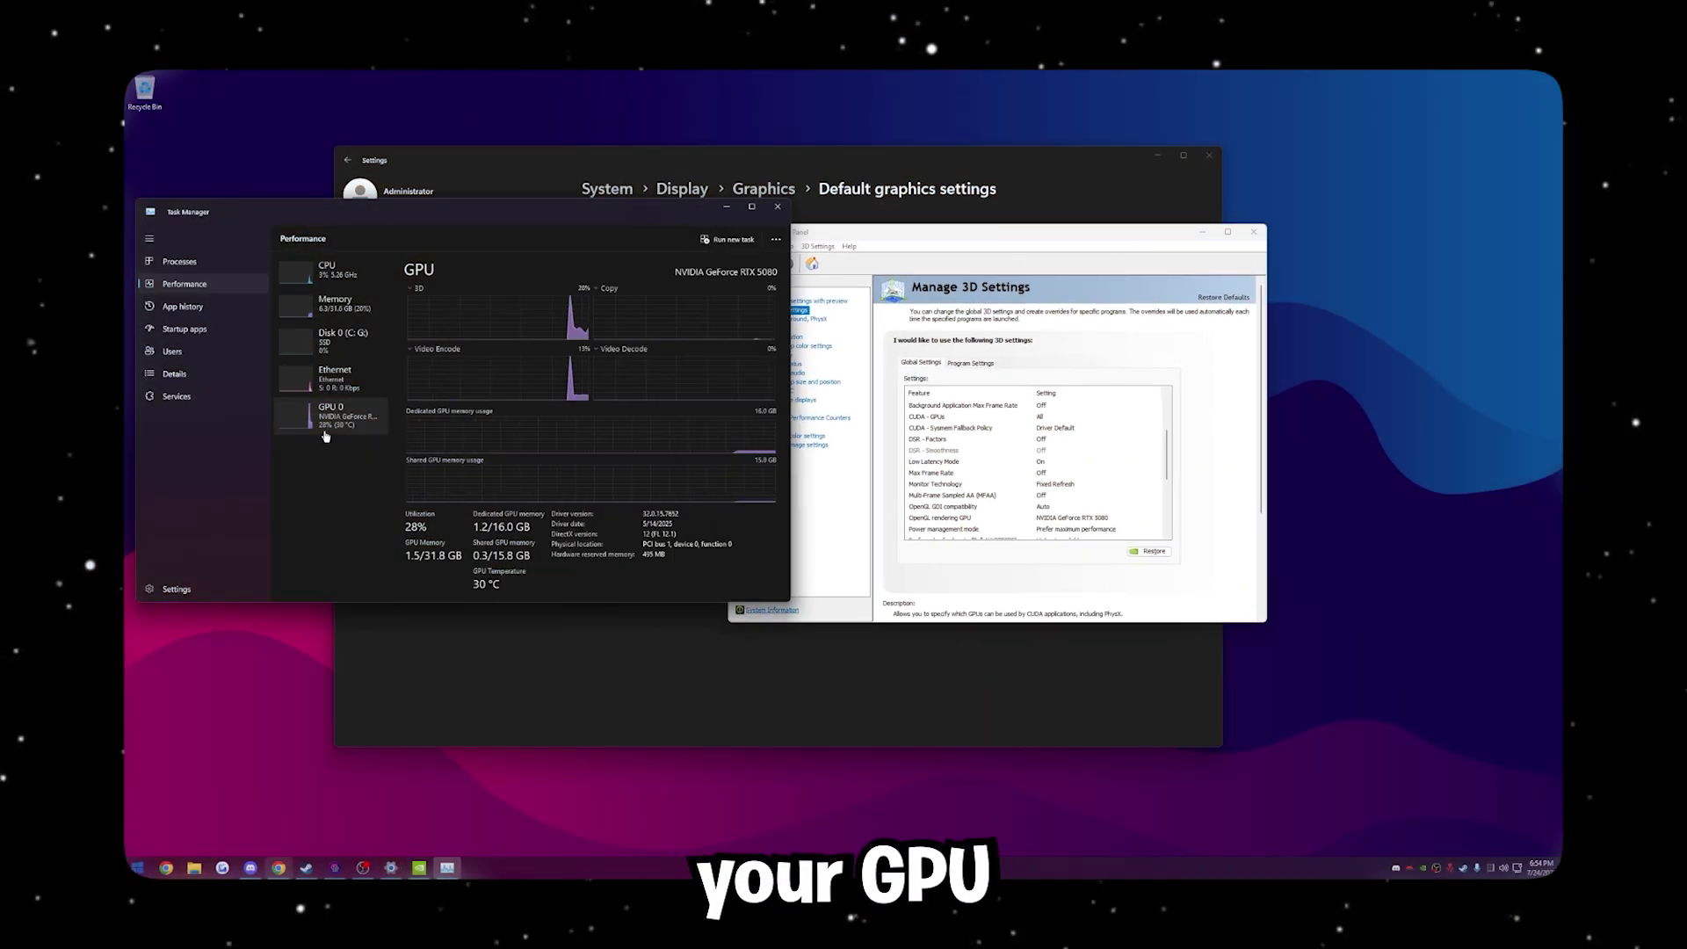
In NVIDIA Control Panel, inspect the Low Latency Mode options, leave it On, and select the Max Frame Rate setting.
click(1099, 461)
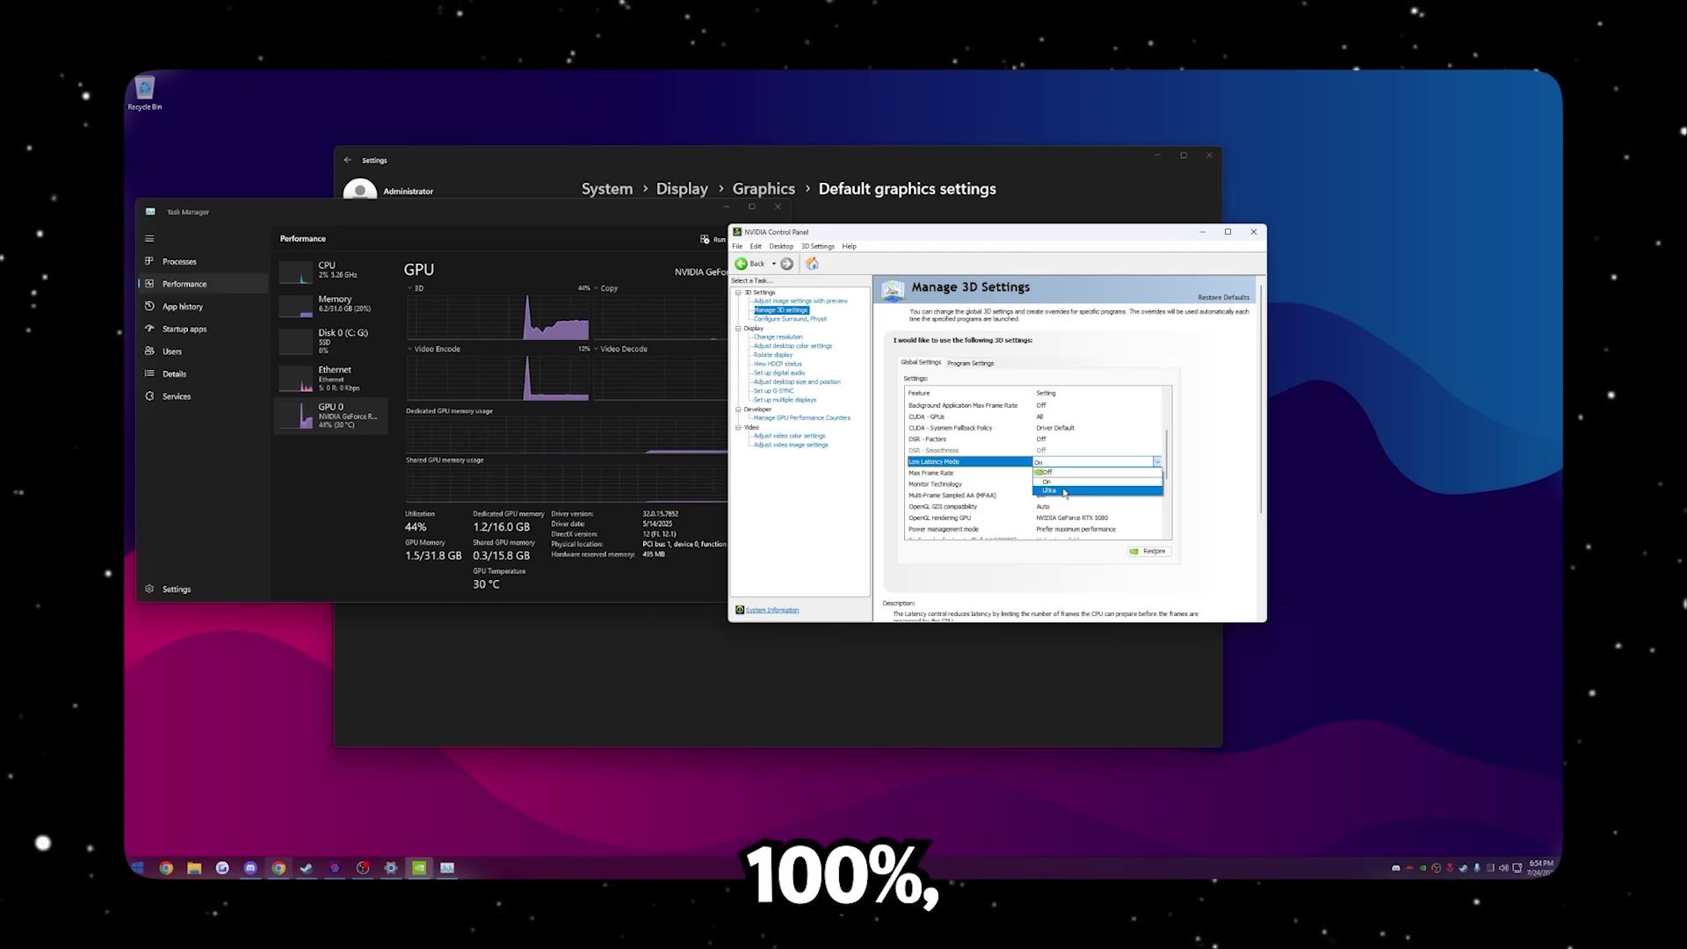
key(Escape)
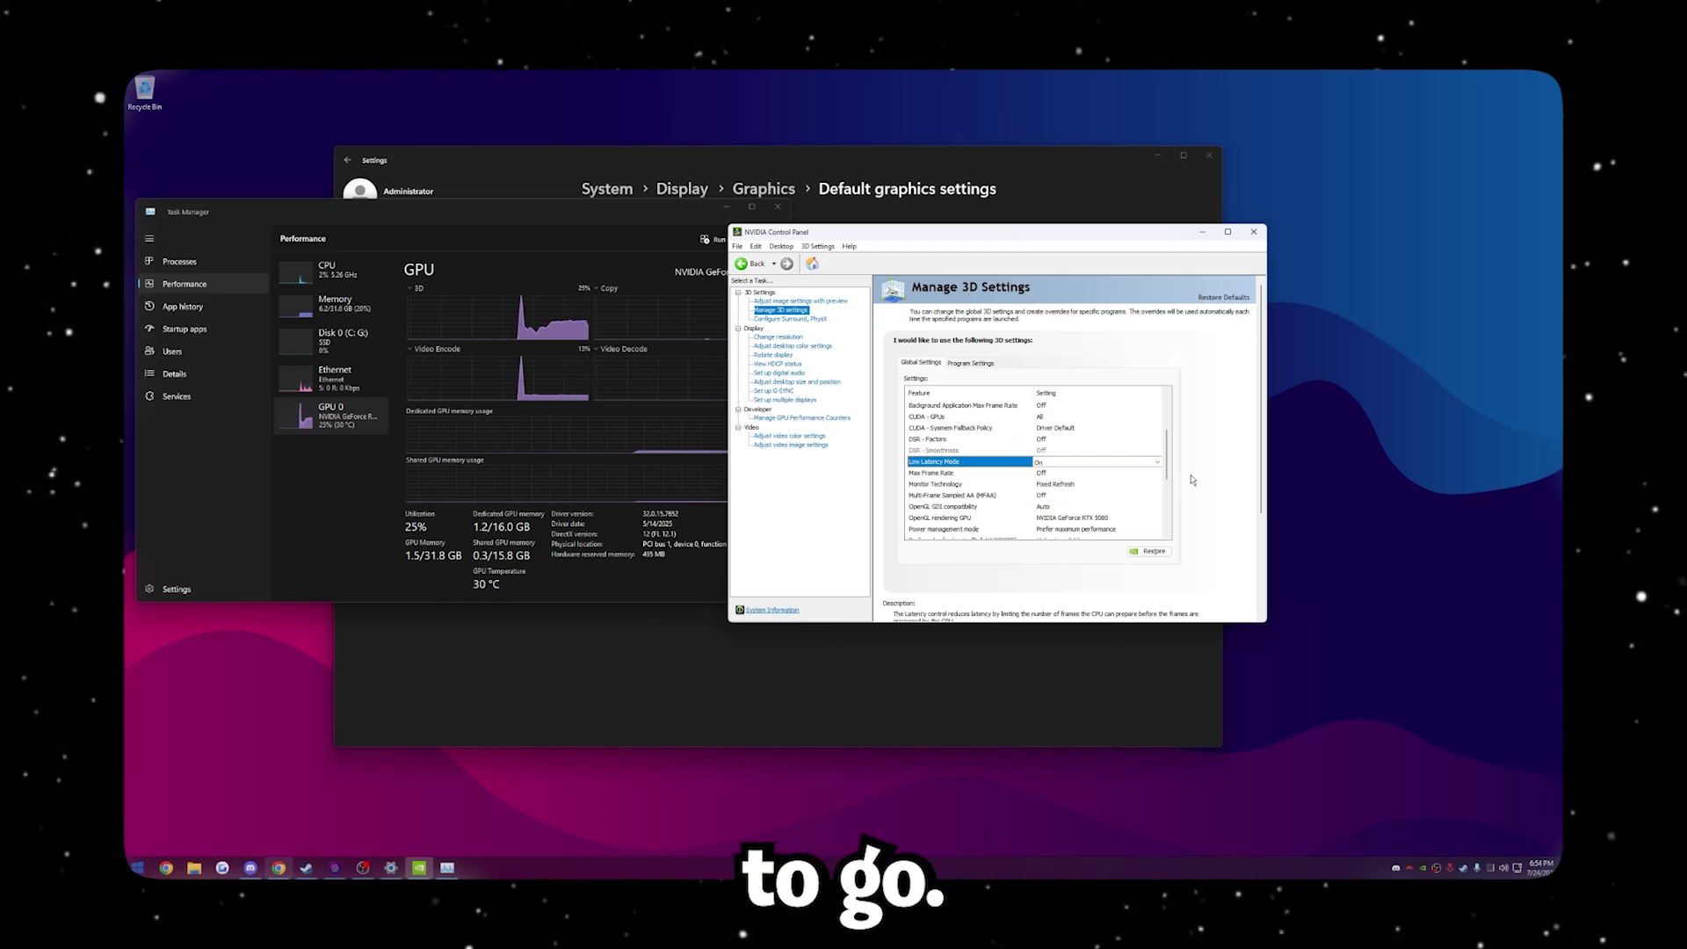
scroll(1169, 467, down, 2)
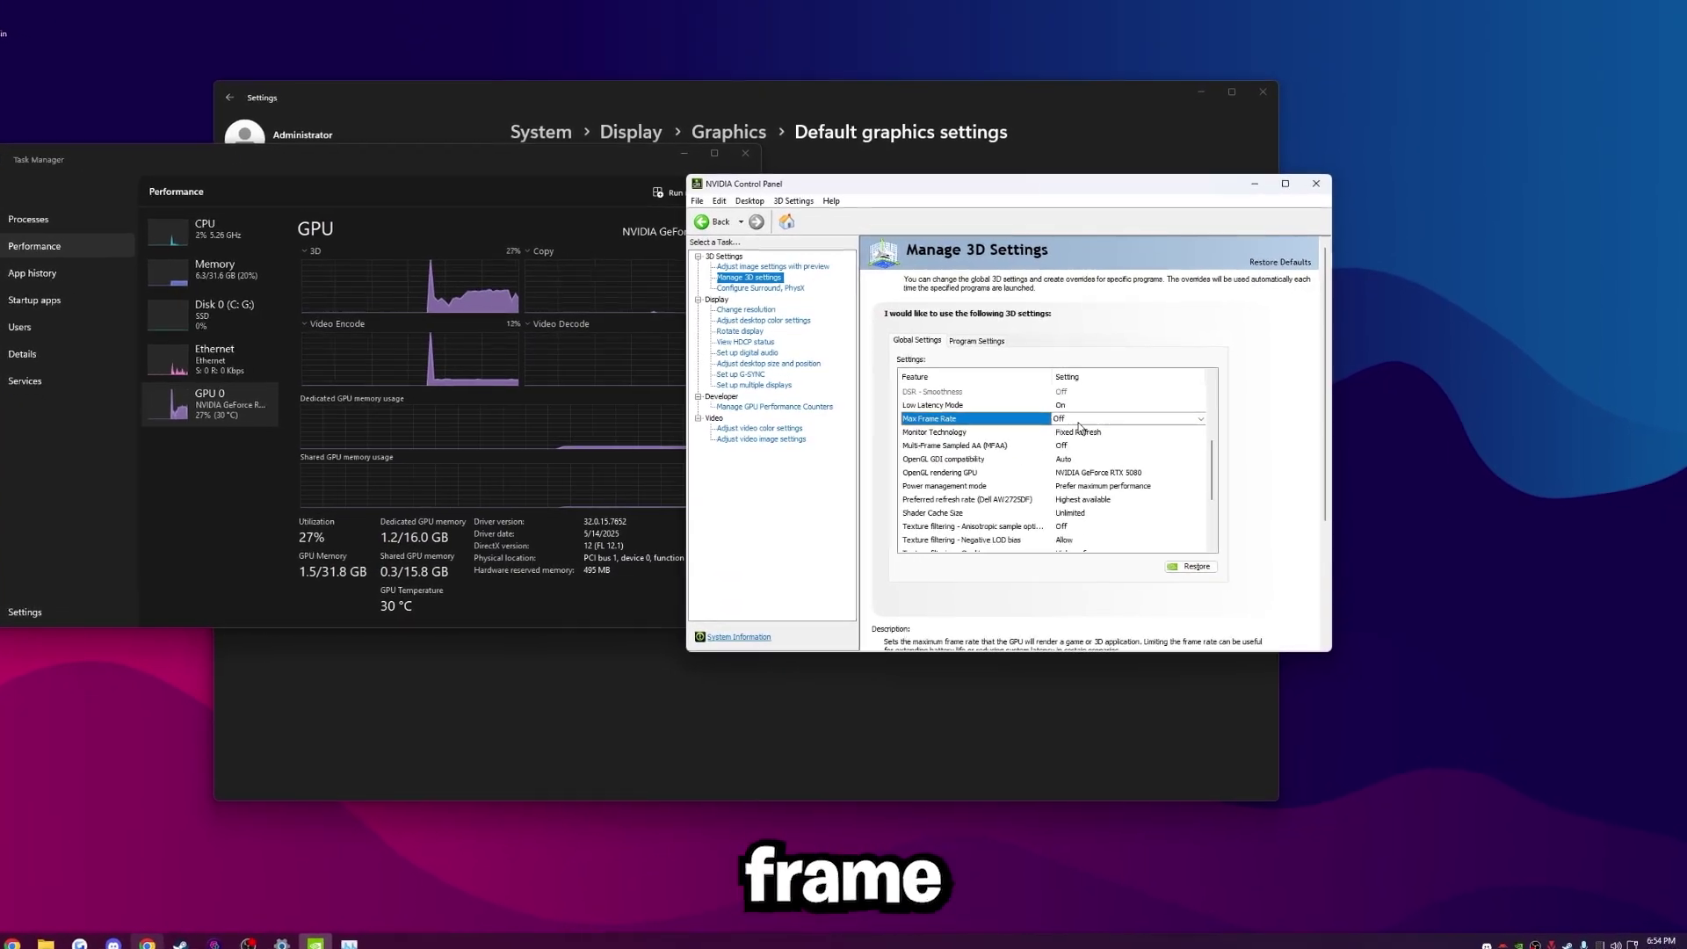
click(938, 419)
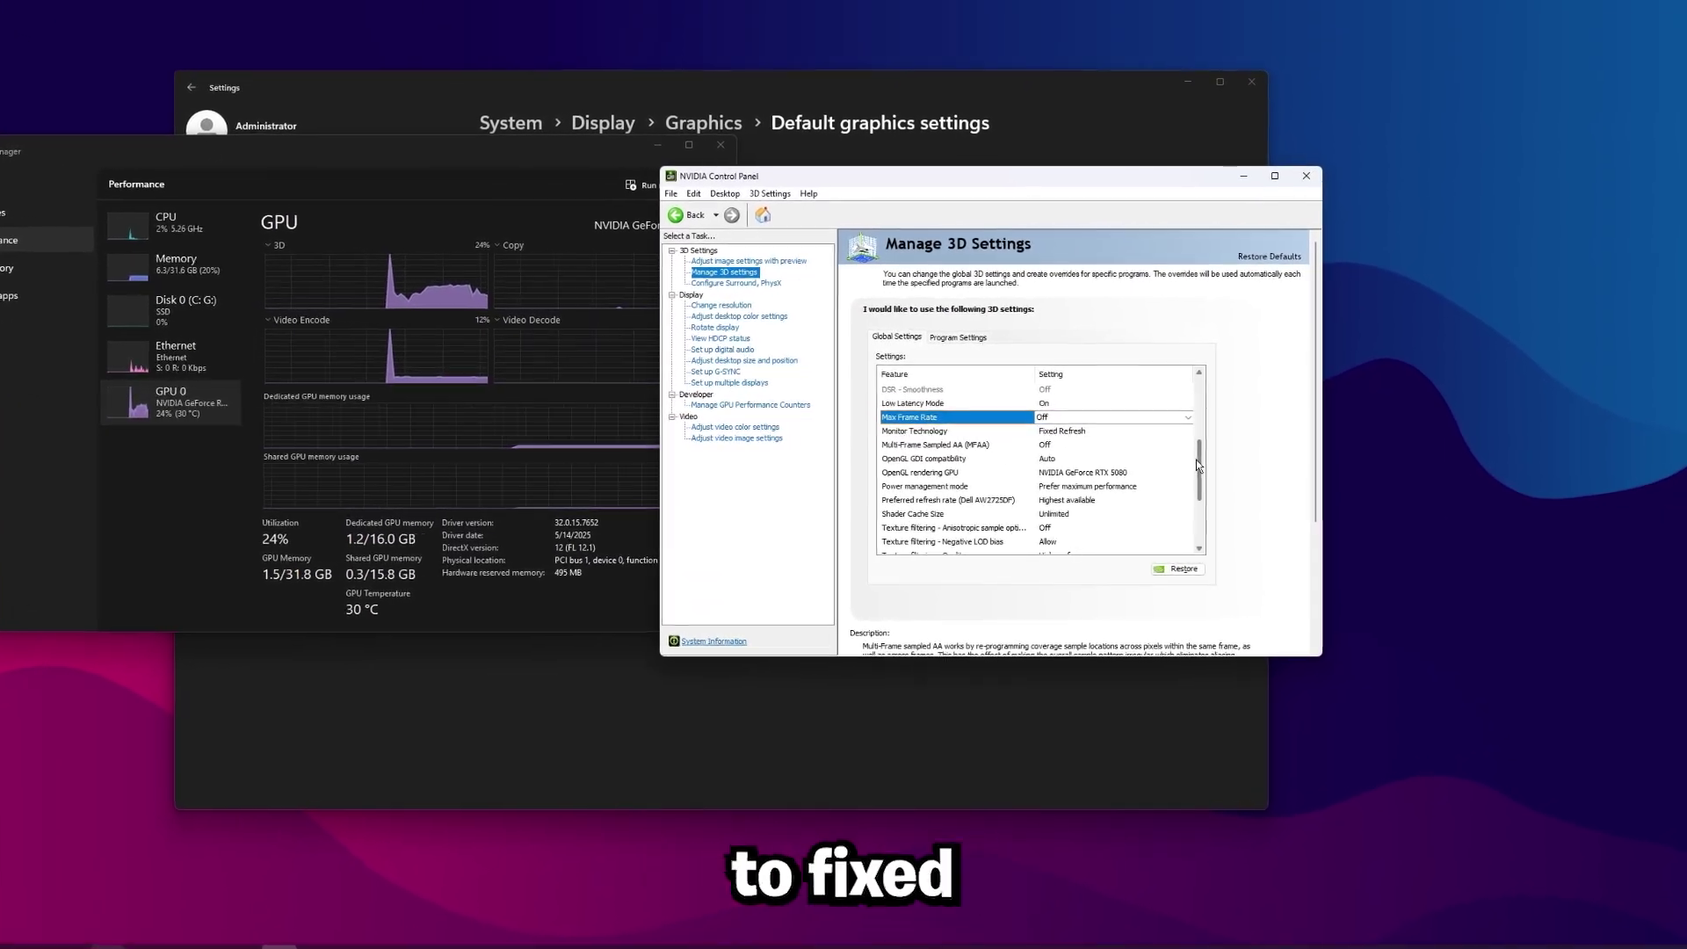
Set the global Shader Cache Size to Unlimited.
scroll(920, 439, down, 1)
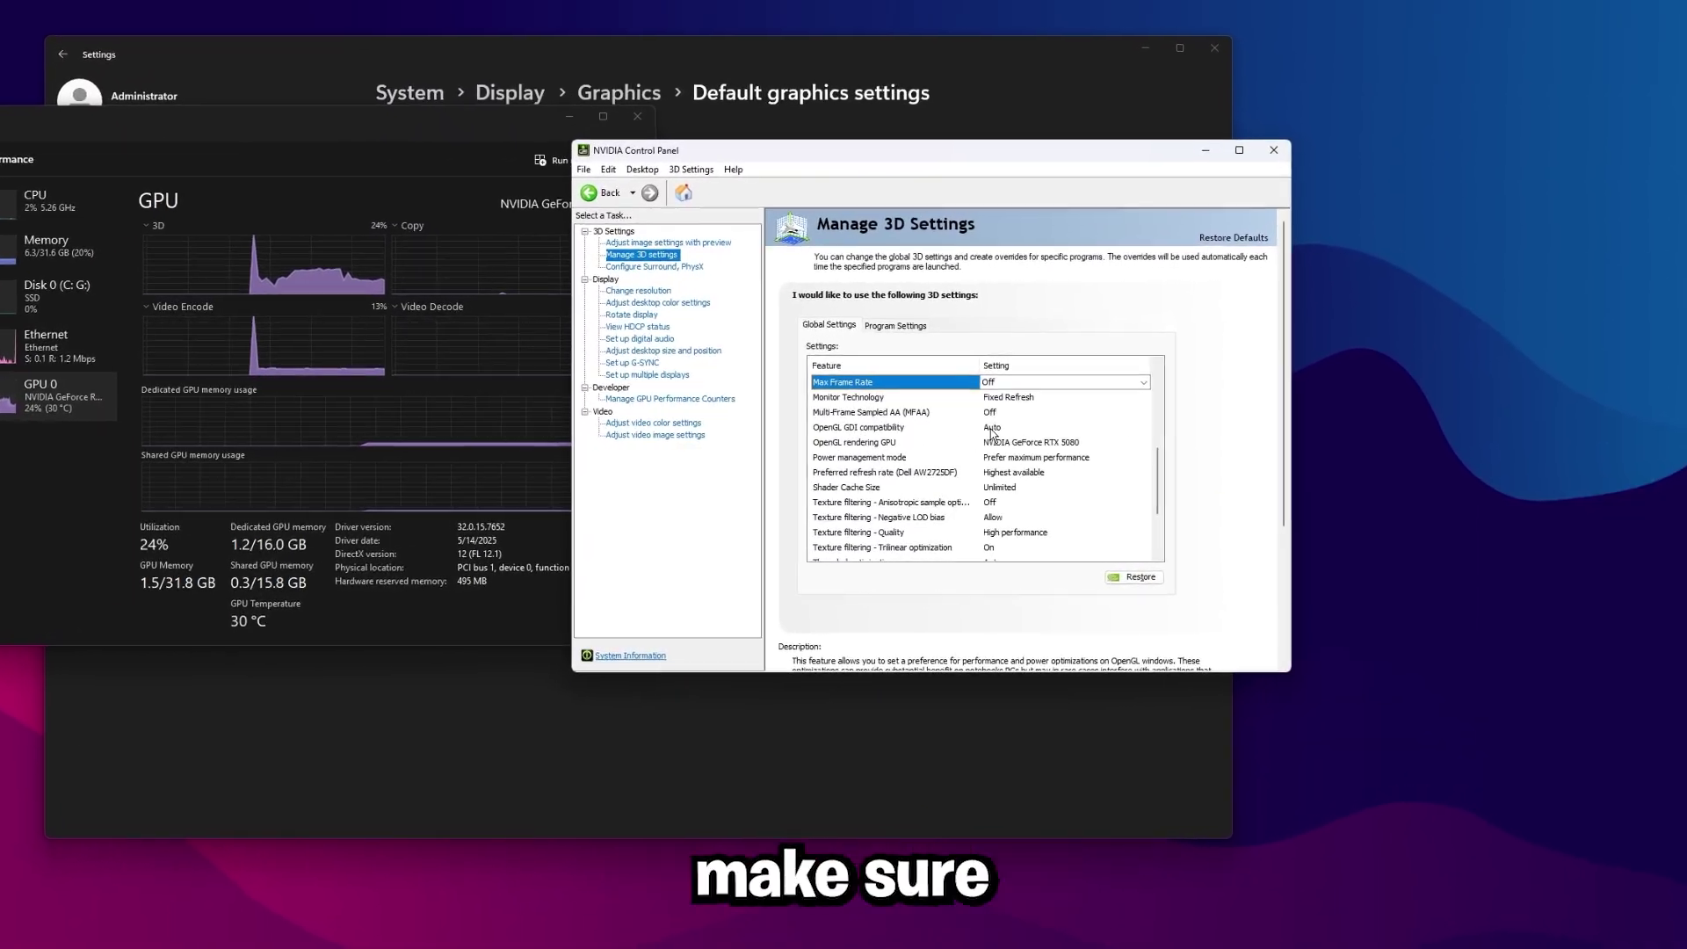
scroll(1145, 473, down, 1)
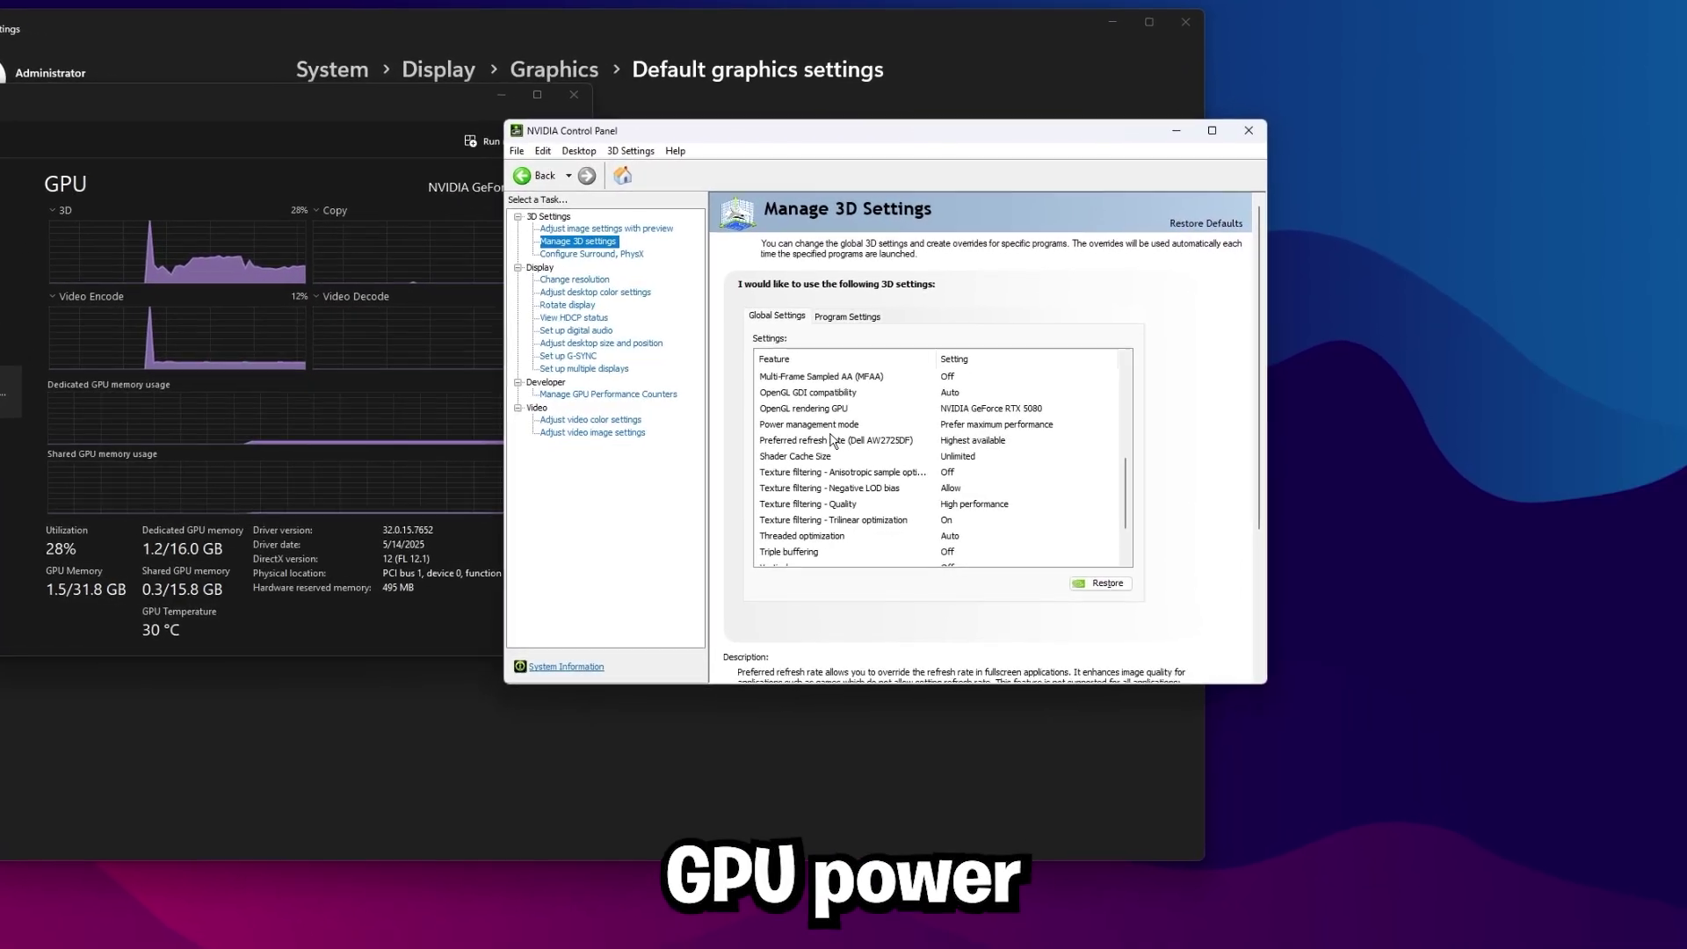
scroll(1015, 413, down, 1)
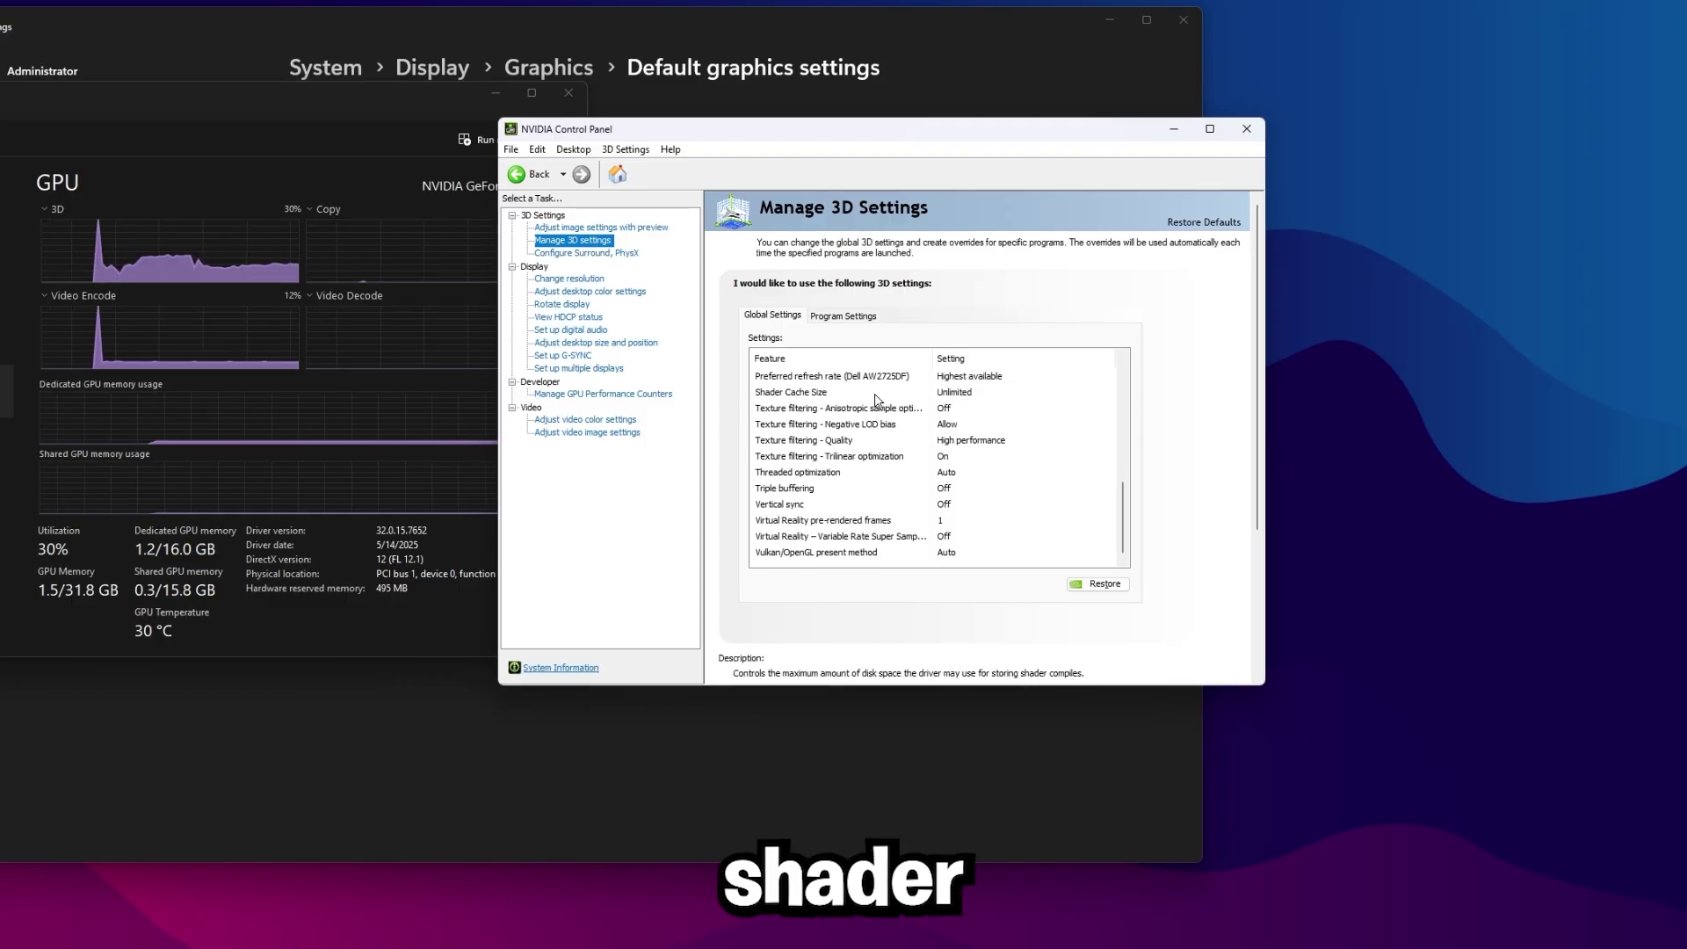
scroll(857, 400, down, 1)
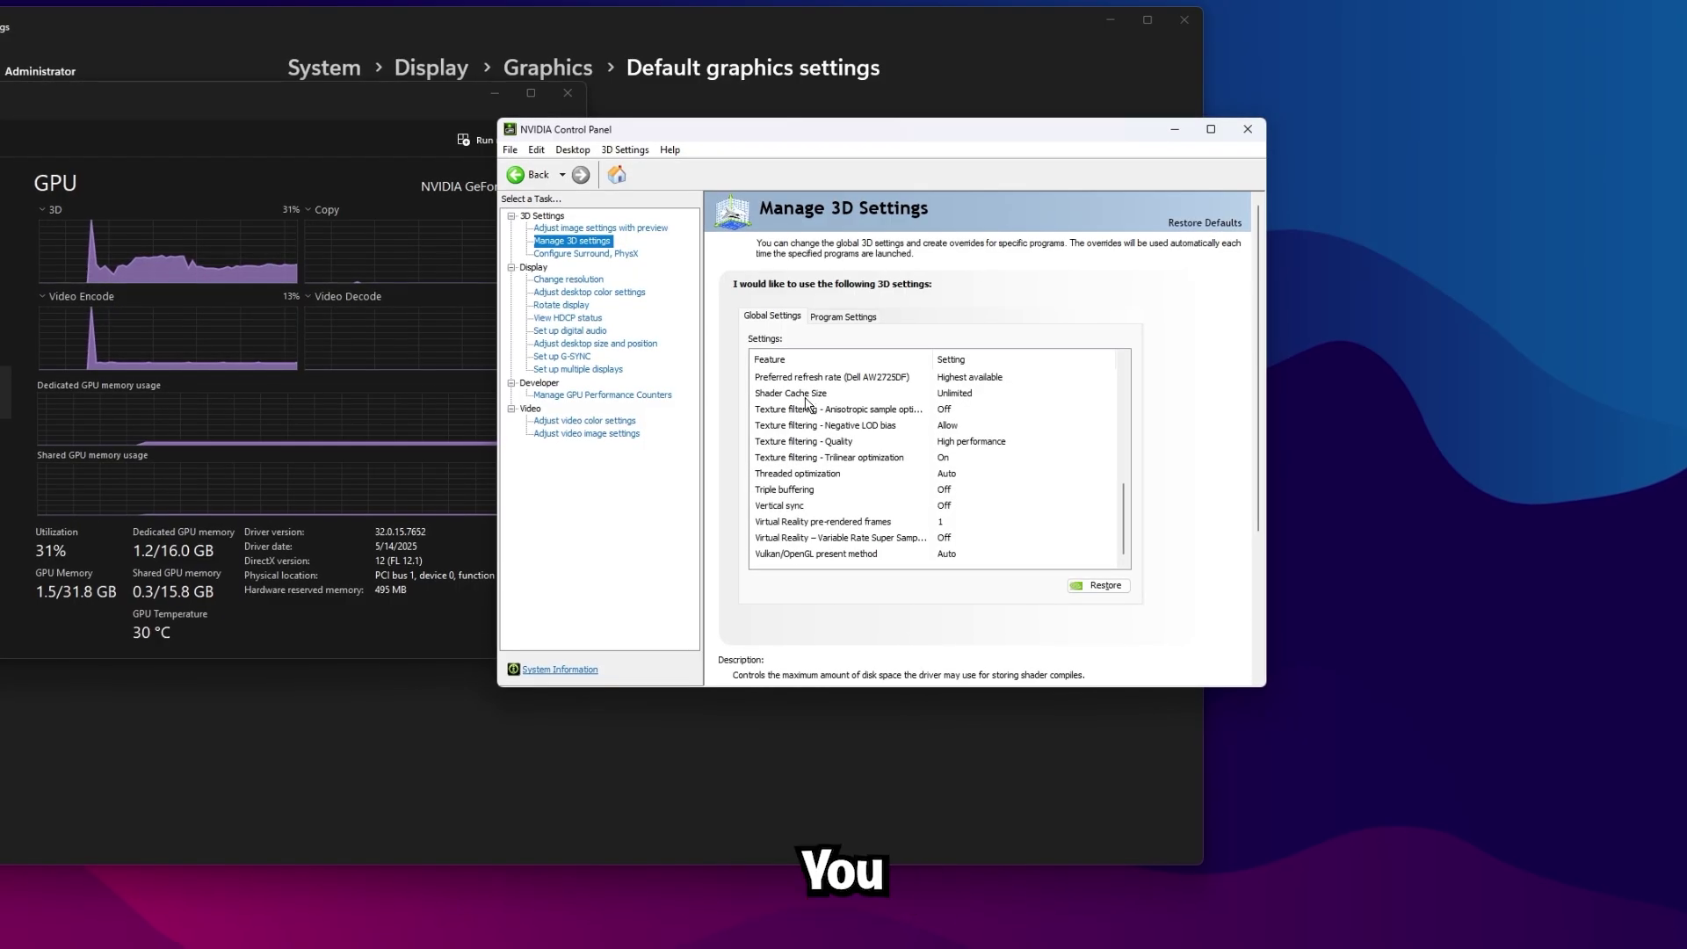
click(967, 398)
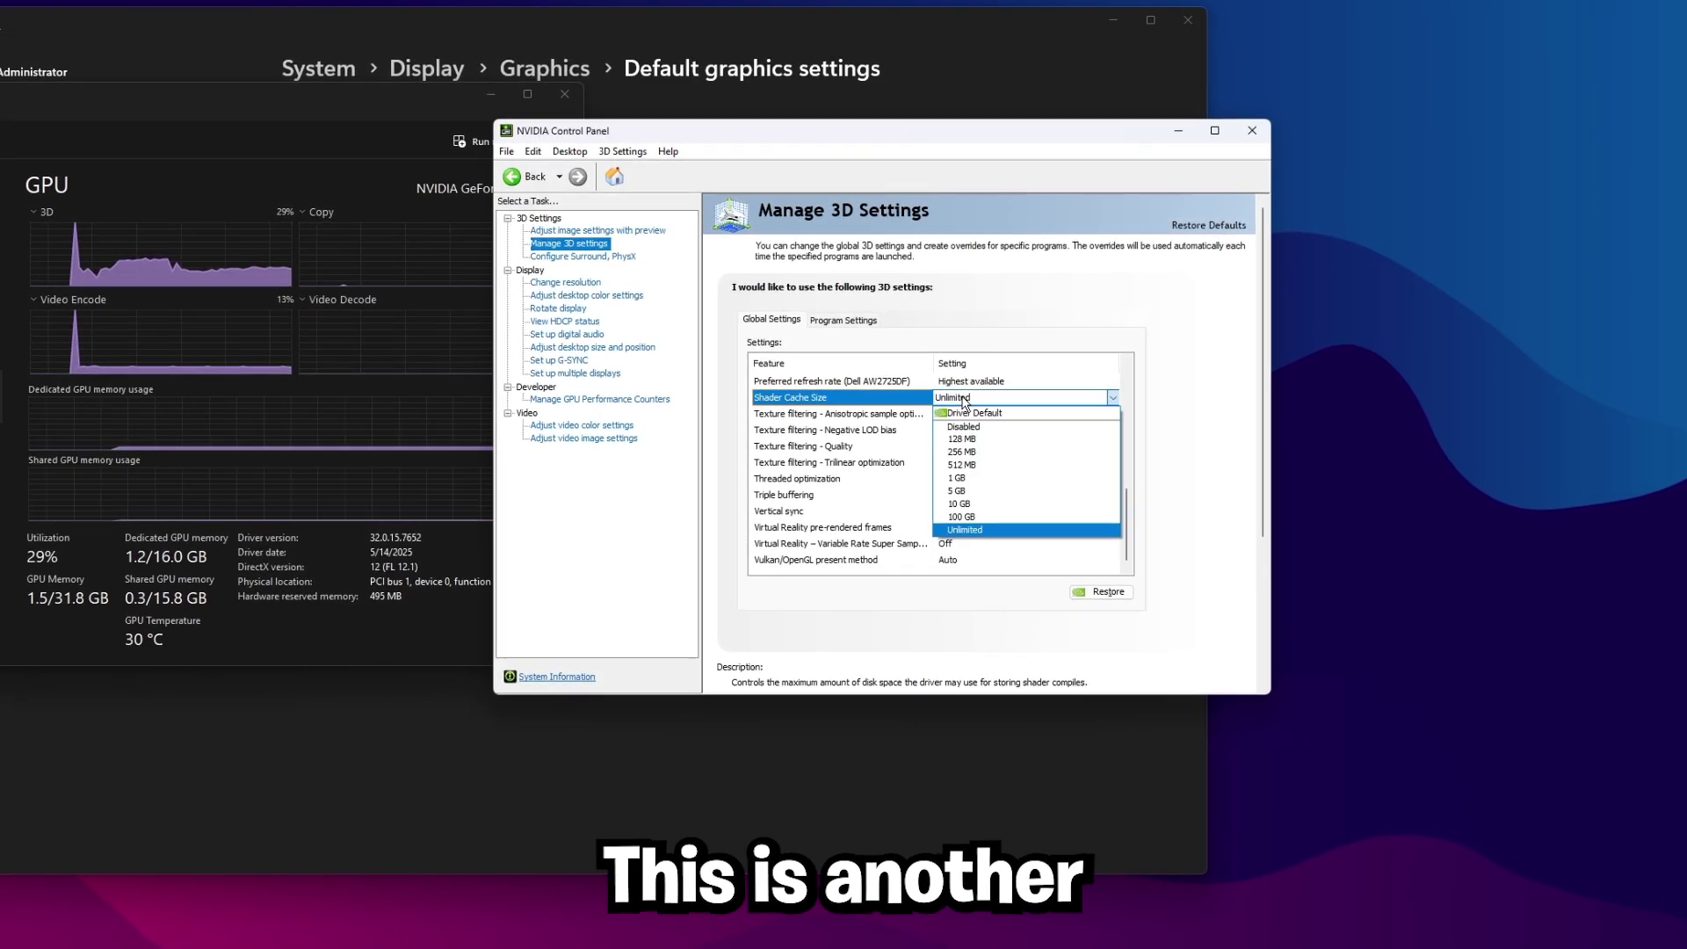
click(971, 537)
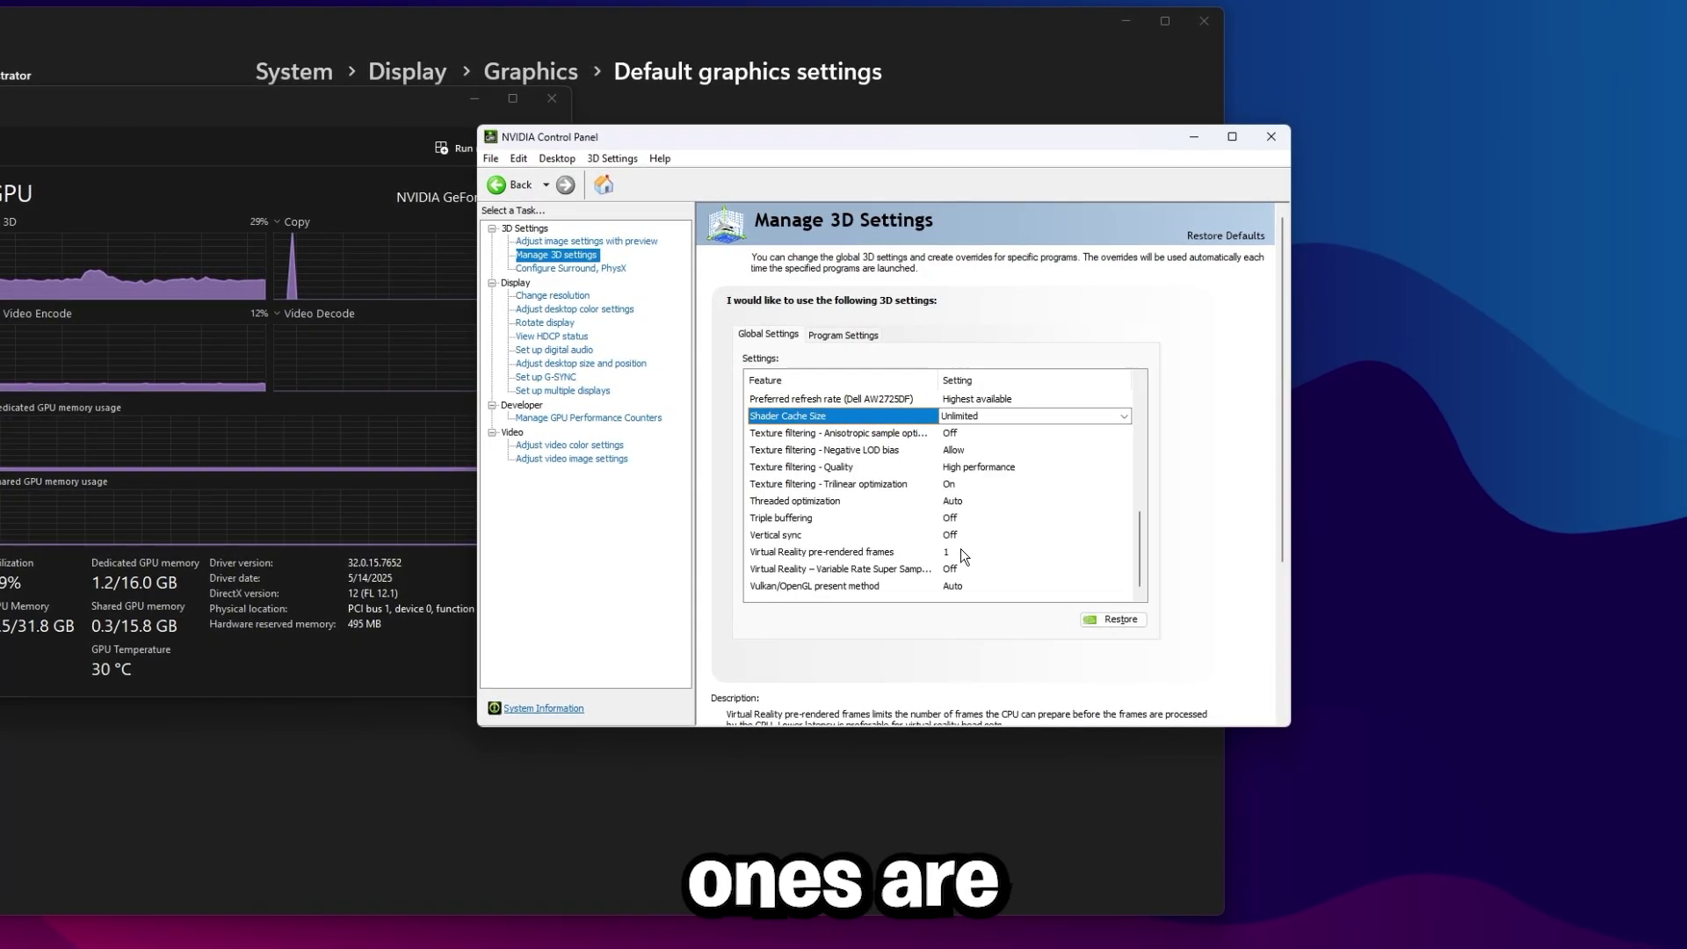
View the Surround and PhysX configuration, and open the desktop color settings.
click(528, 272)
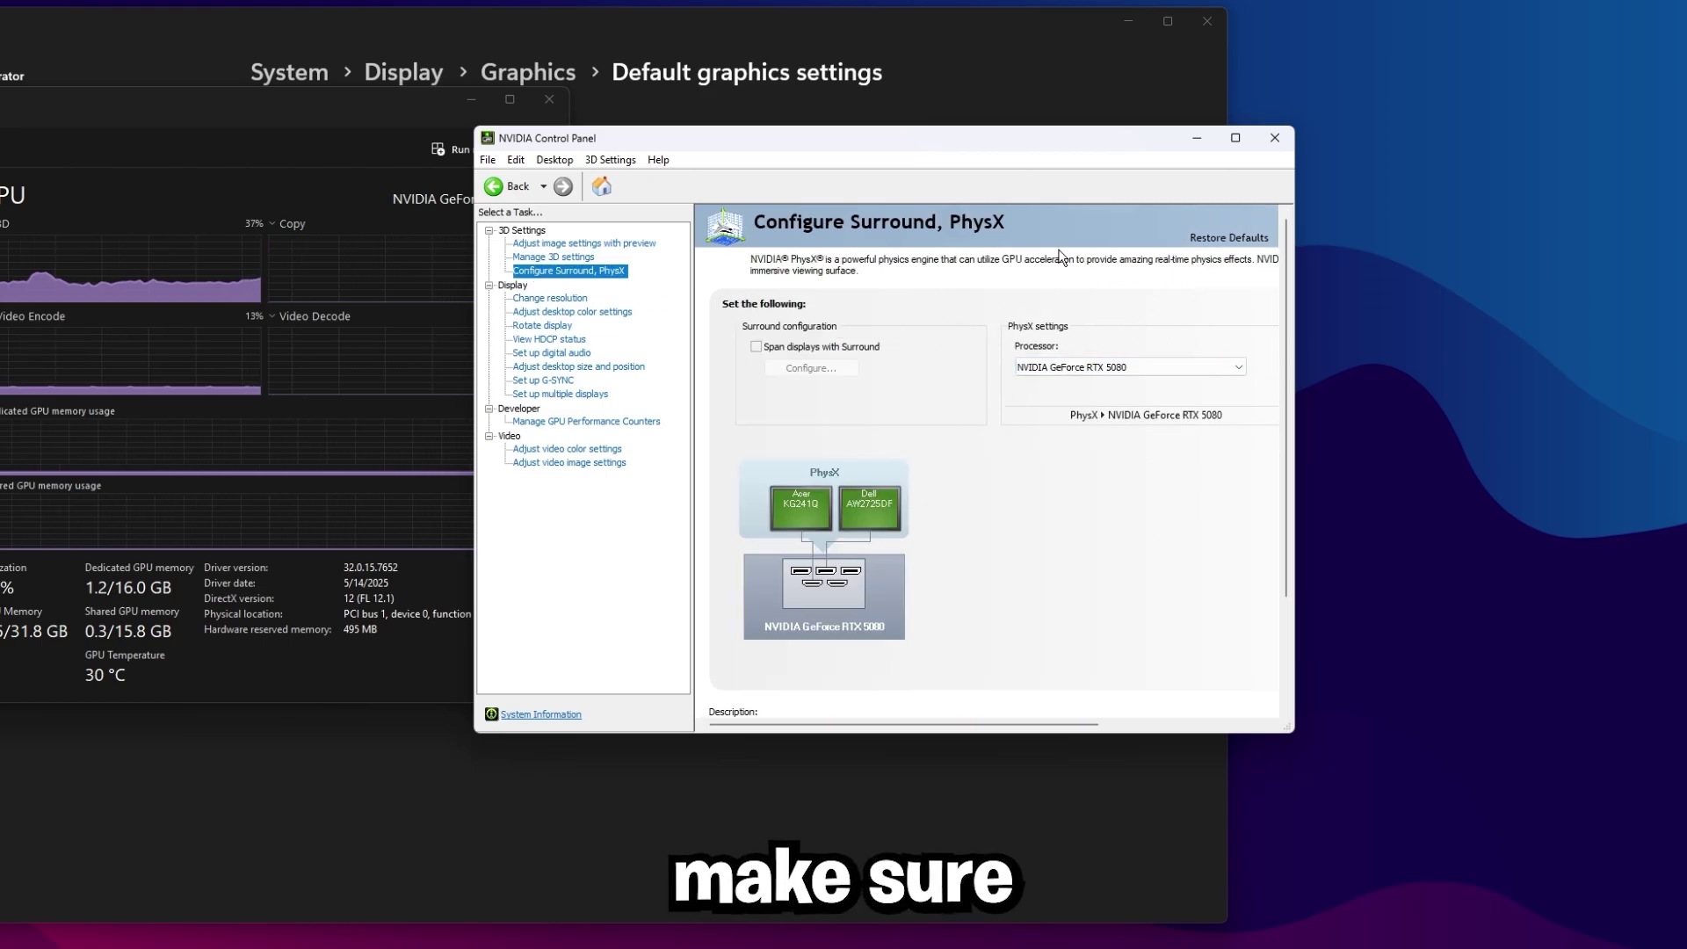
click(572, 312)
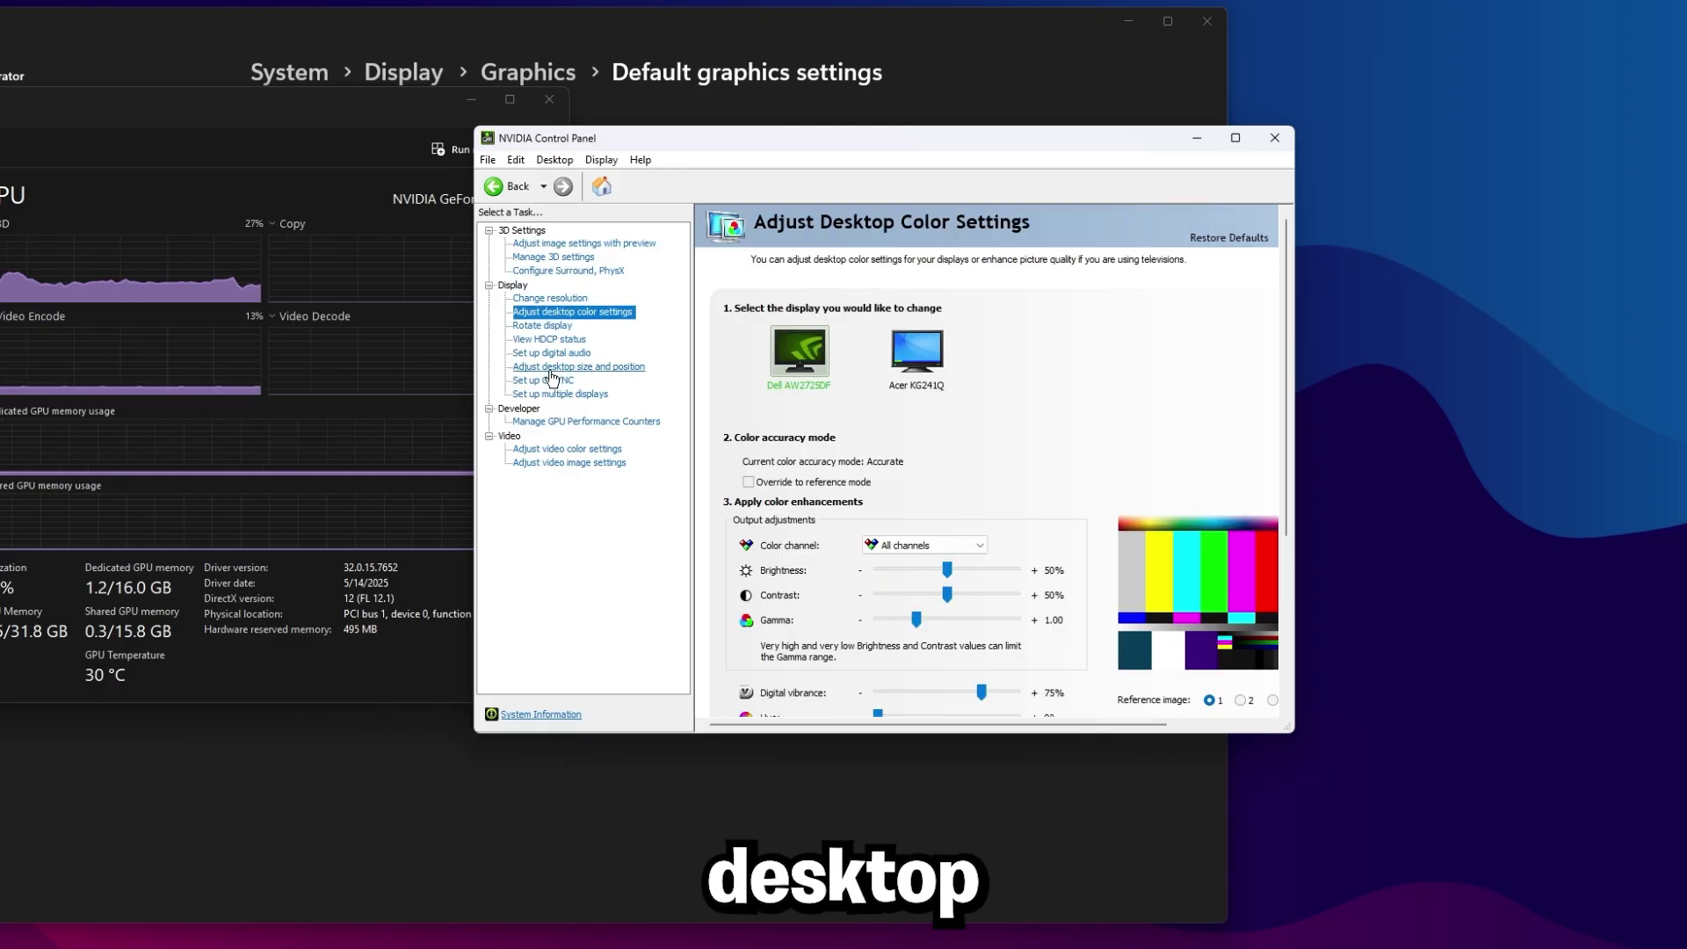
Open the desktop size and position settings in NVIDIA Control Panel and view the scaling options.
click(552, 370)
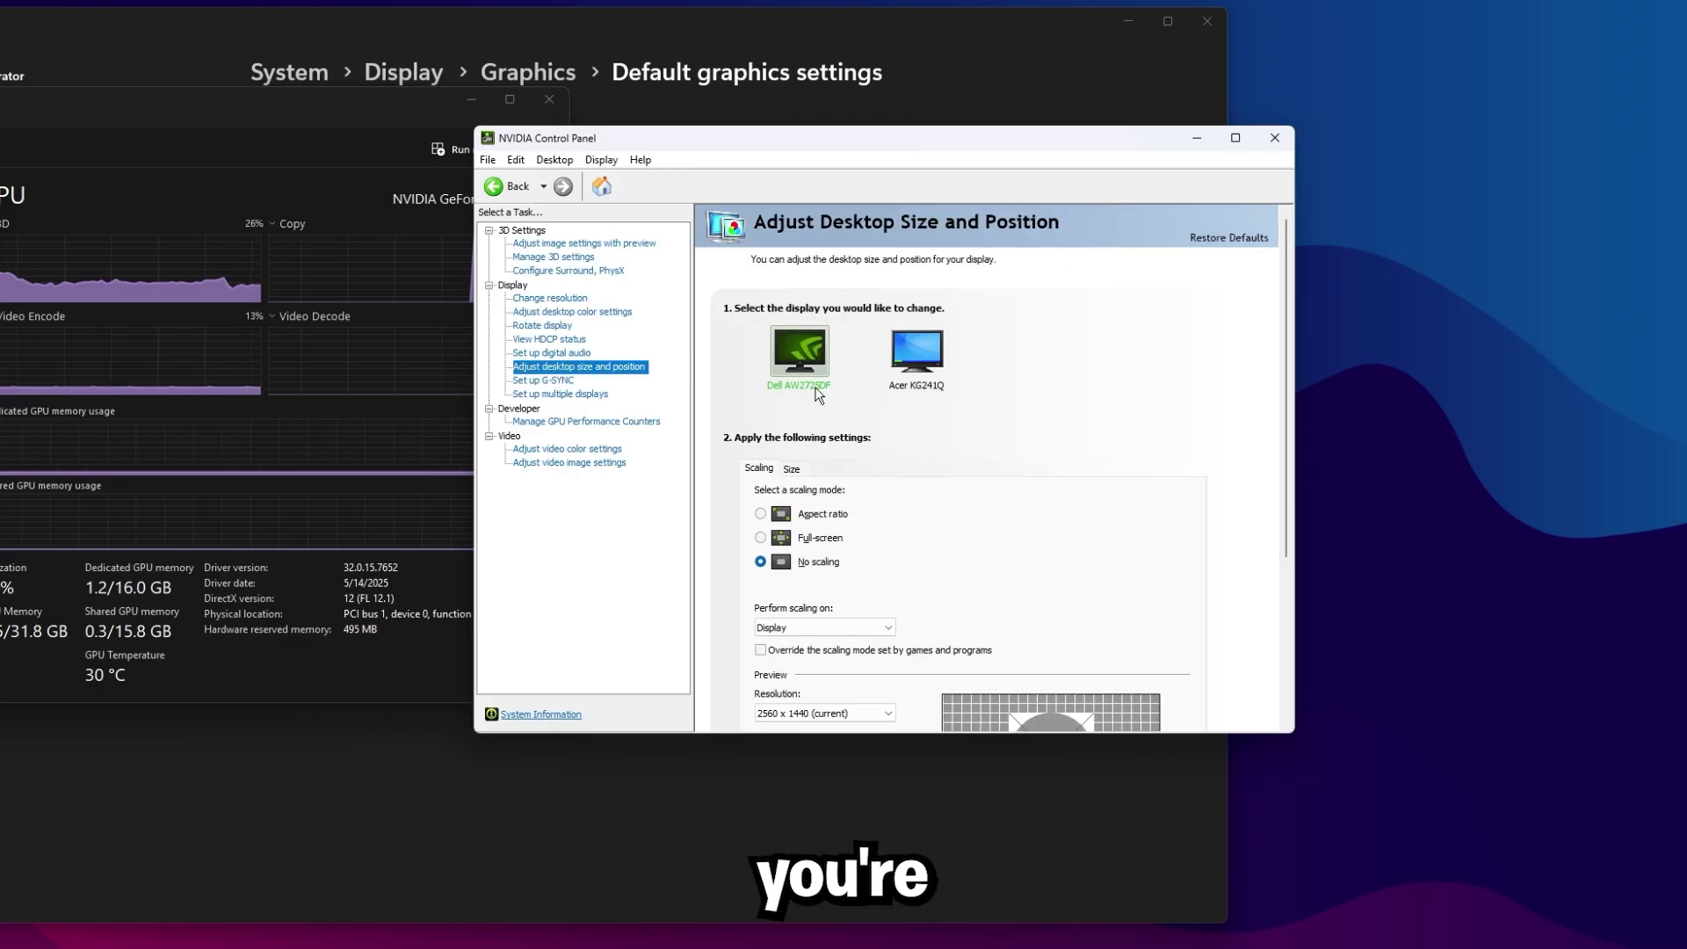
scroll(842, 573, down, 3)
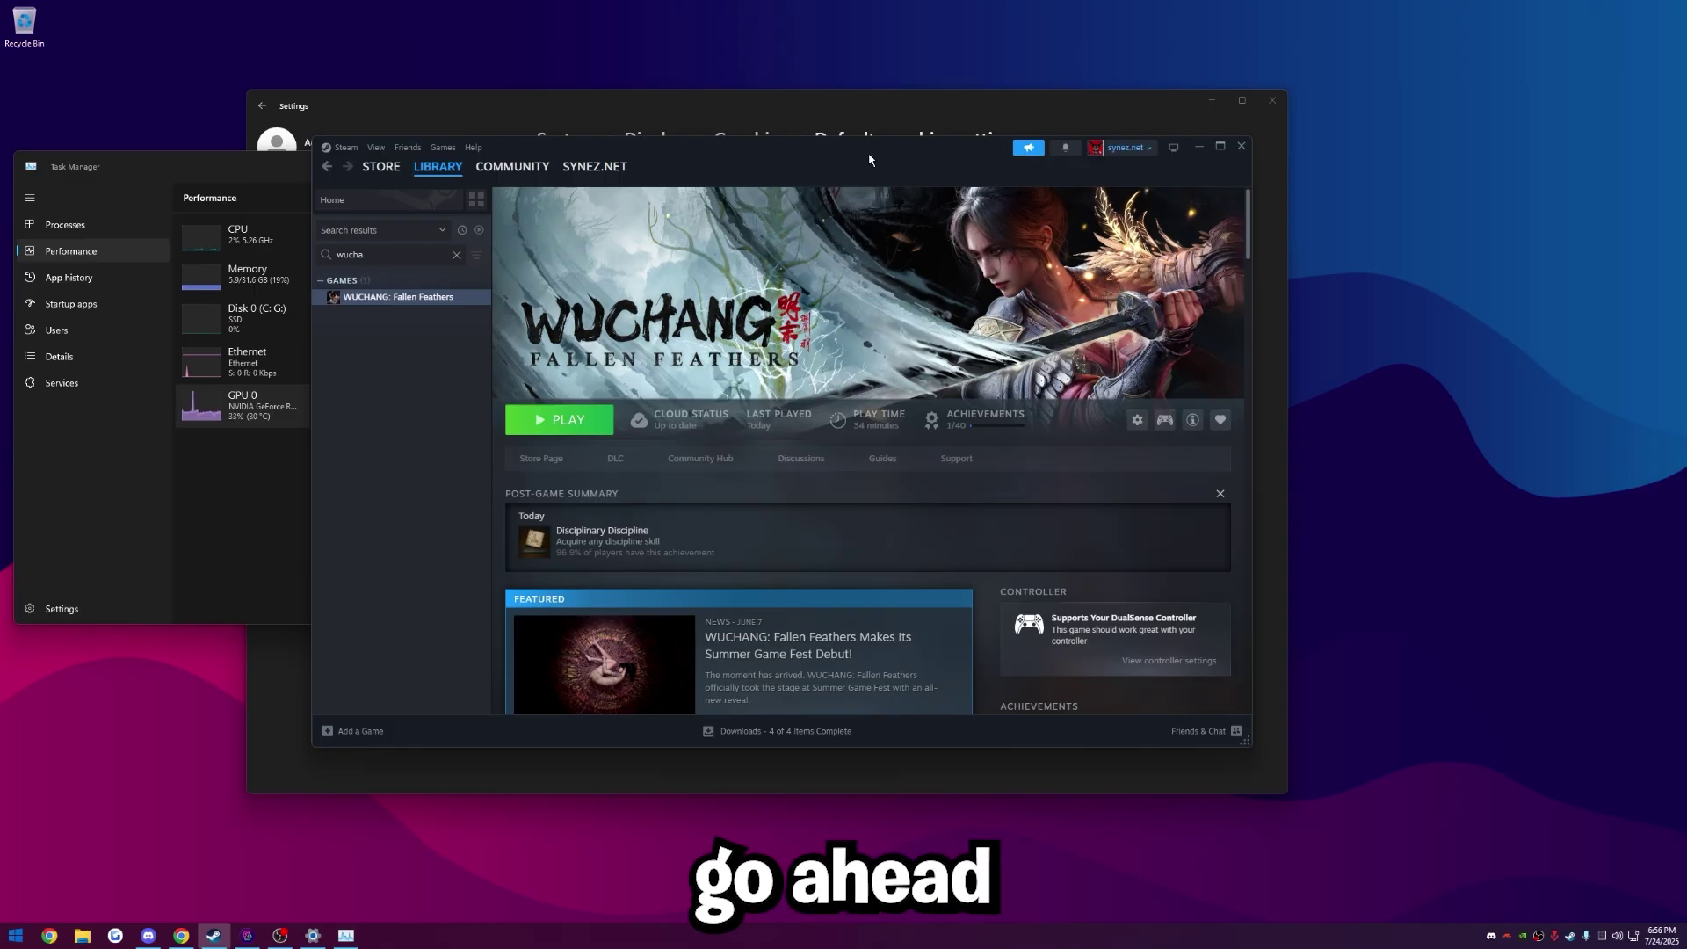
In Steam's Interface settings, turn off smooth scrolling in web views.
drag(869, 159, 892, 145)
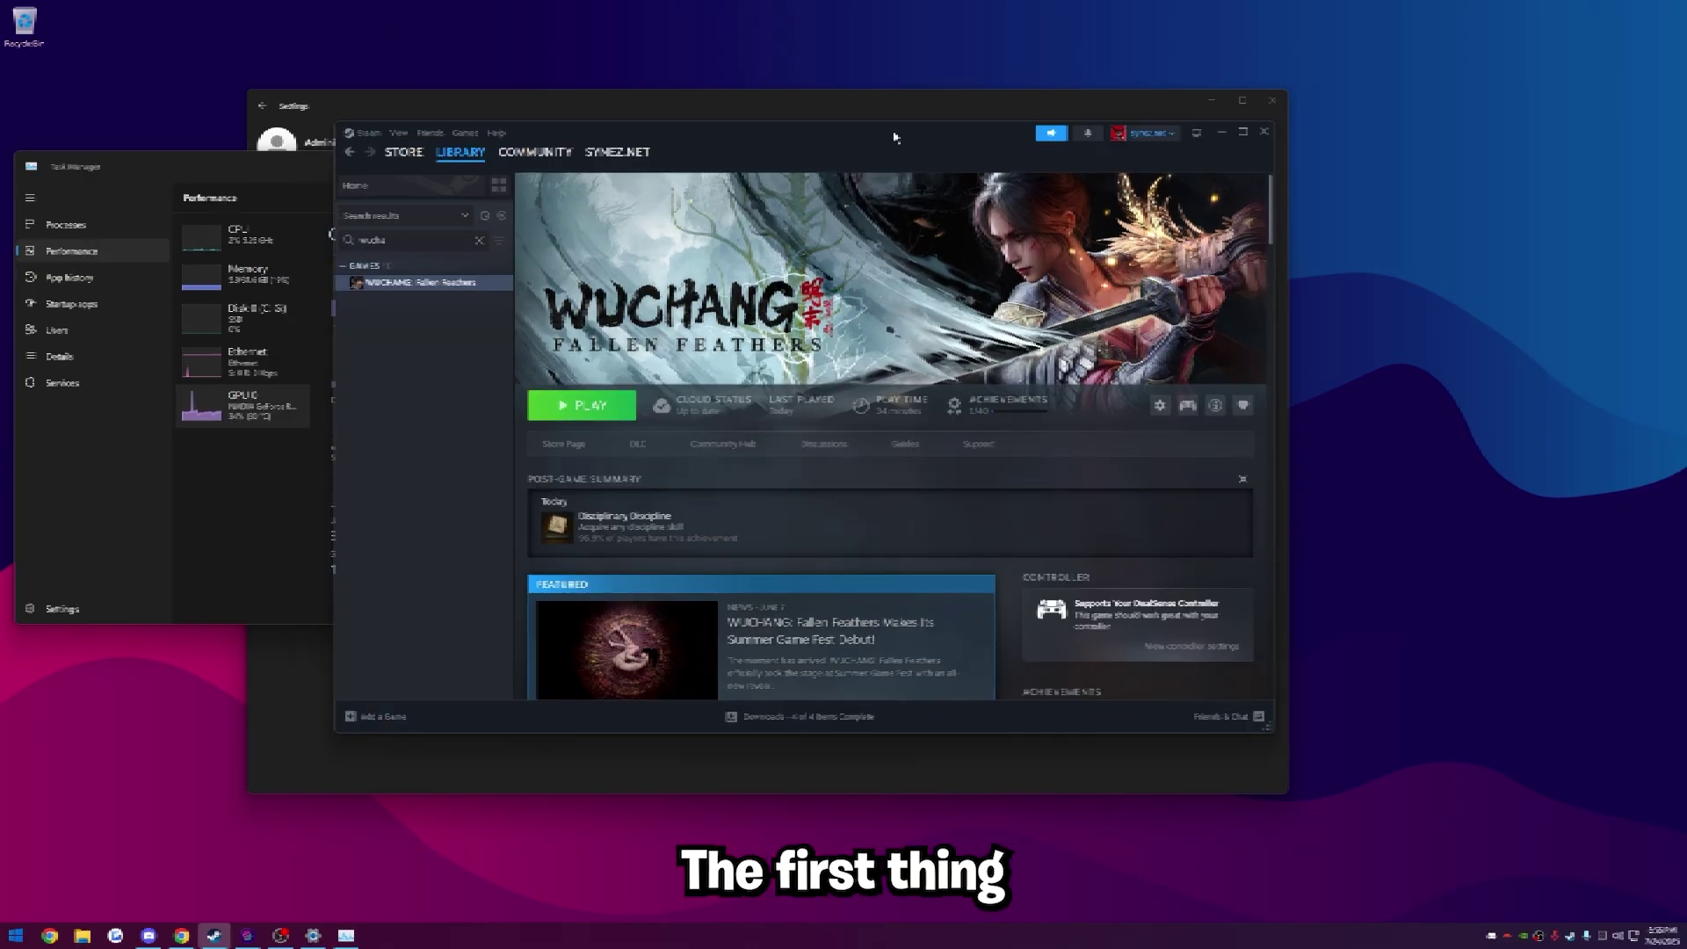
click(368, 137)
click(368, 264)
click(611, 394)
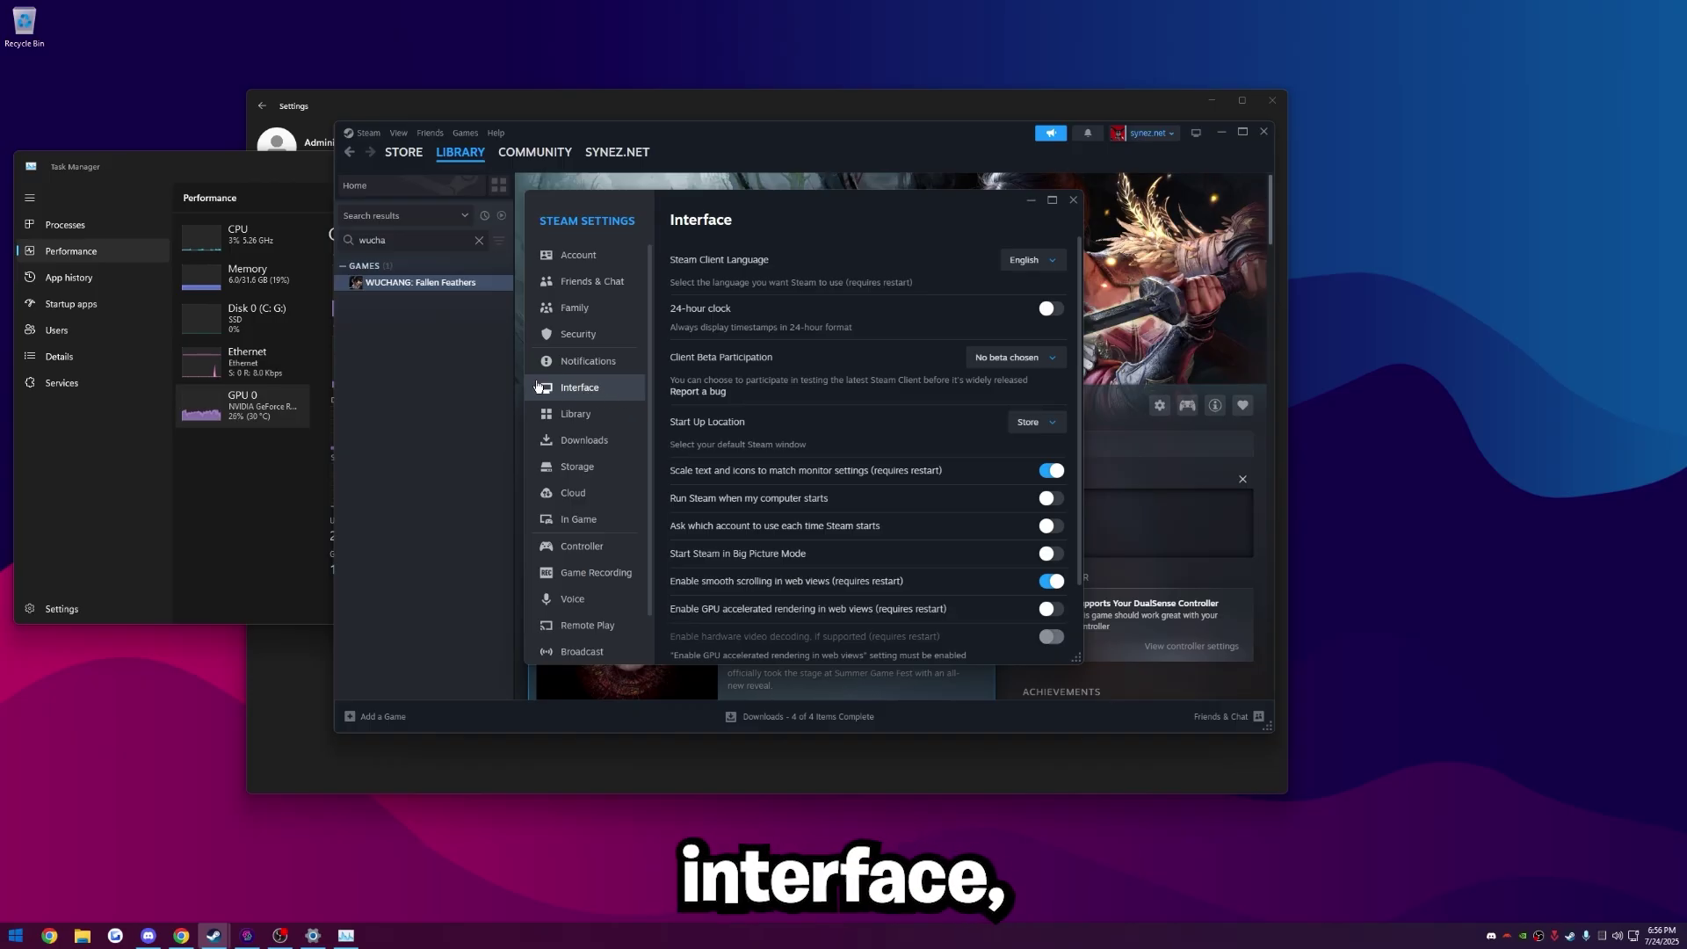
click(1051, 581)
scroll(966, 483, down, 3)
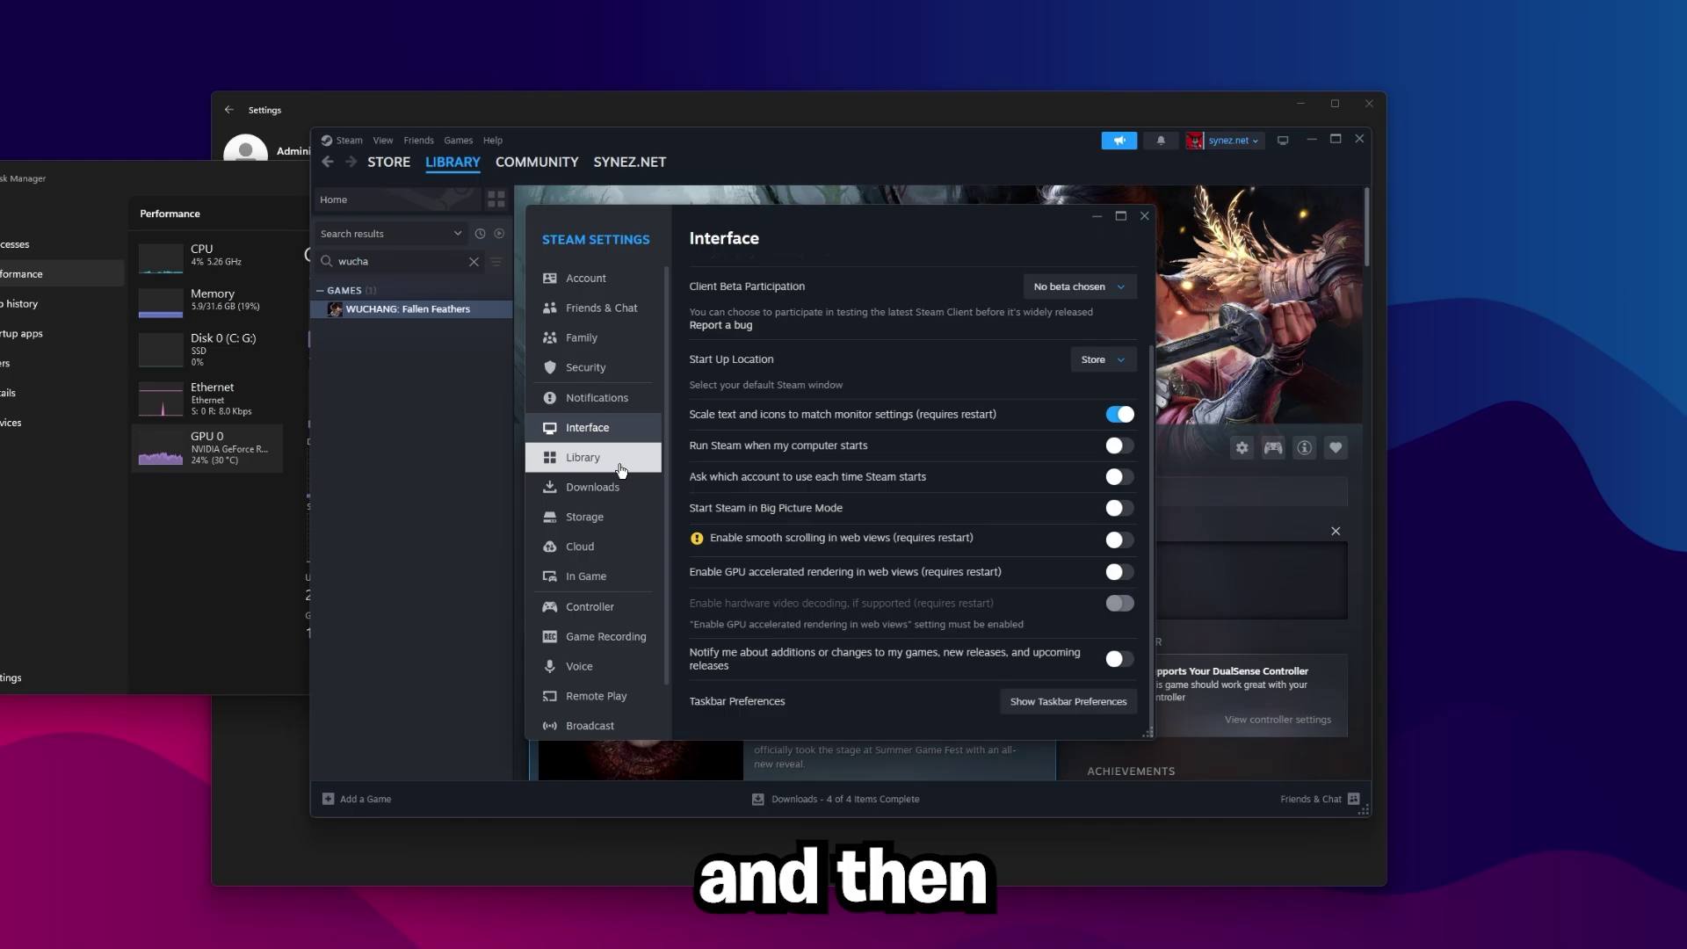
Check Low Bandwidth Mode and Low Performance Mode in the Library settings, and the gameplay download and shader pre-caching options in Downloads.
click(620, 469)
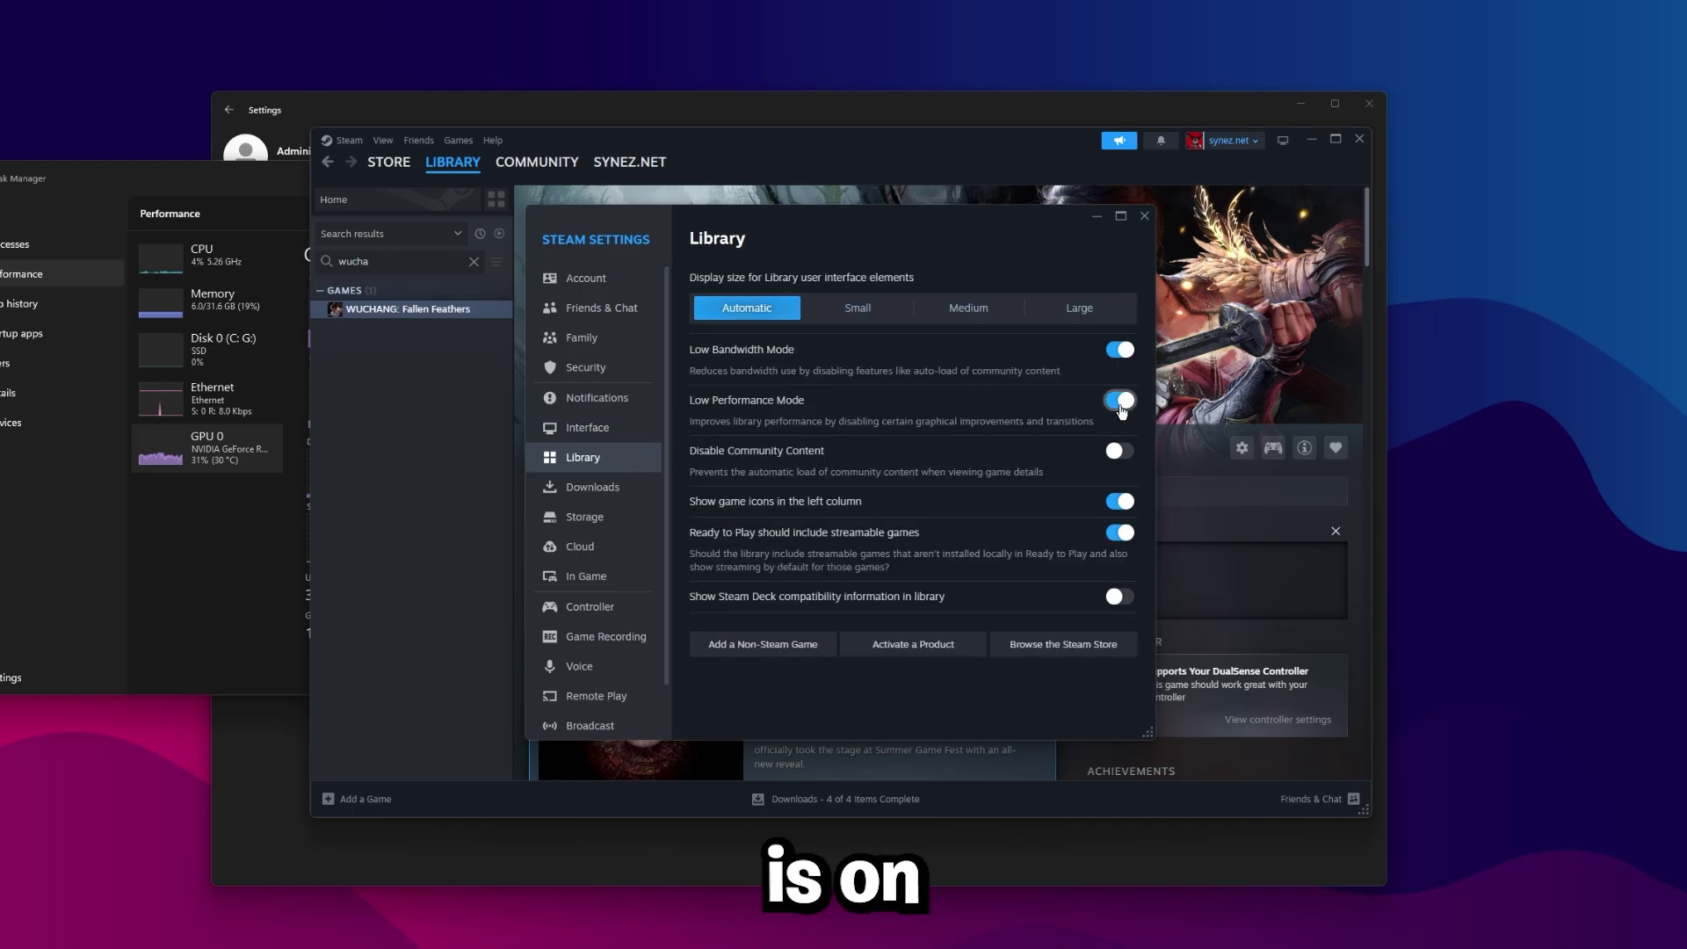
click(593, 487)
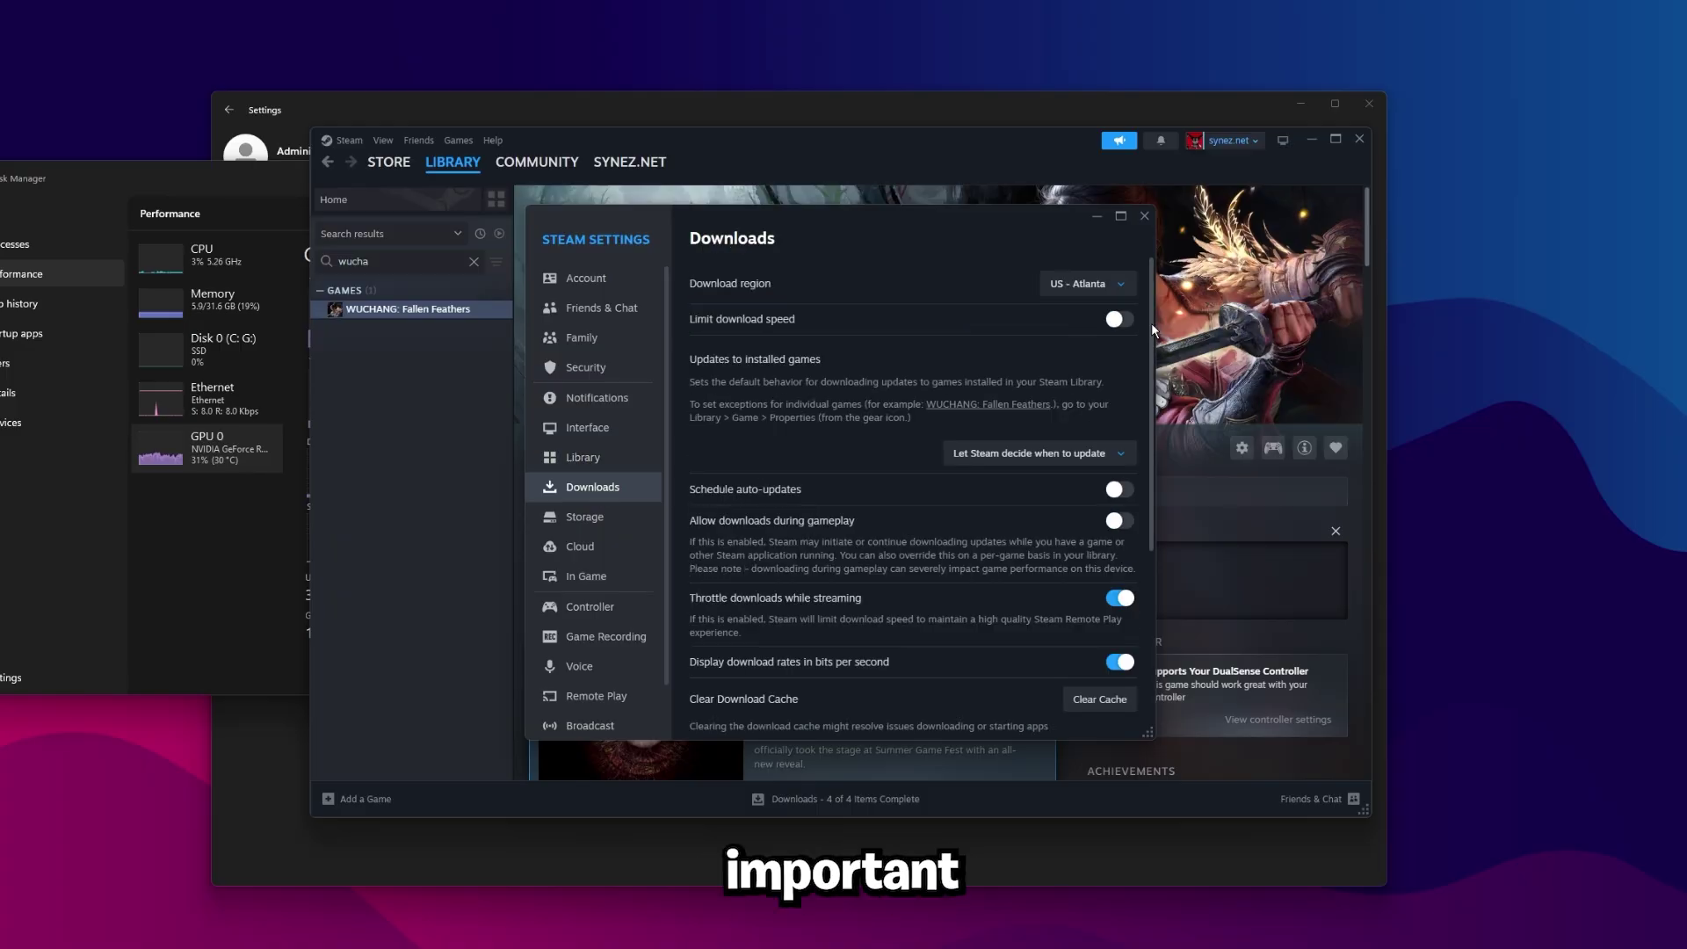
drag(1147, 332, 1140, 494)
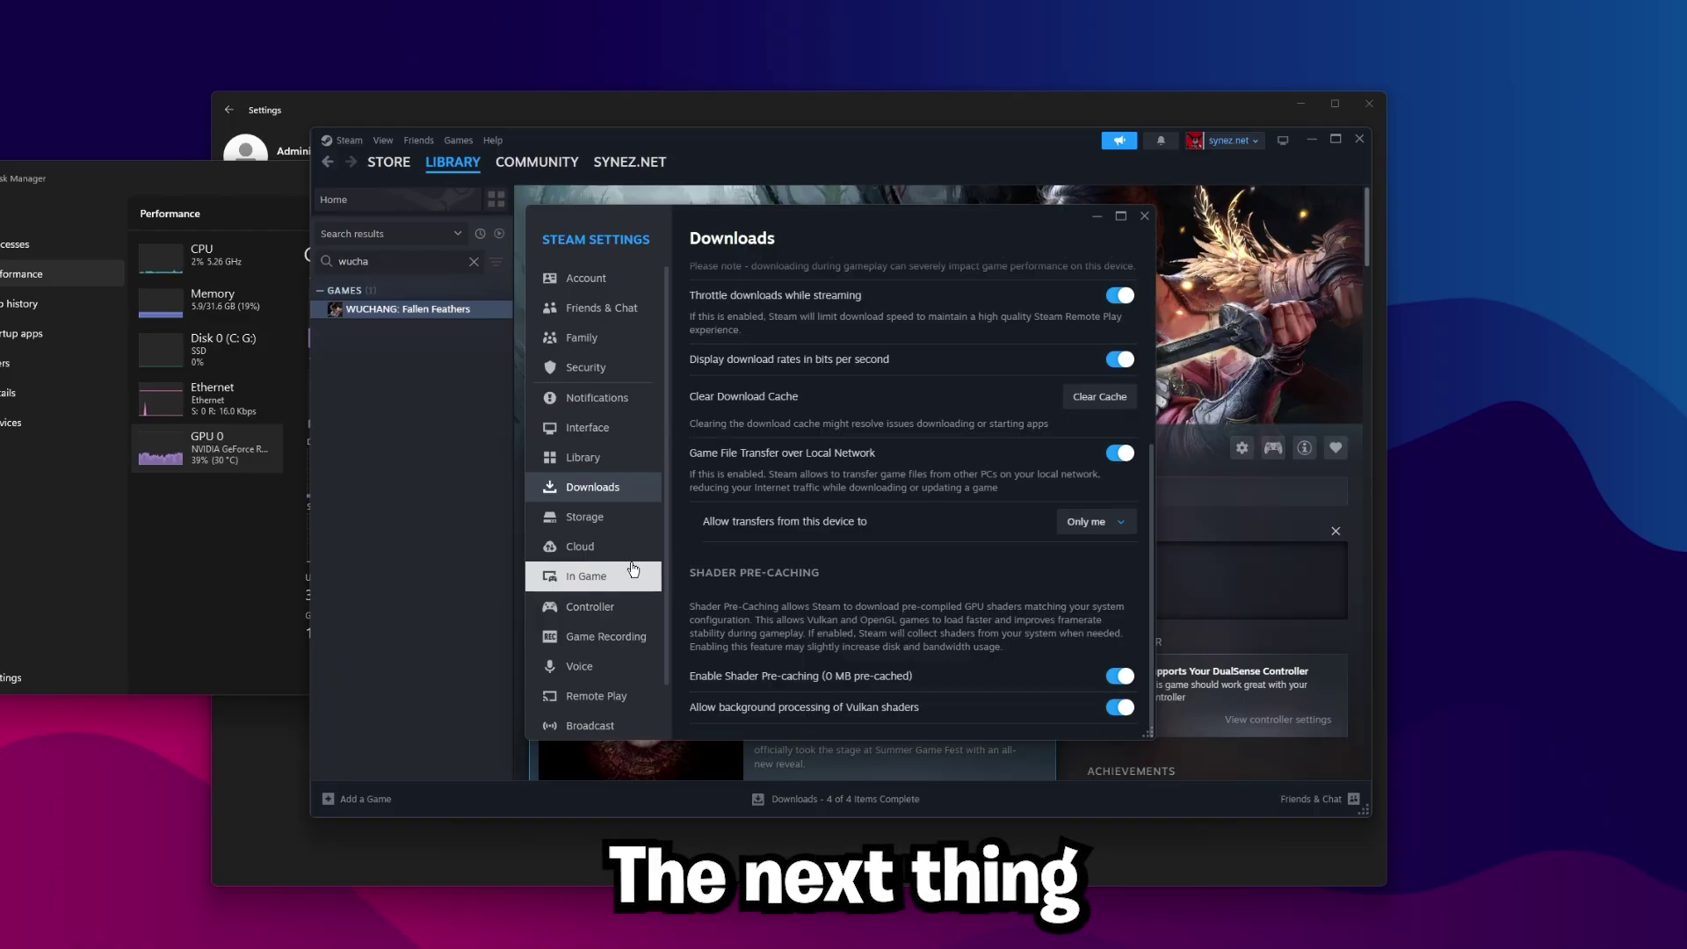
Review the In Game, Game Recording and Remote Play settings.
click(606, 578)
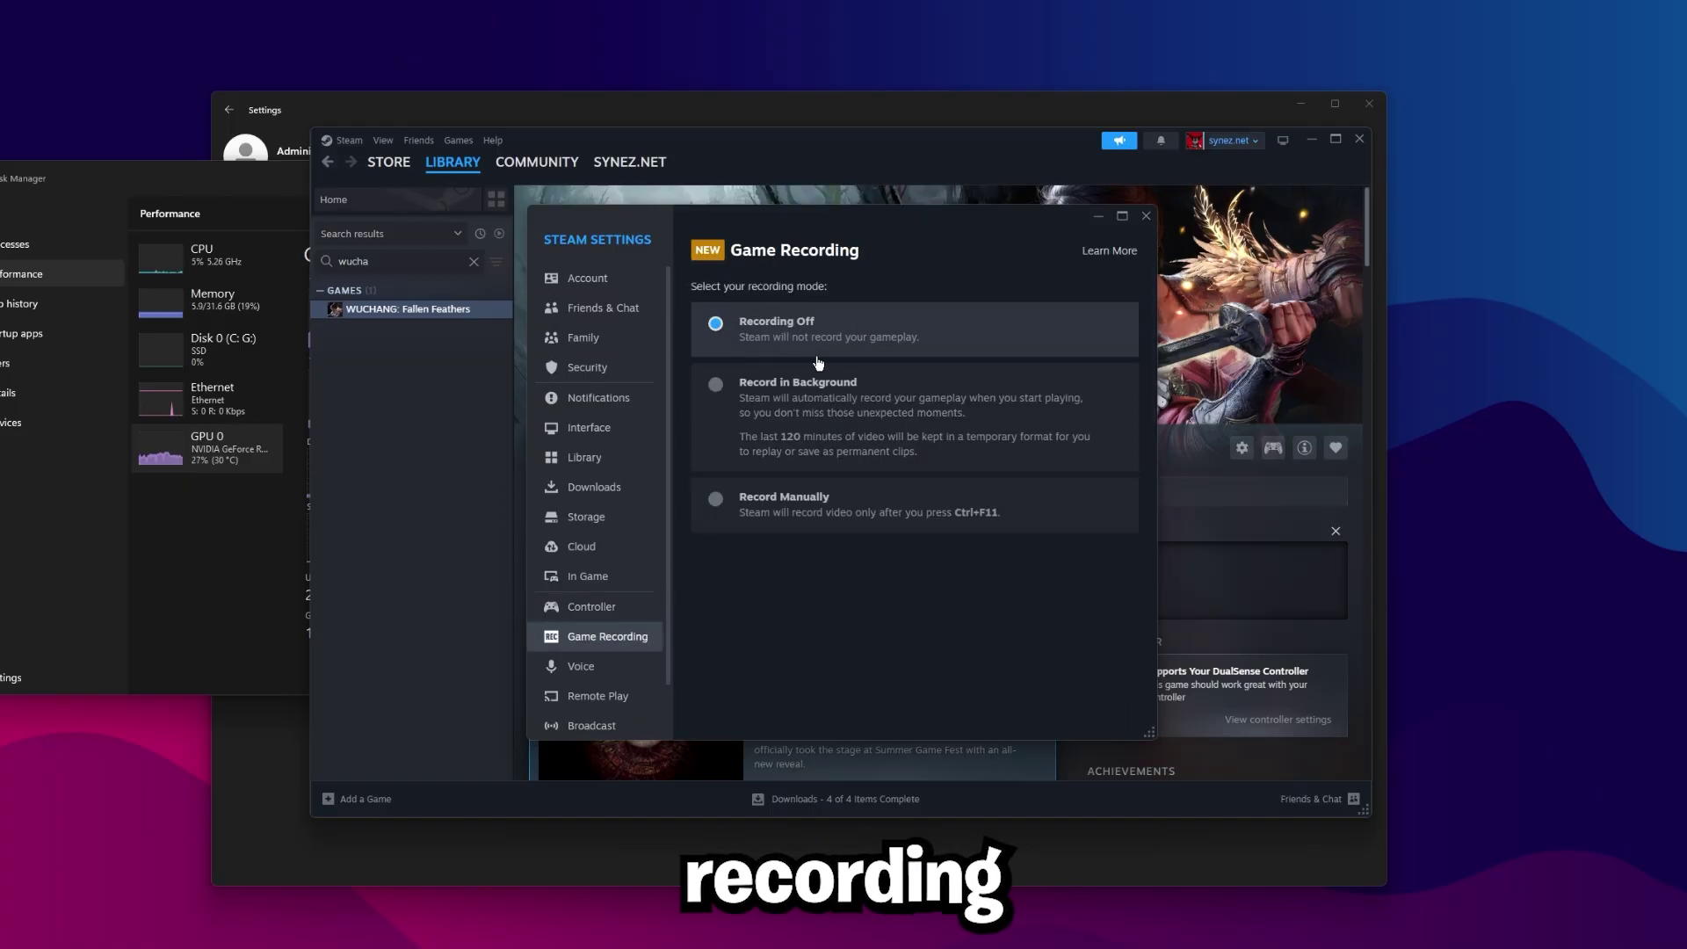
scroll(658, 655, down, 1)
click(658, 651)
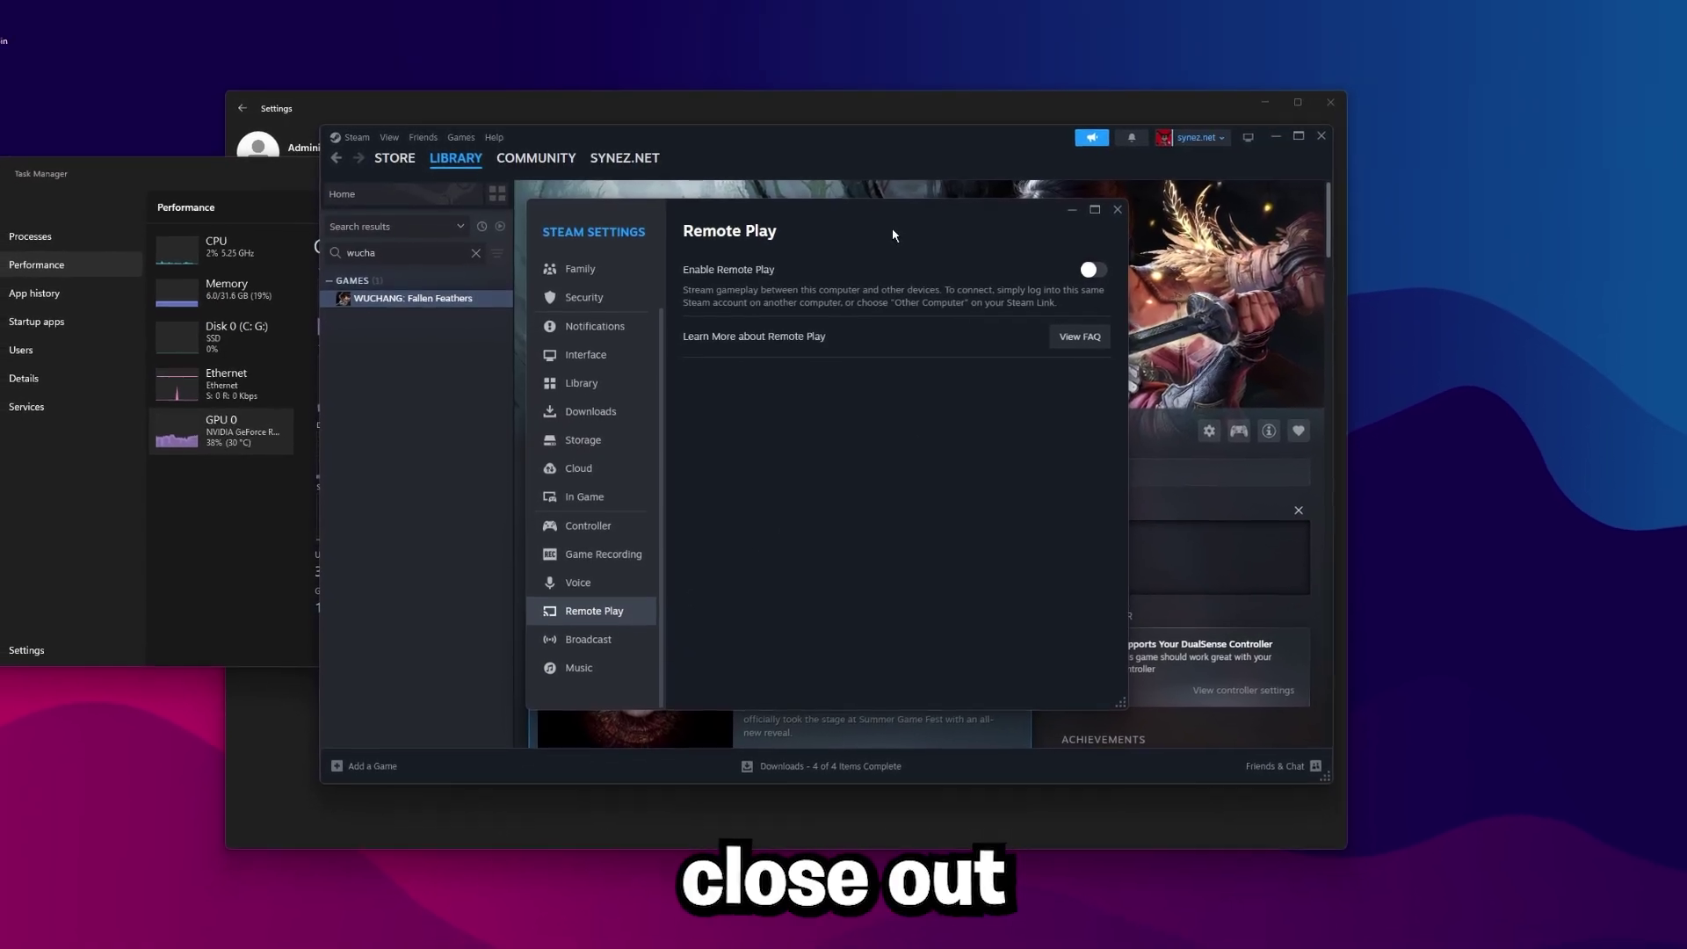
Close the Steam settings and exit Steam completely.
click(1116, 209)
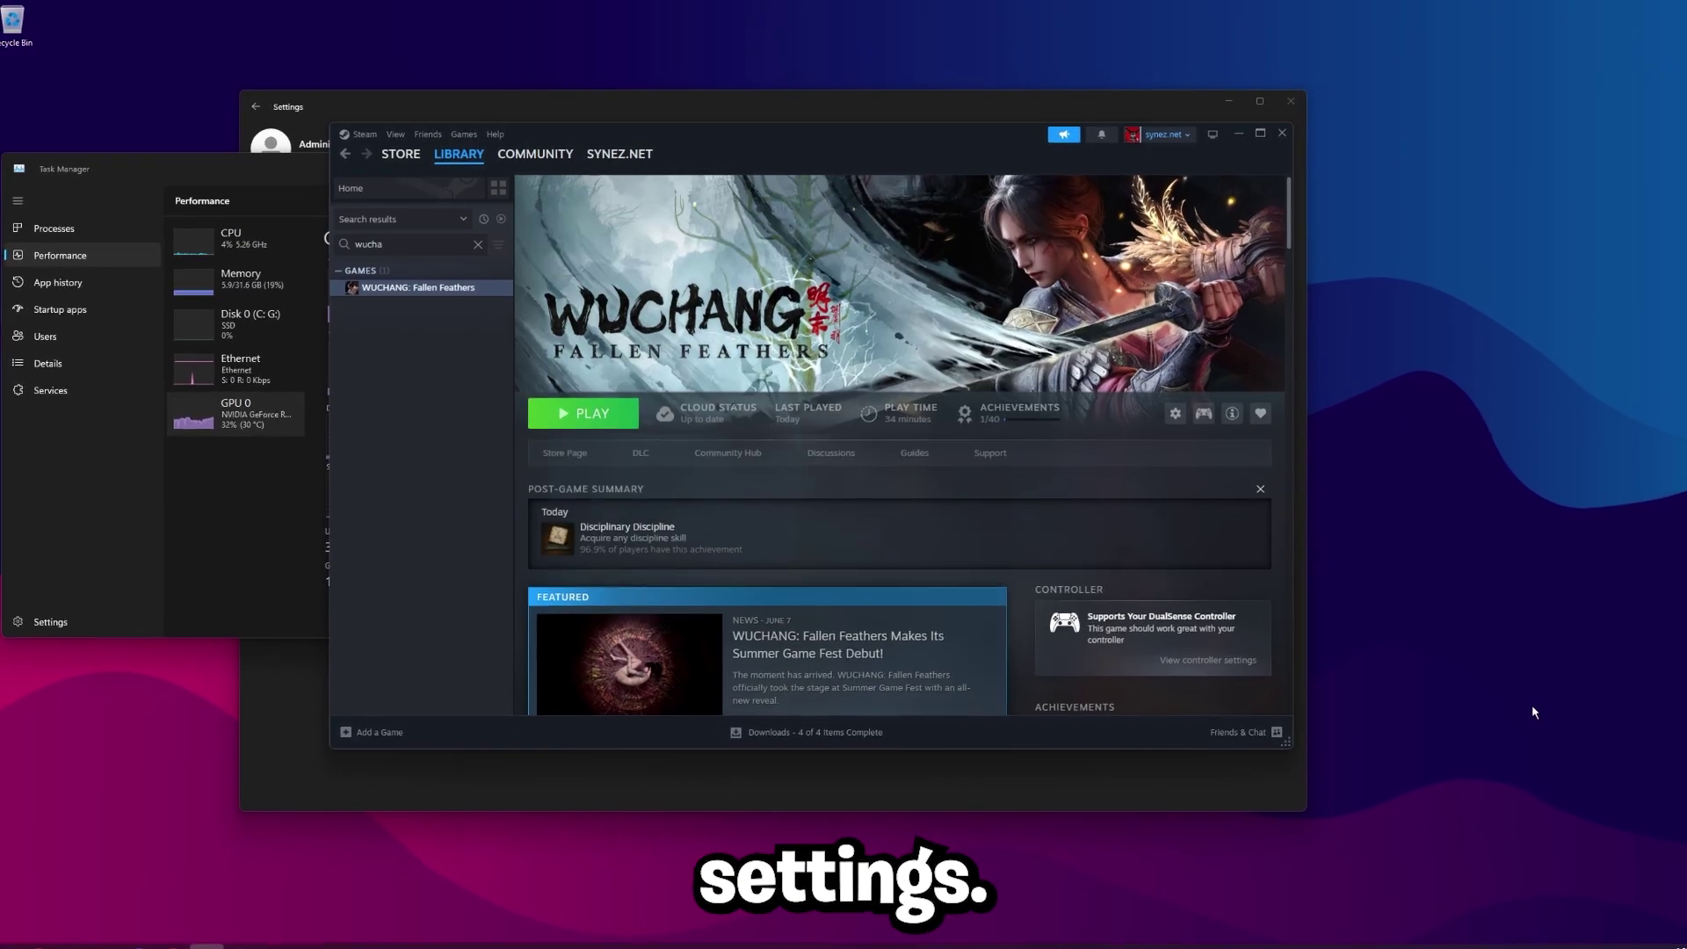
right_click(1527, 947)
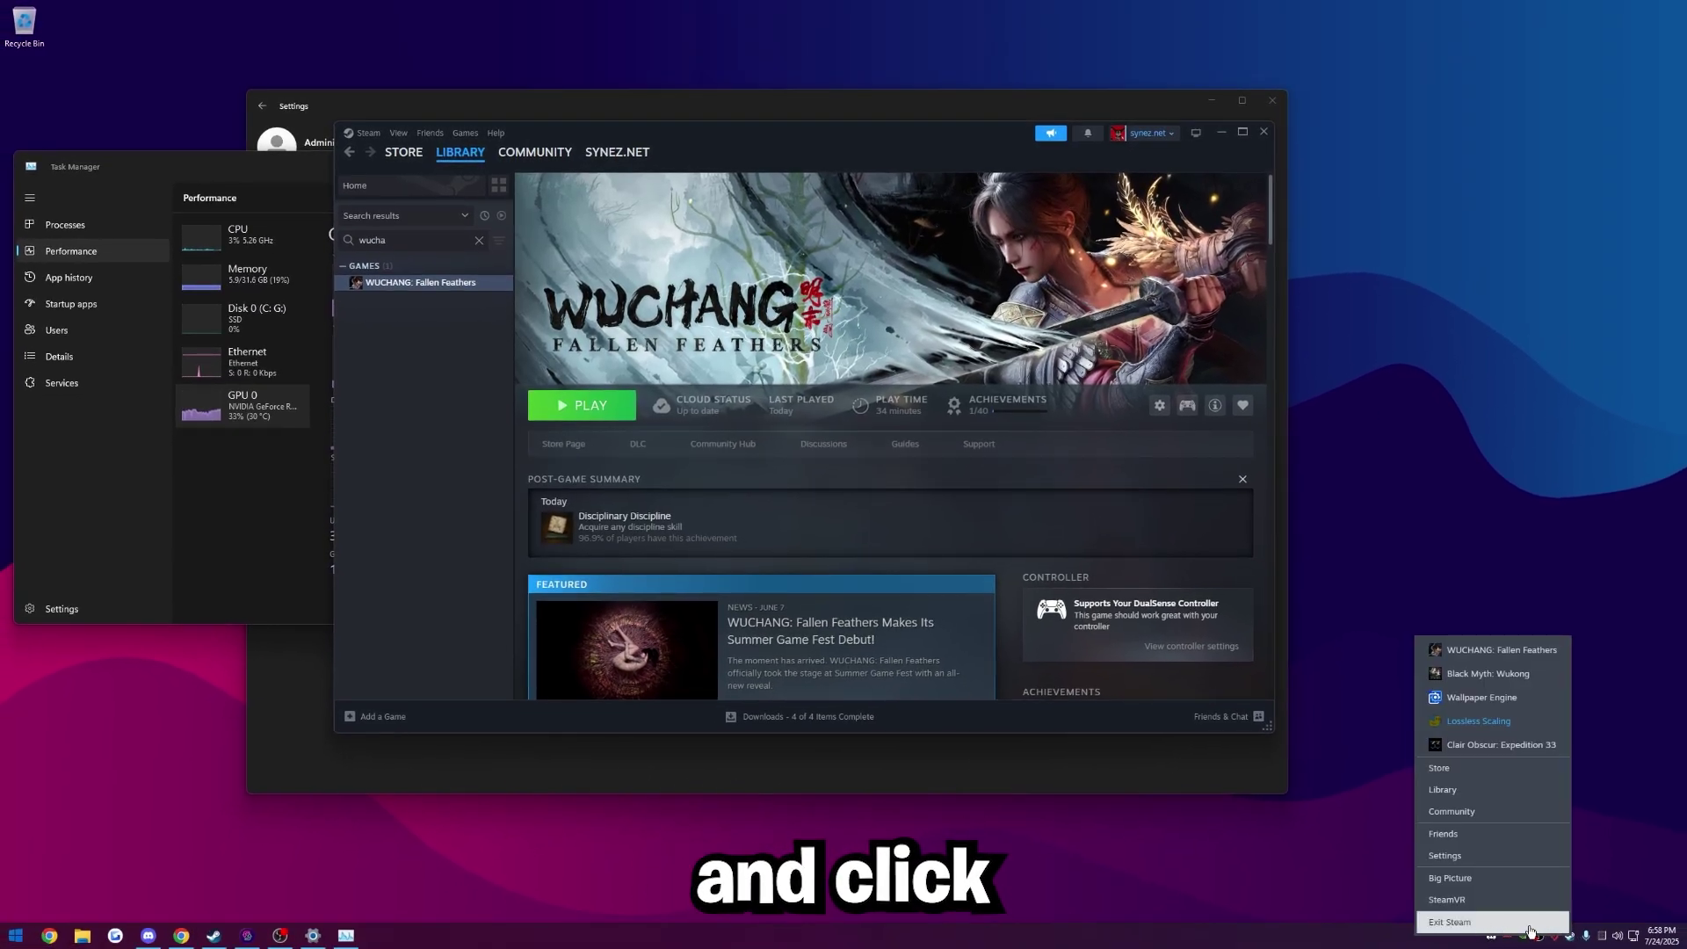
click(1456, 923)
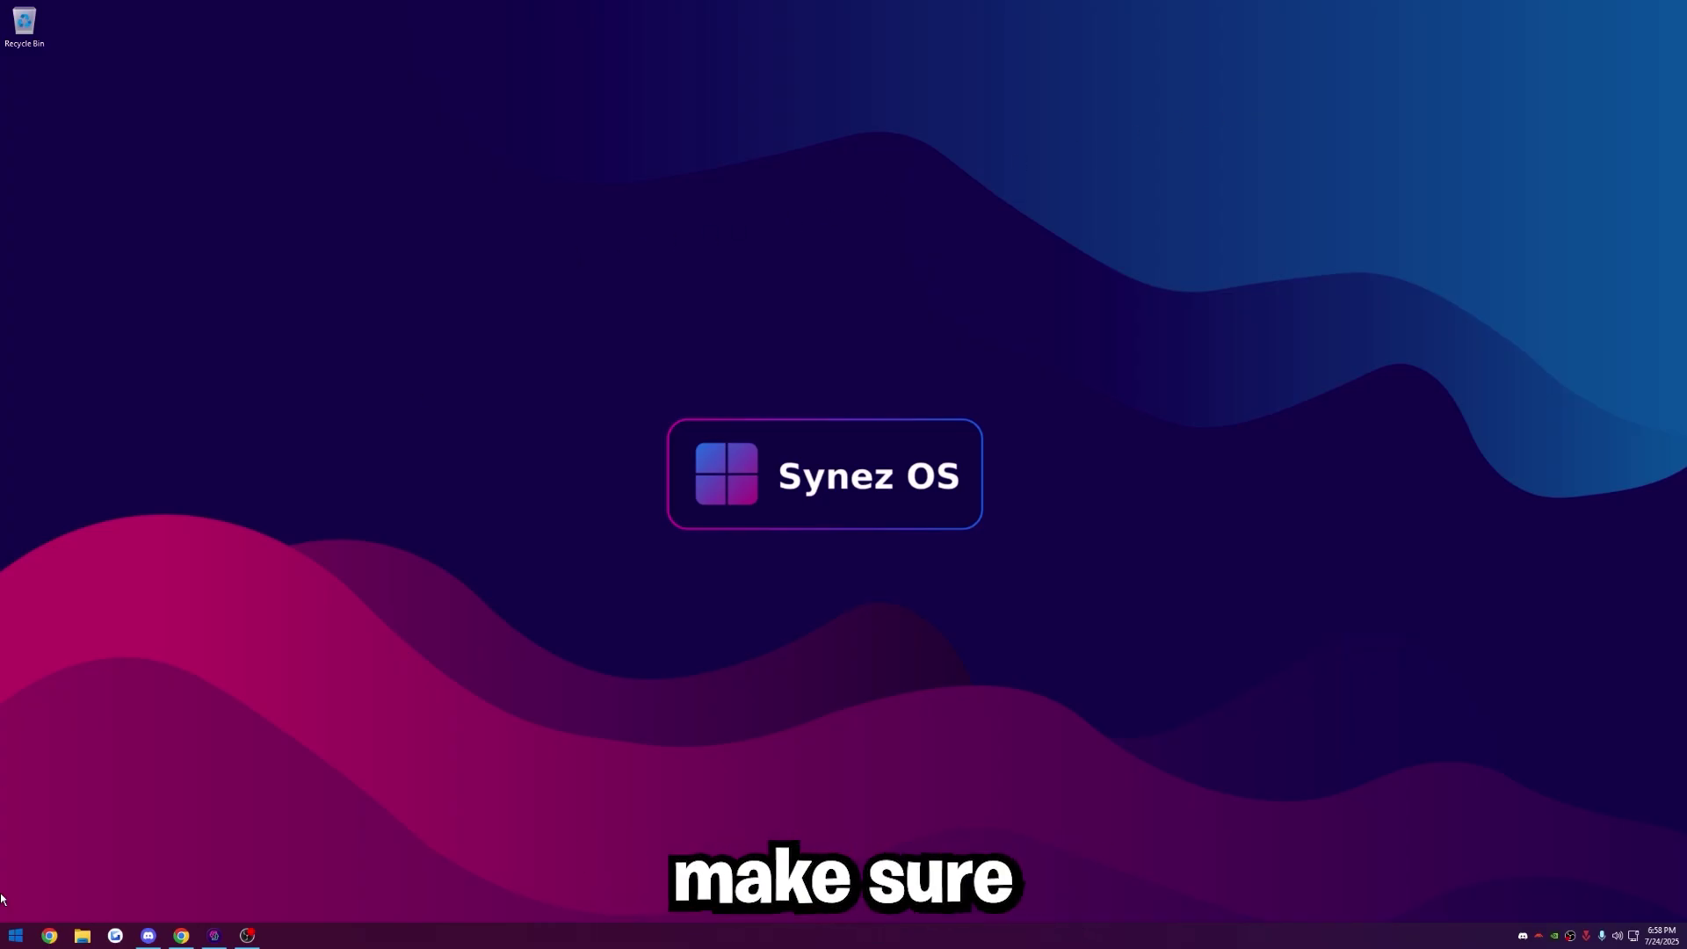
Search Windows for "edit power", open the power plan's settings, and go to the Power Options overview.
key(super)
text(edit power)
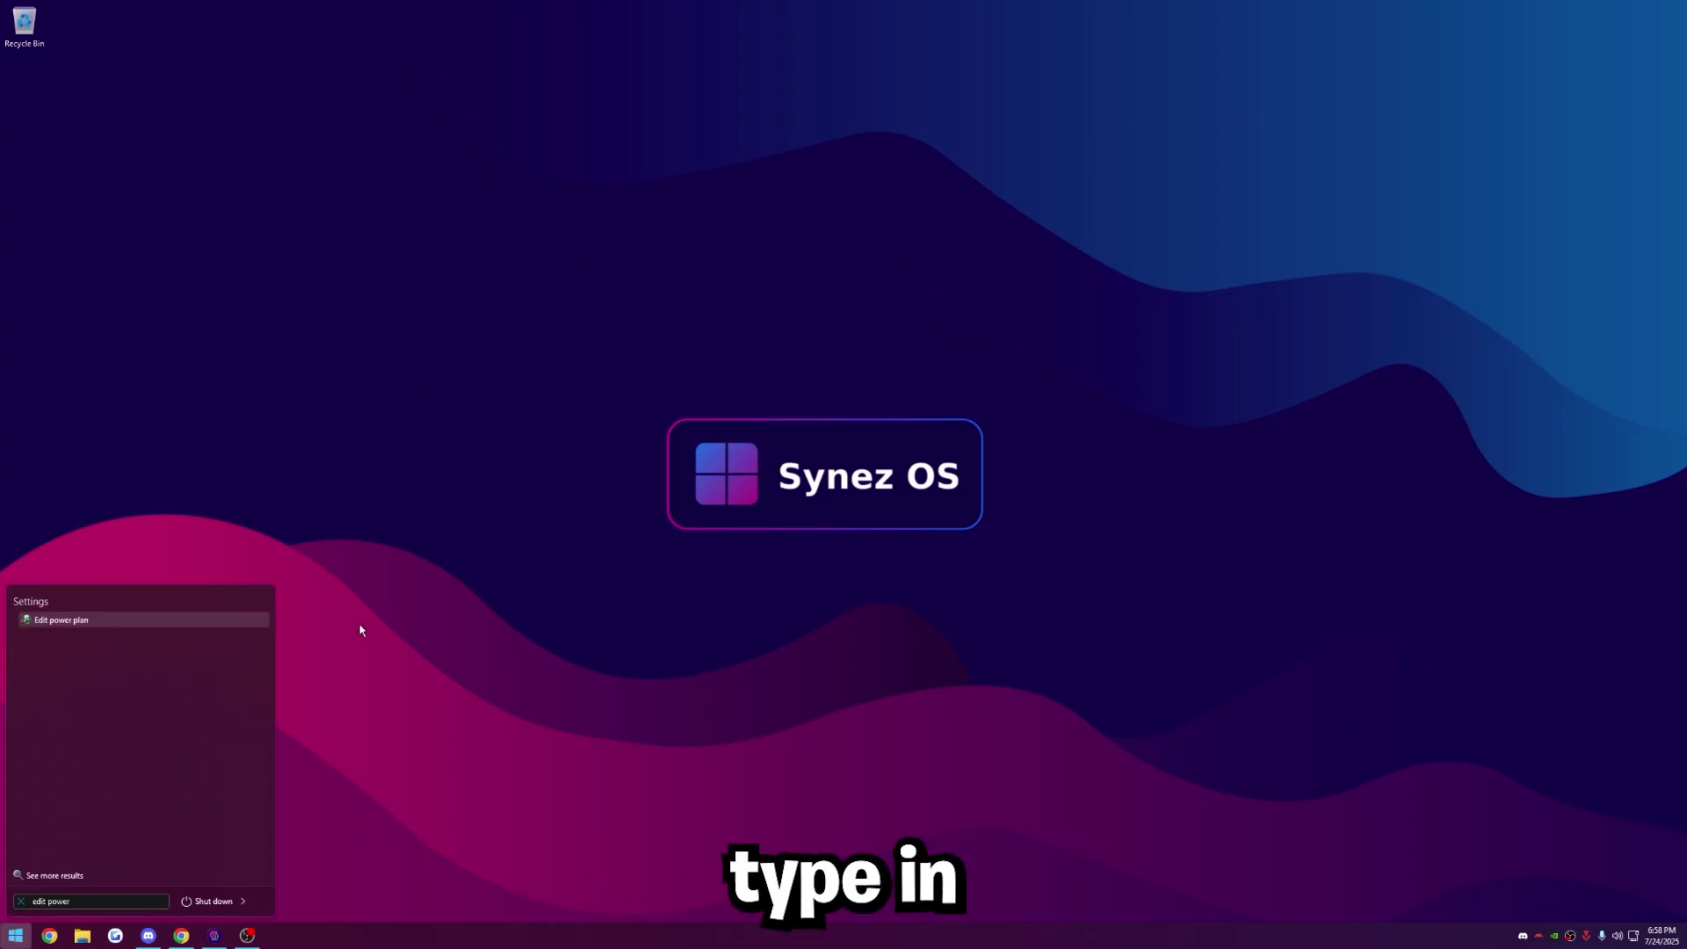
key(Return)
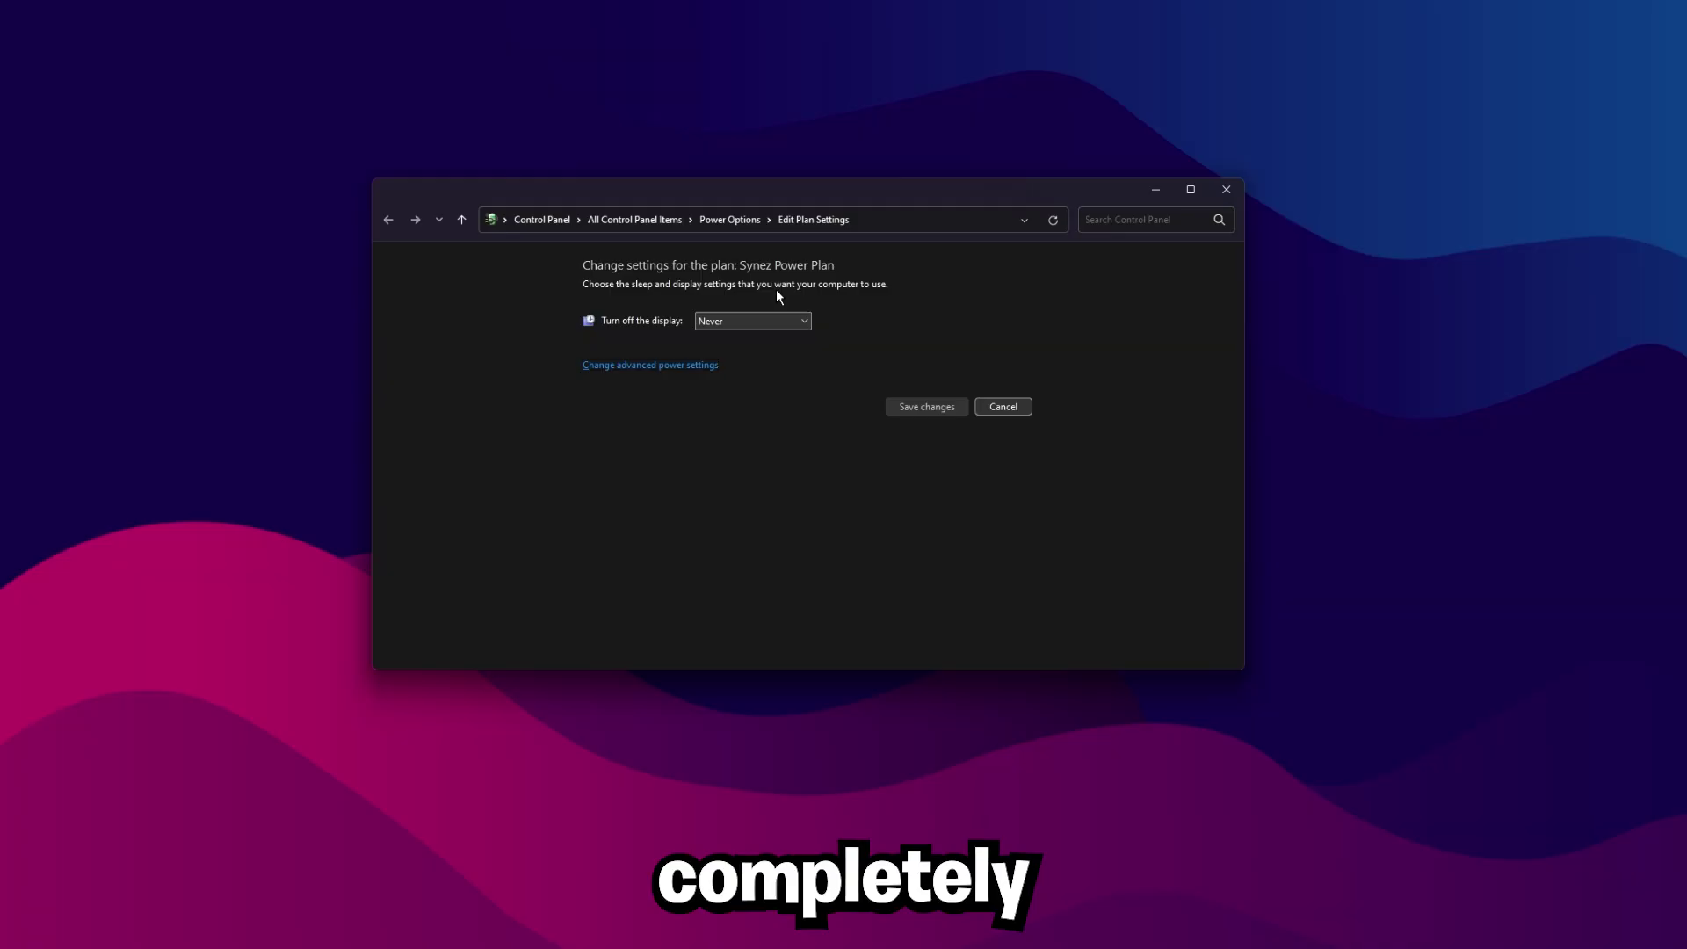
click(733, 222)
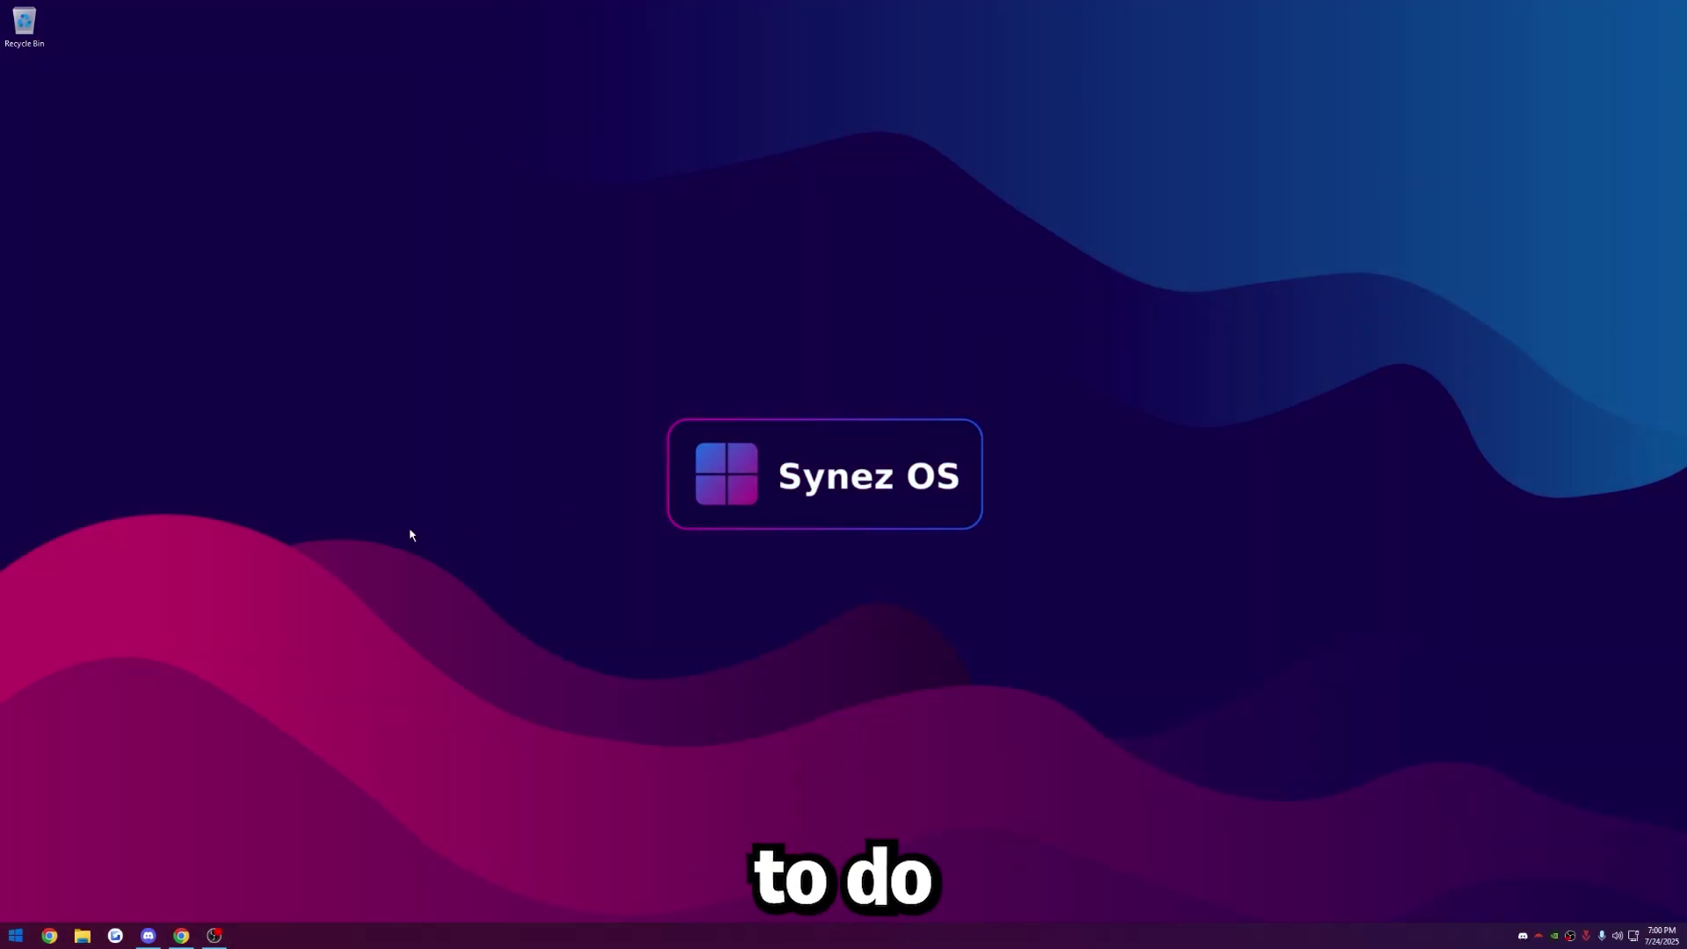
Open Windows Device Manager and select the High precision event timer under System devices.
key(super)
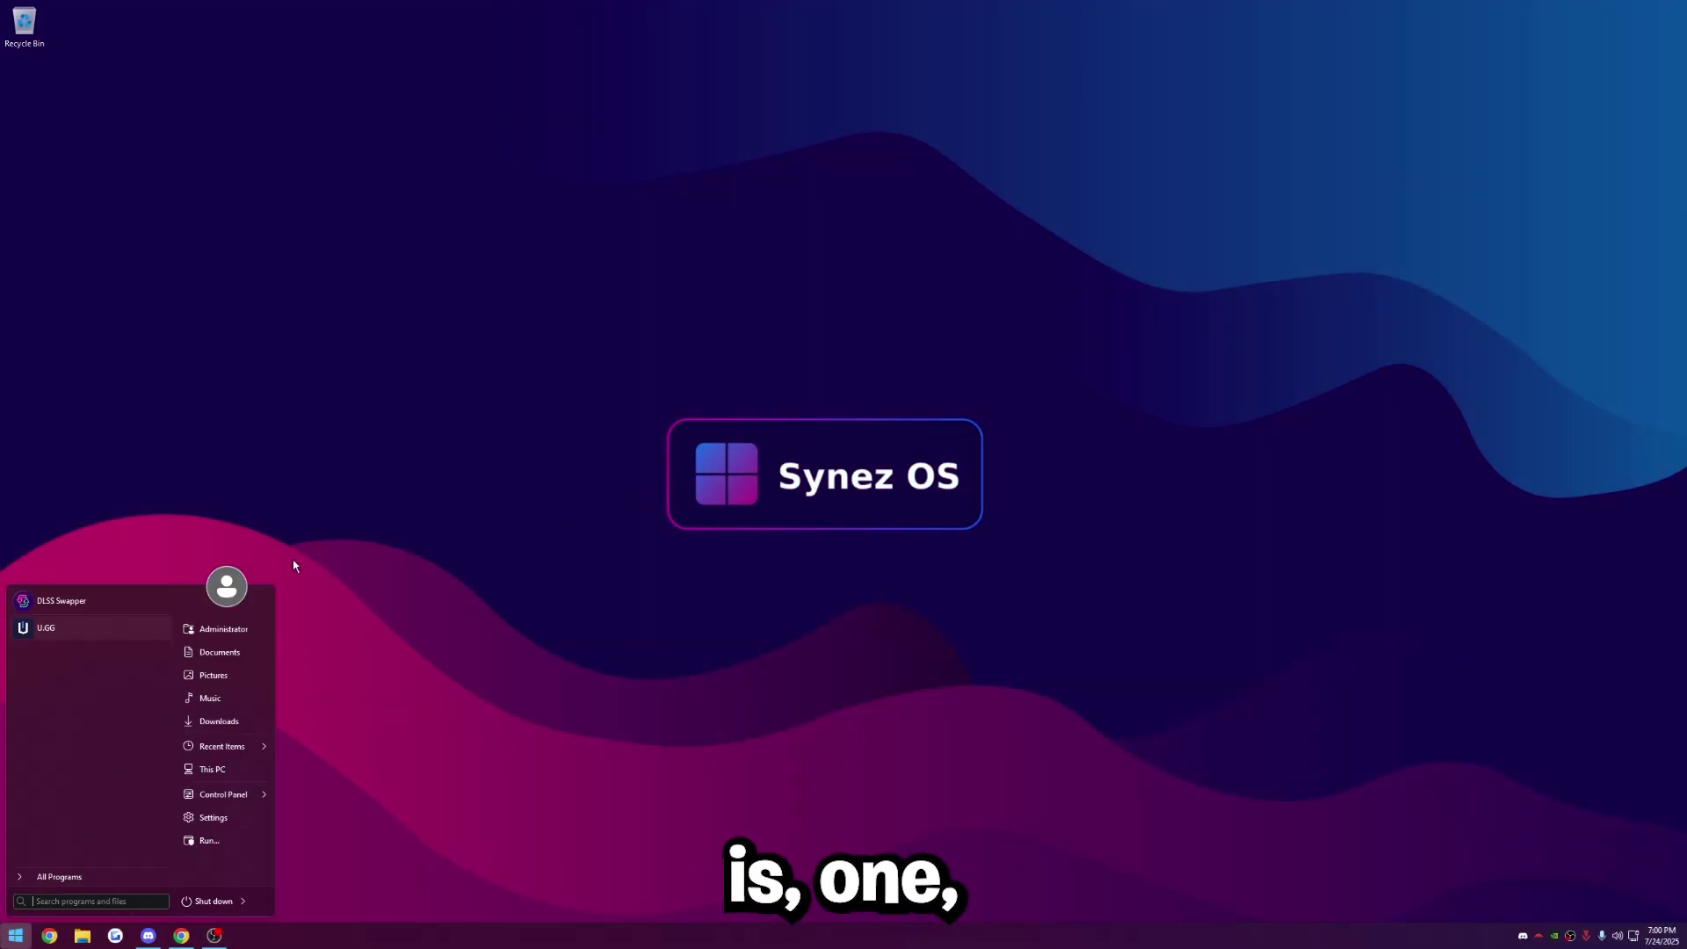
text(device manager)
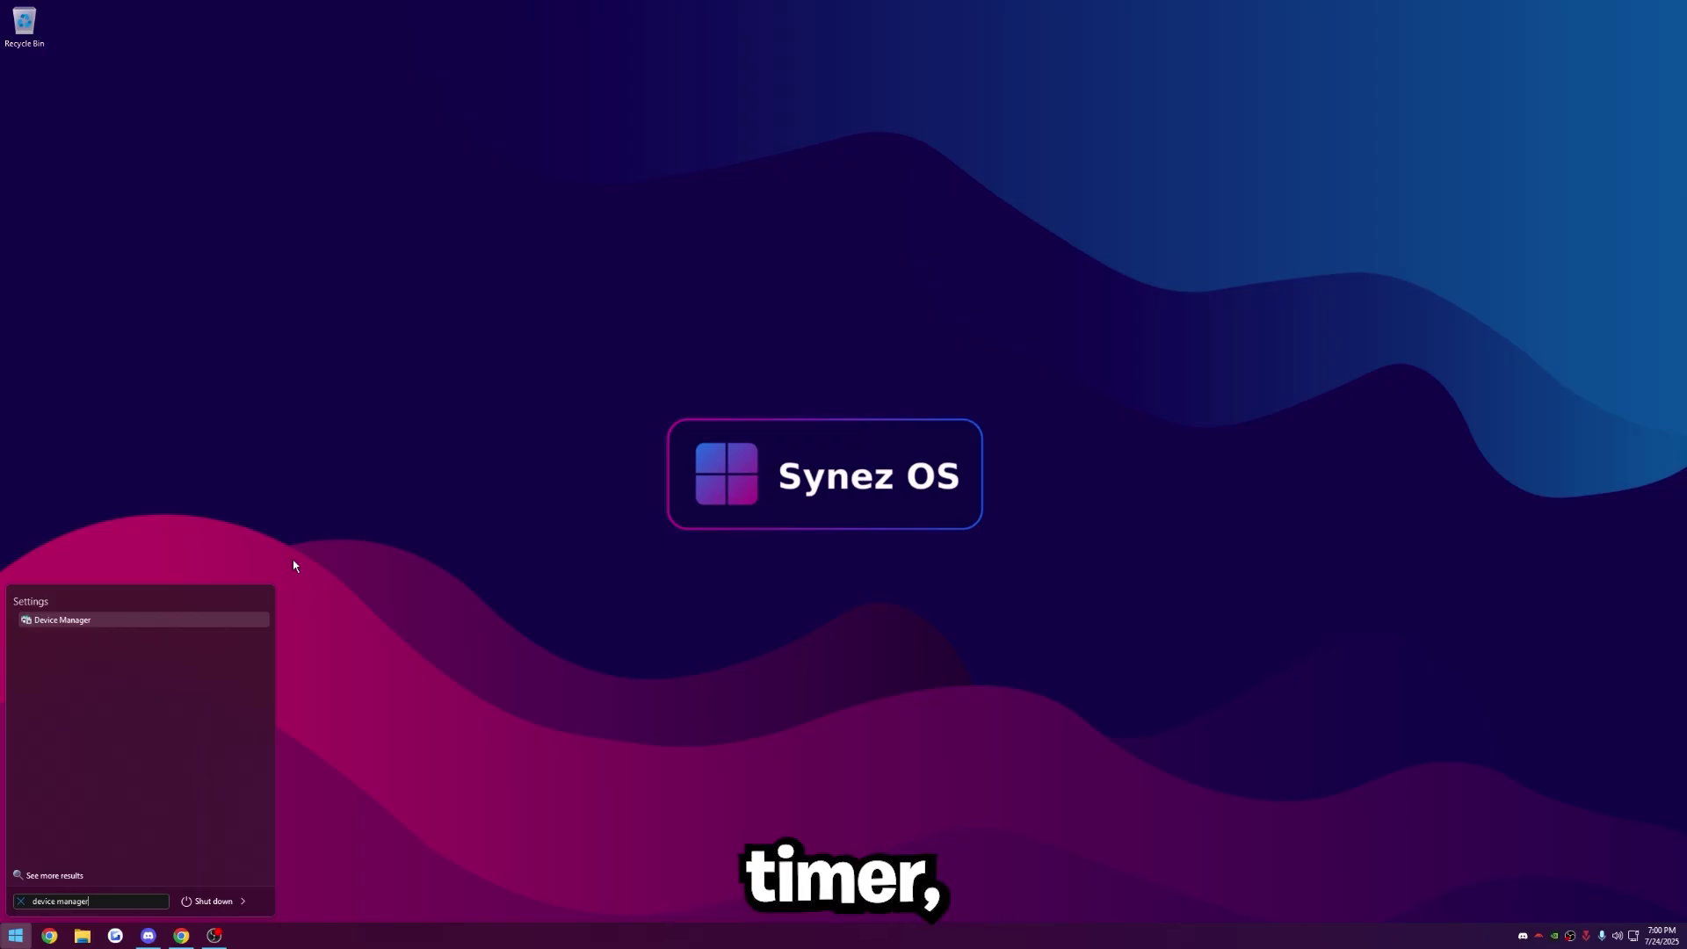
key(Return)
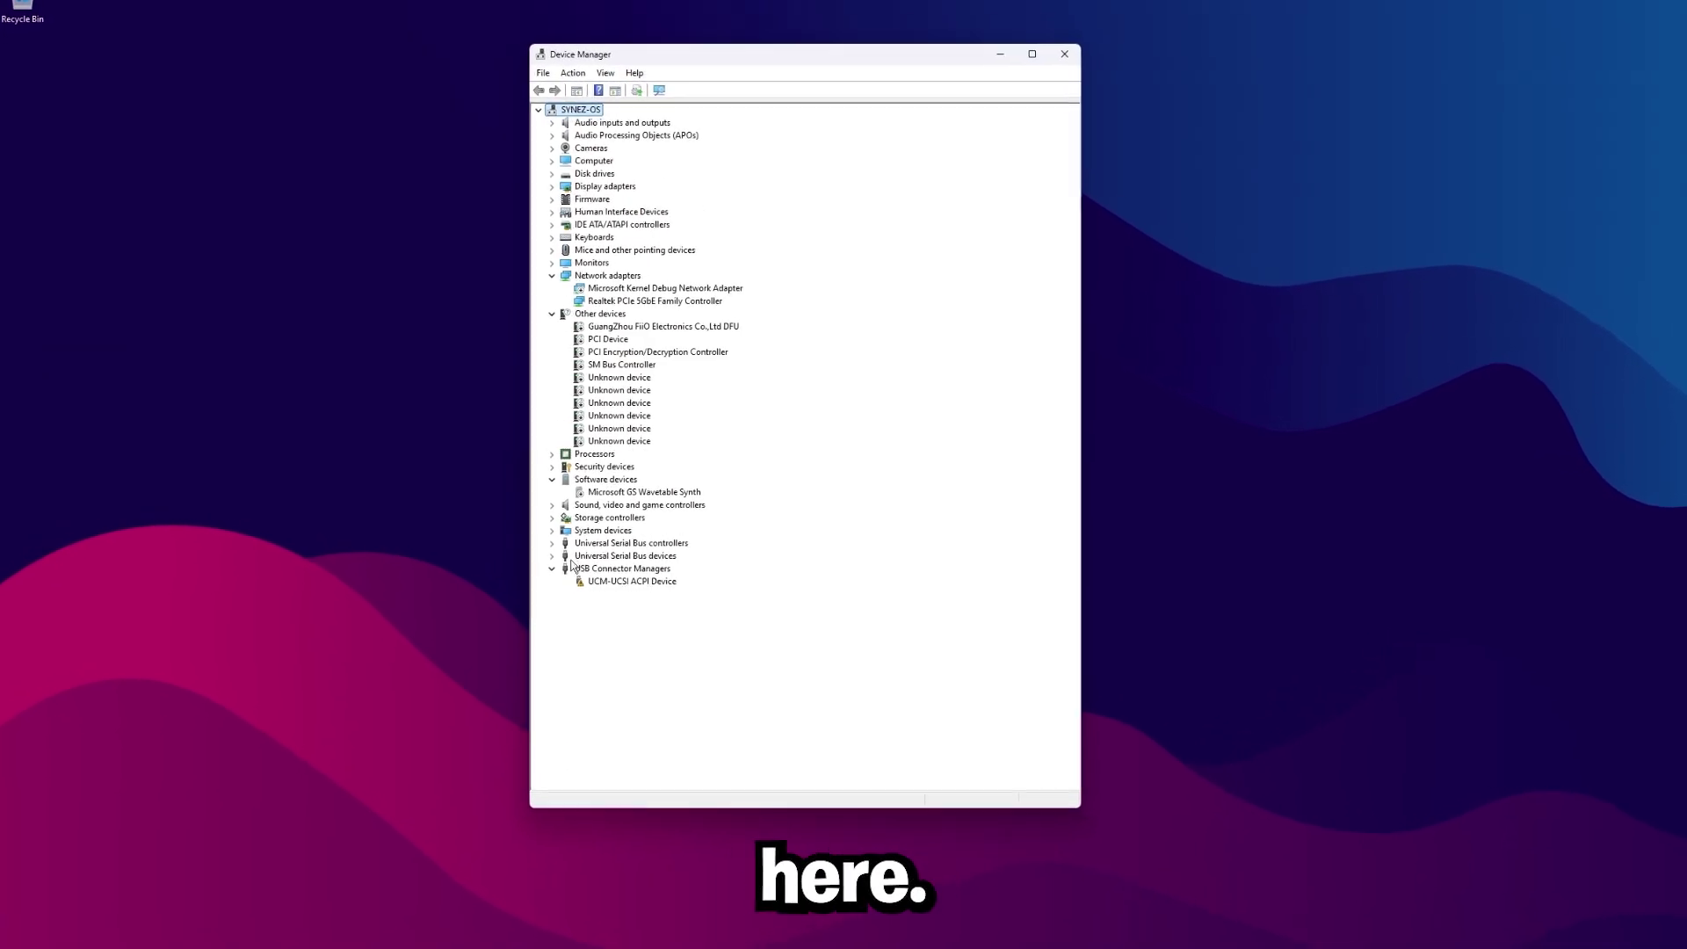
scroll(525, 527, down, 8)
click(637, 223)
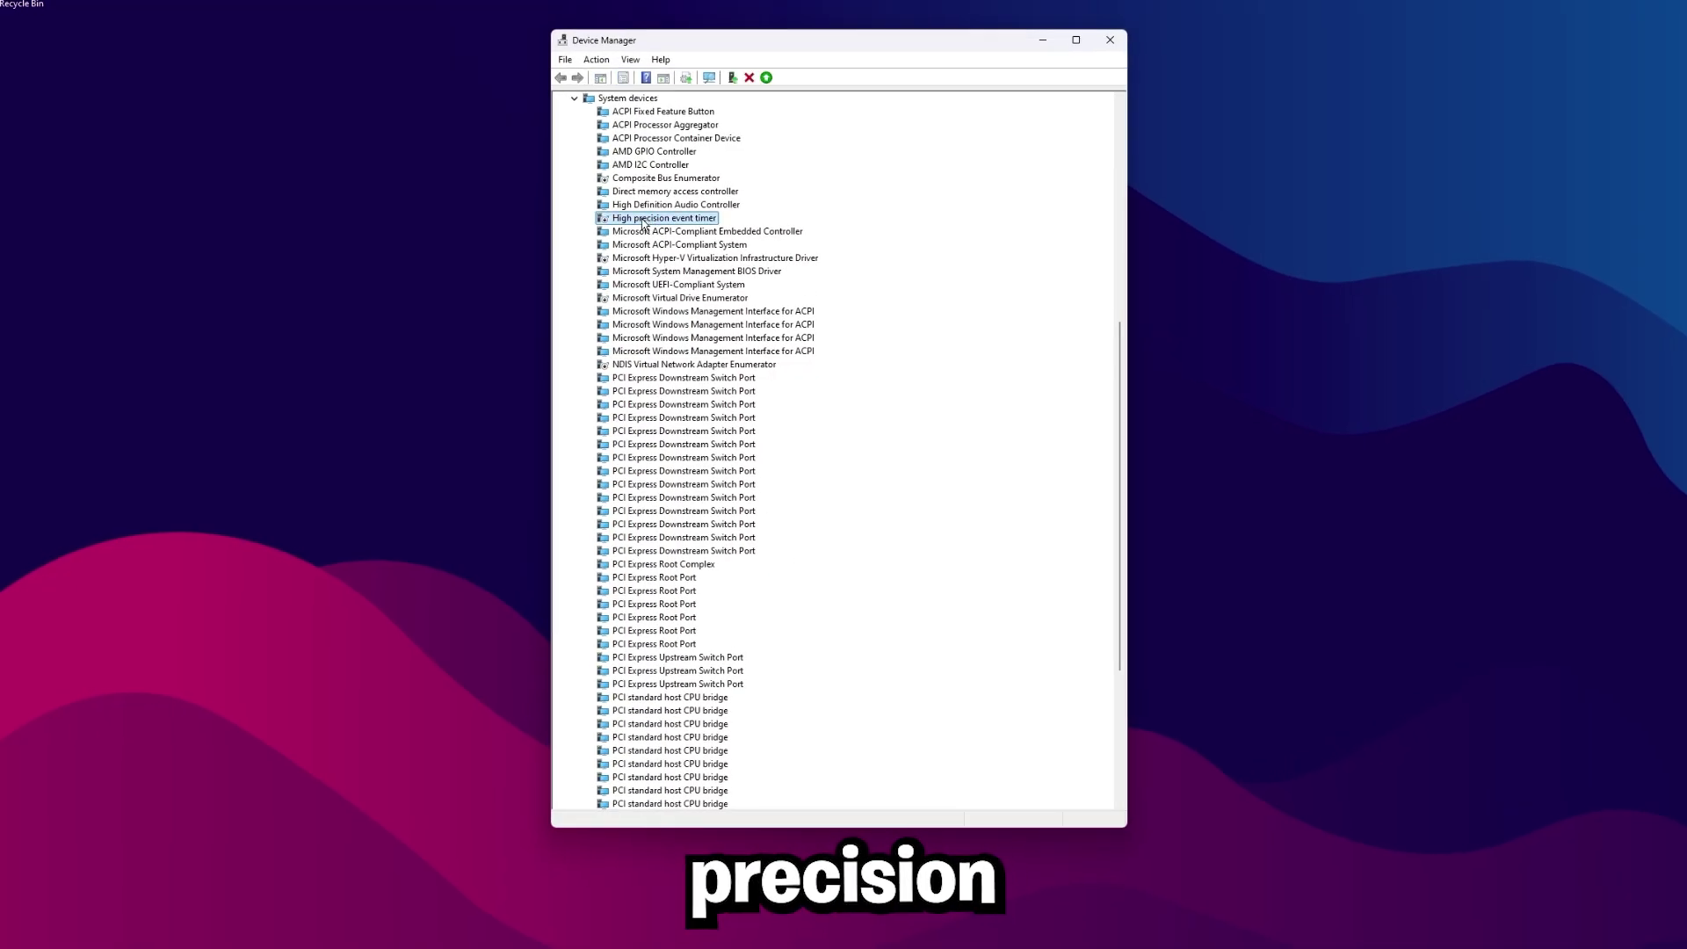
Enable the High precision event timer, and disable it again with confirmation.
right_click(642, 223)
click(694, 263)
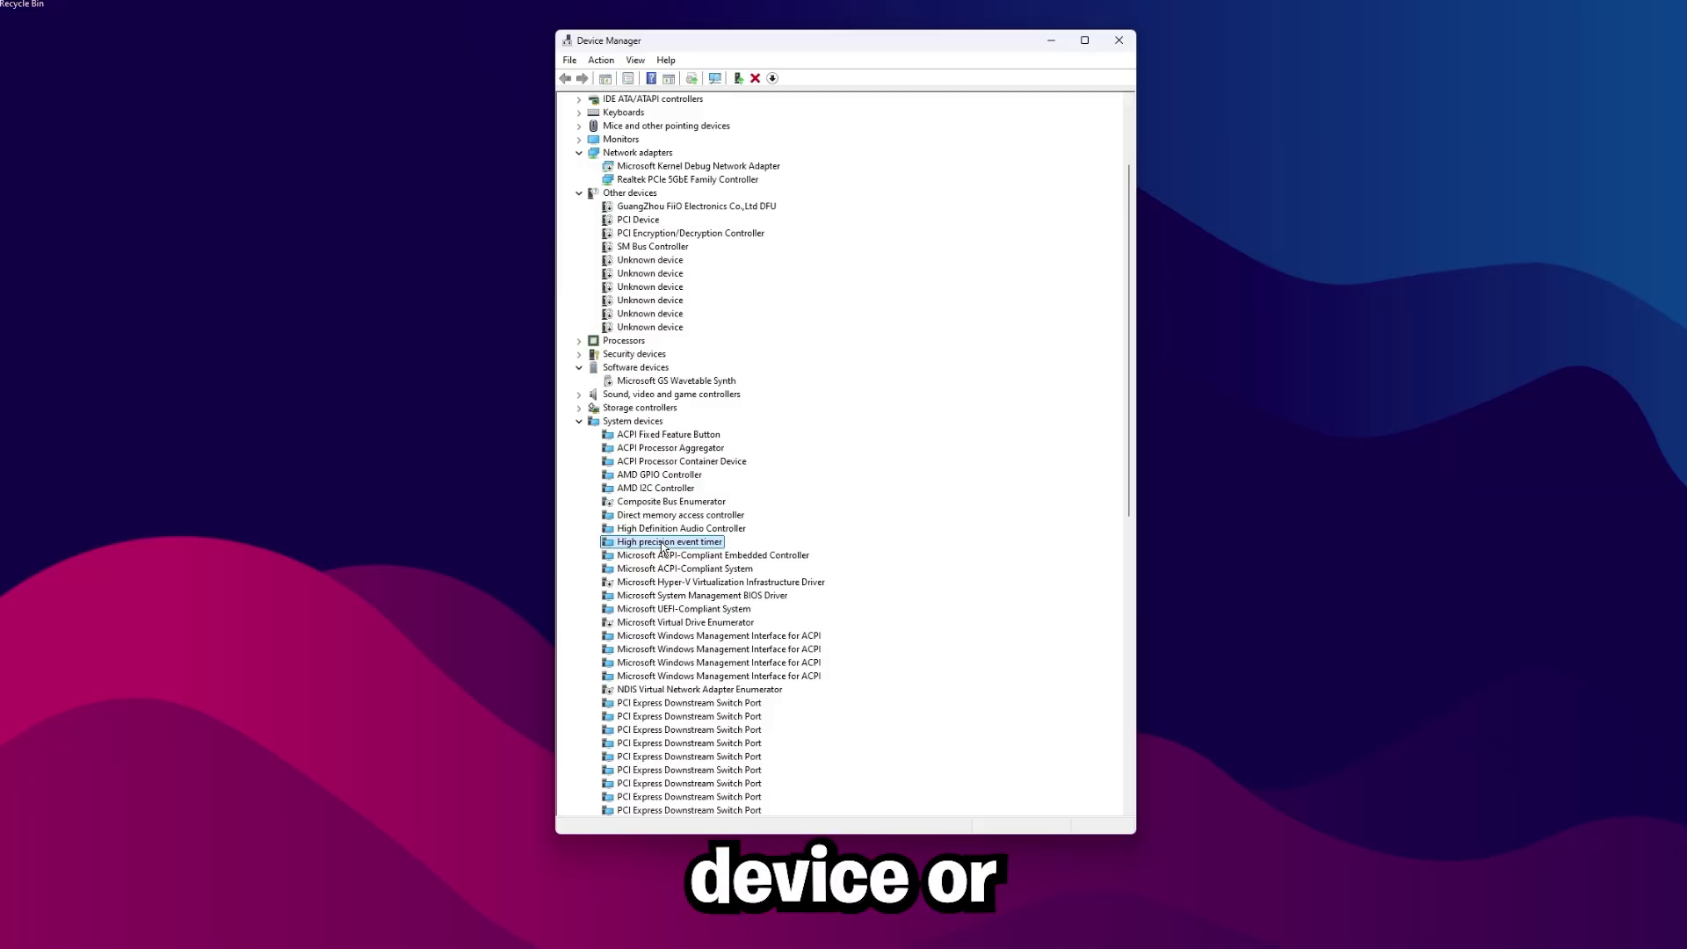
right_click(665, 551)
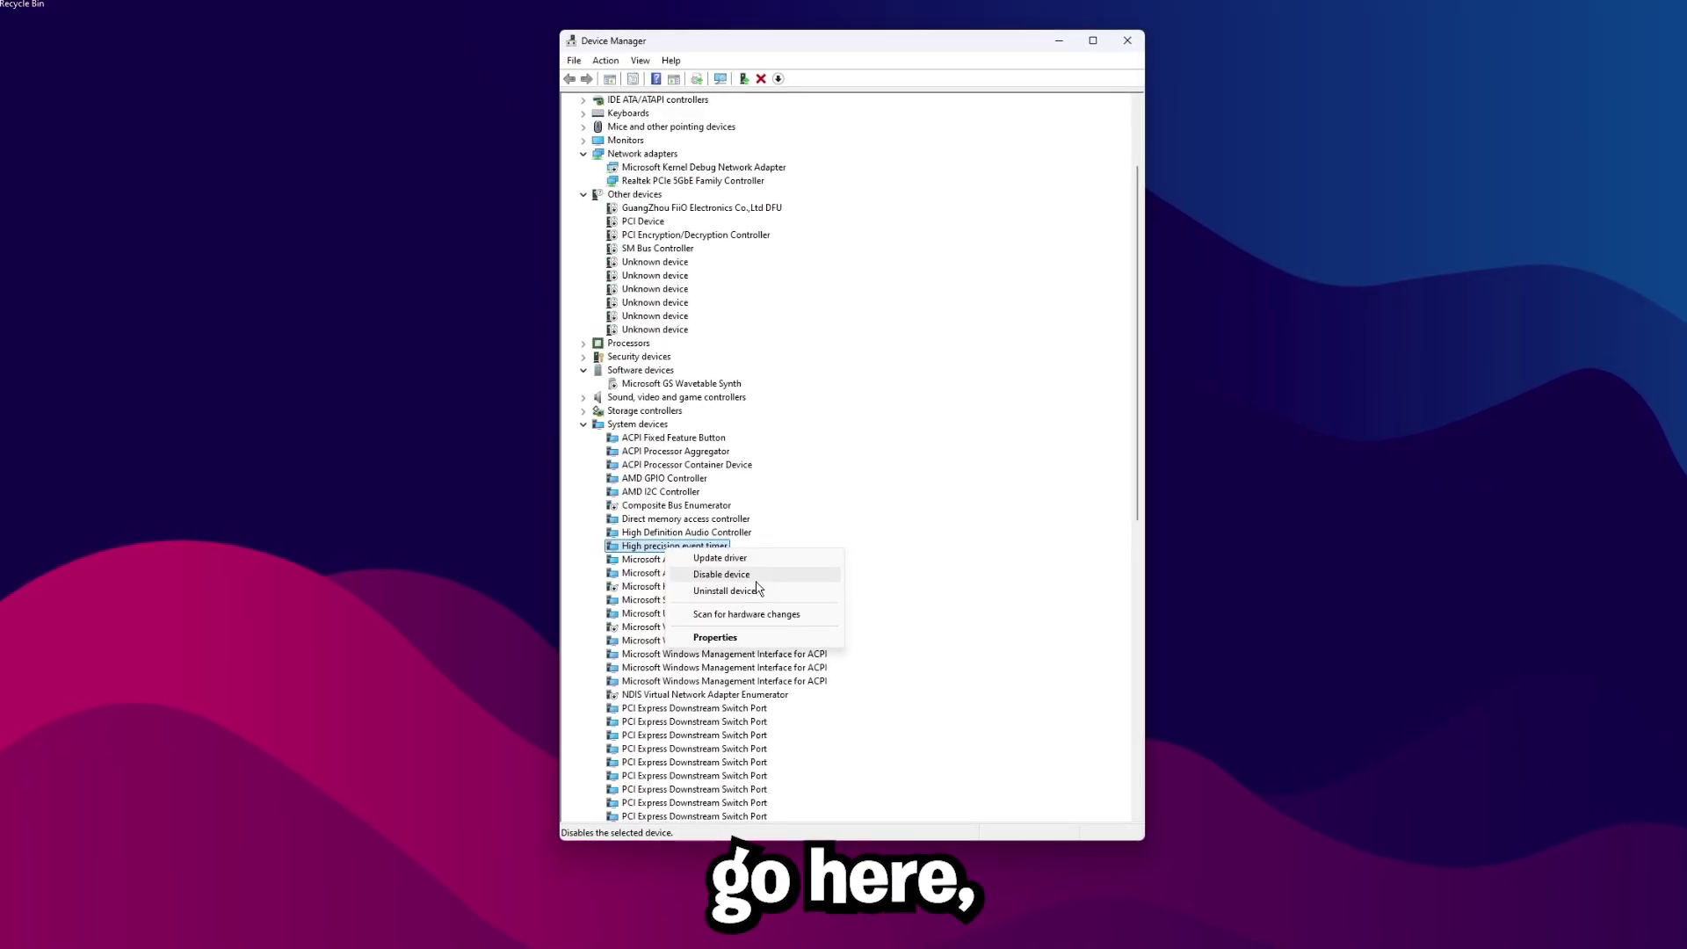
click(703, 582)
click(985, 503)
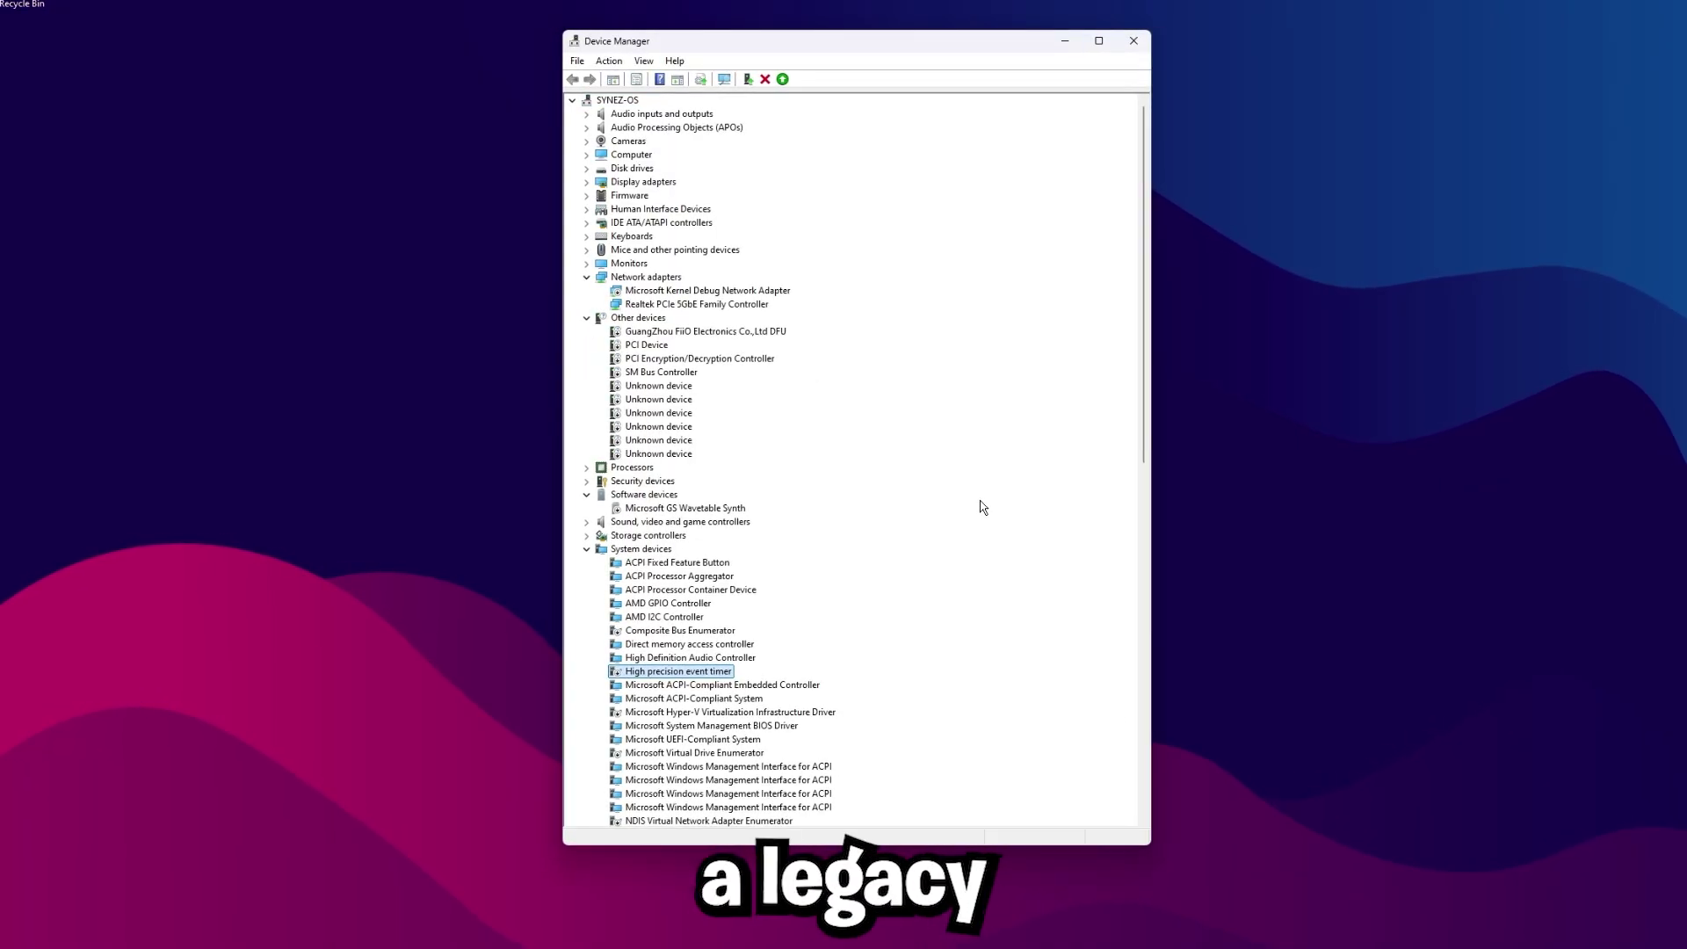